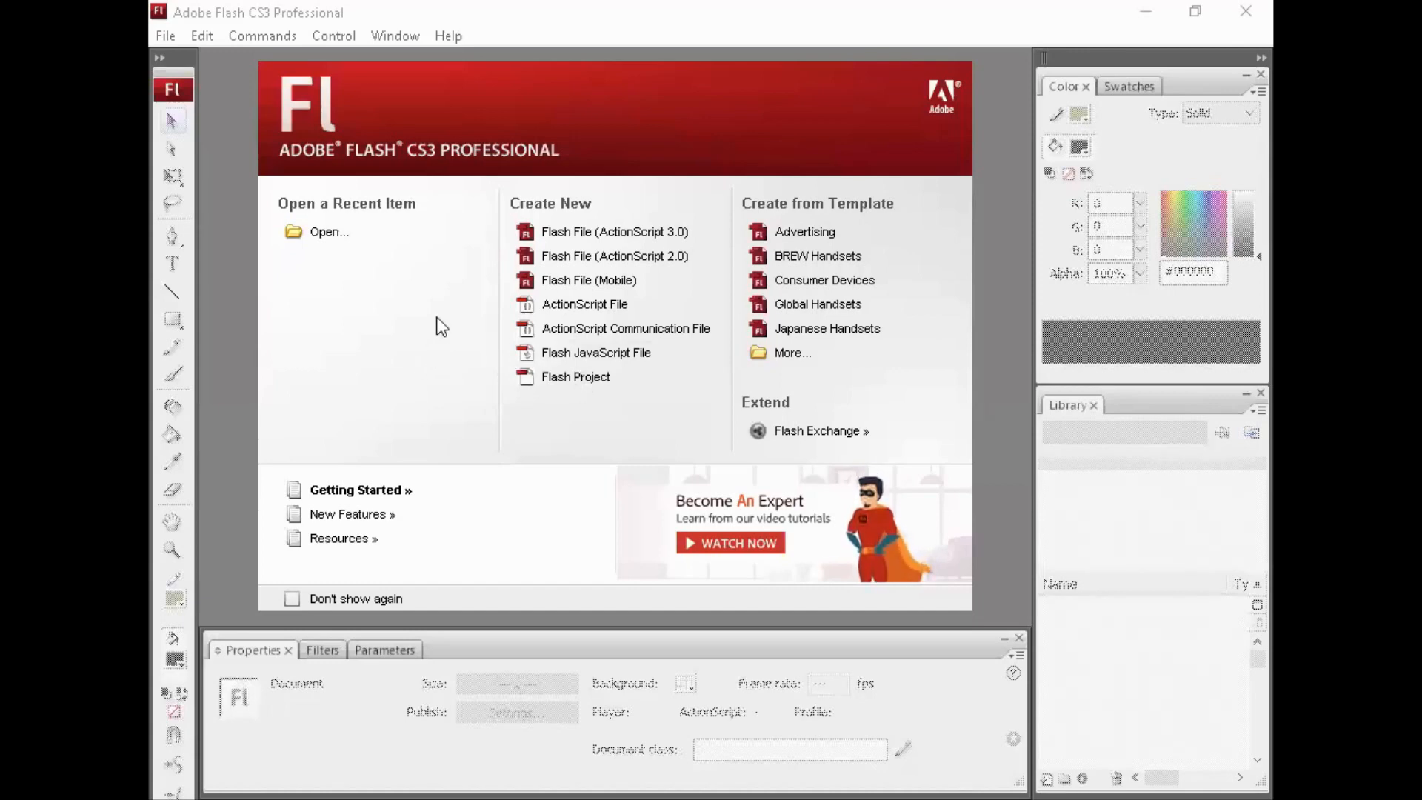
click(353, 236)
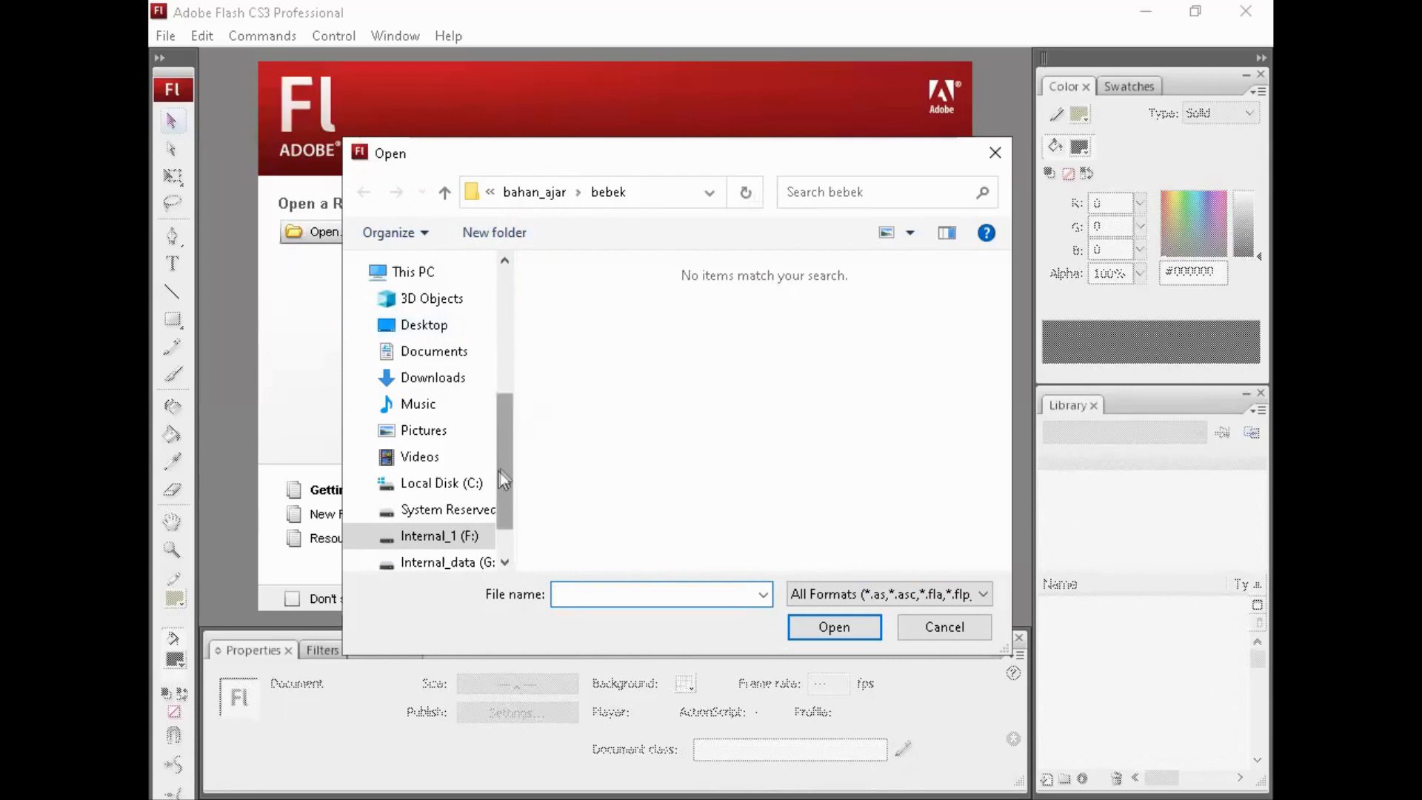
drag(505, 476, 507, 496)
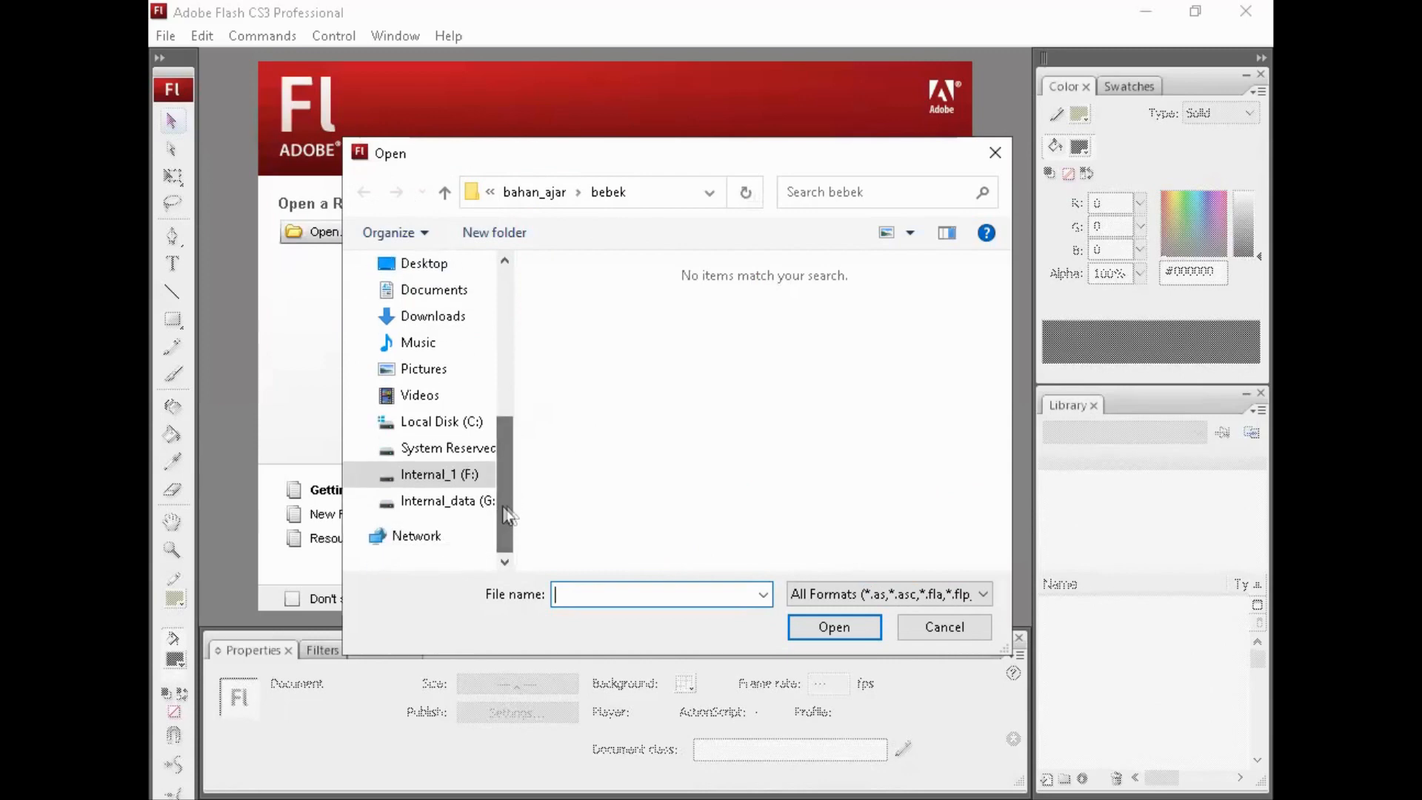
click(929, 630)
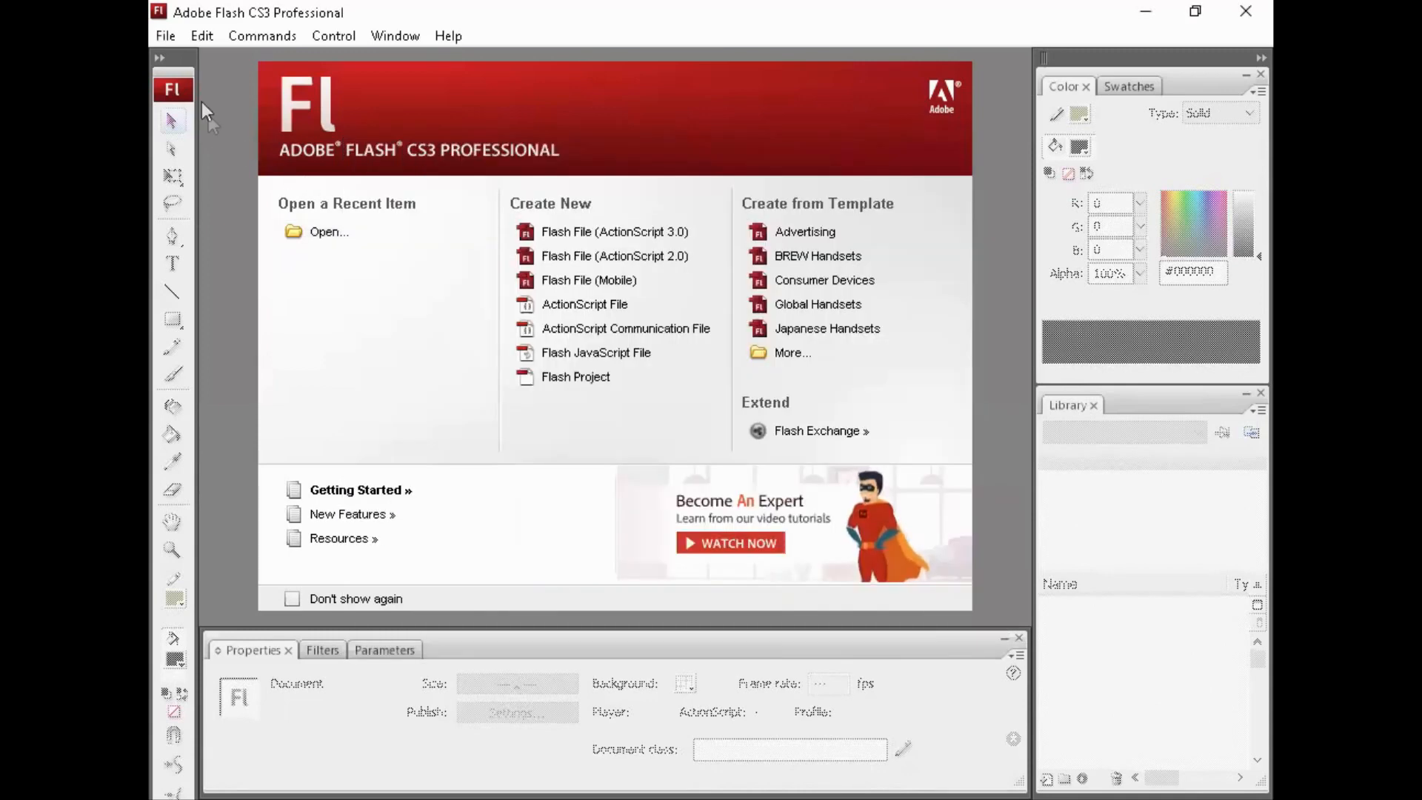
click(165, 36)
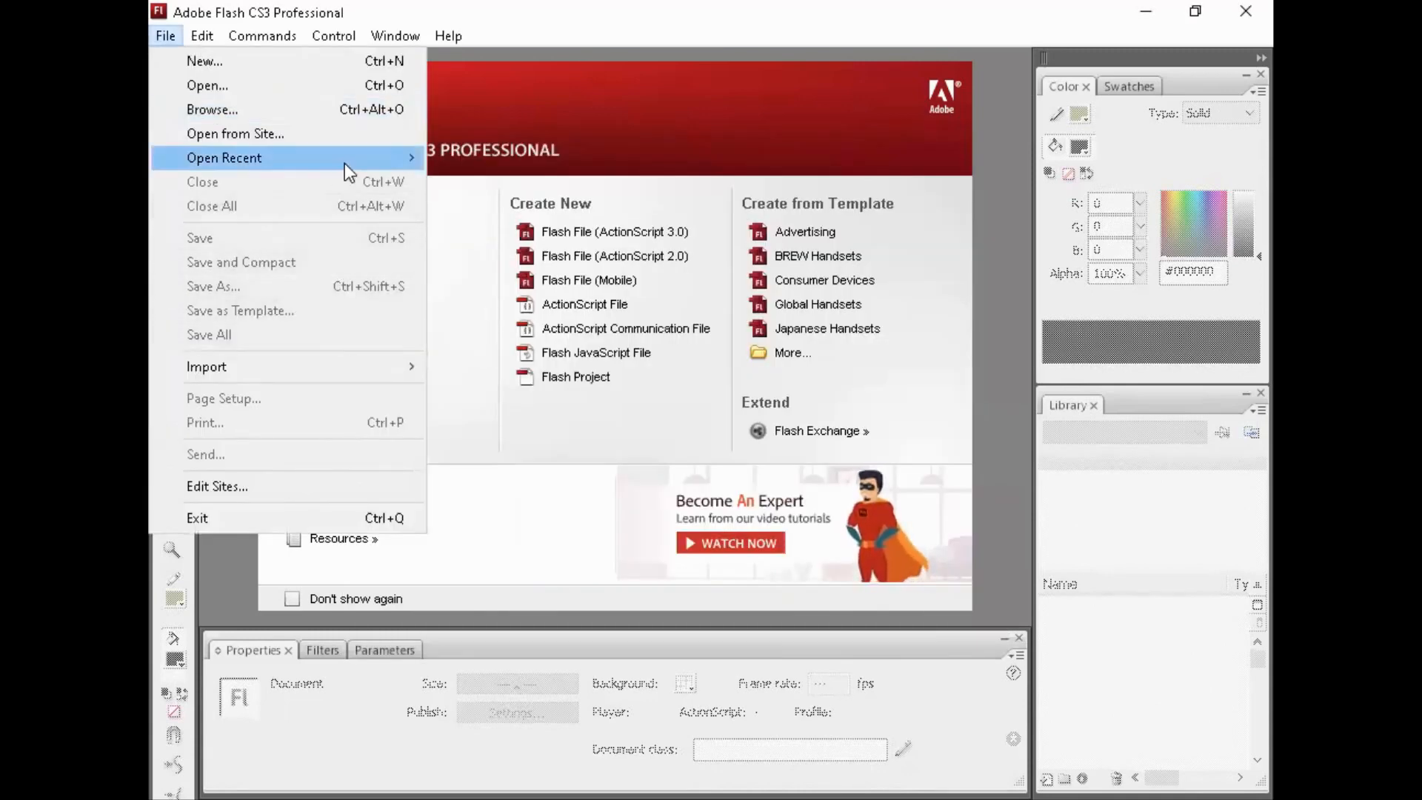
mouse_move(344, 162)
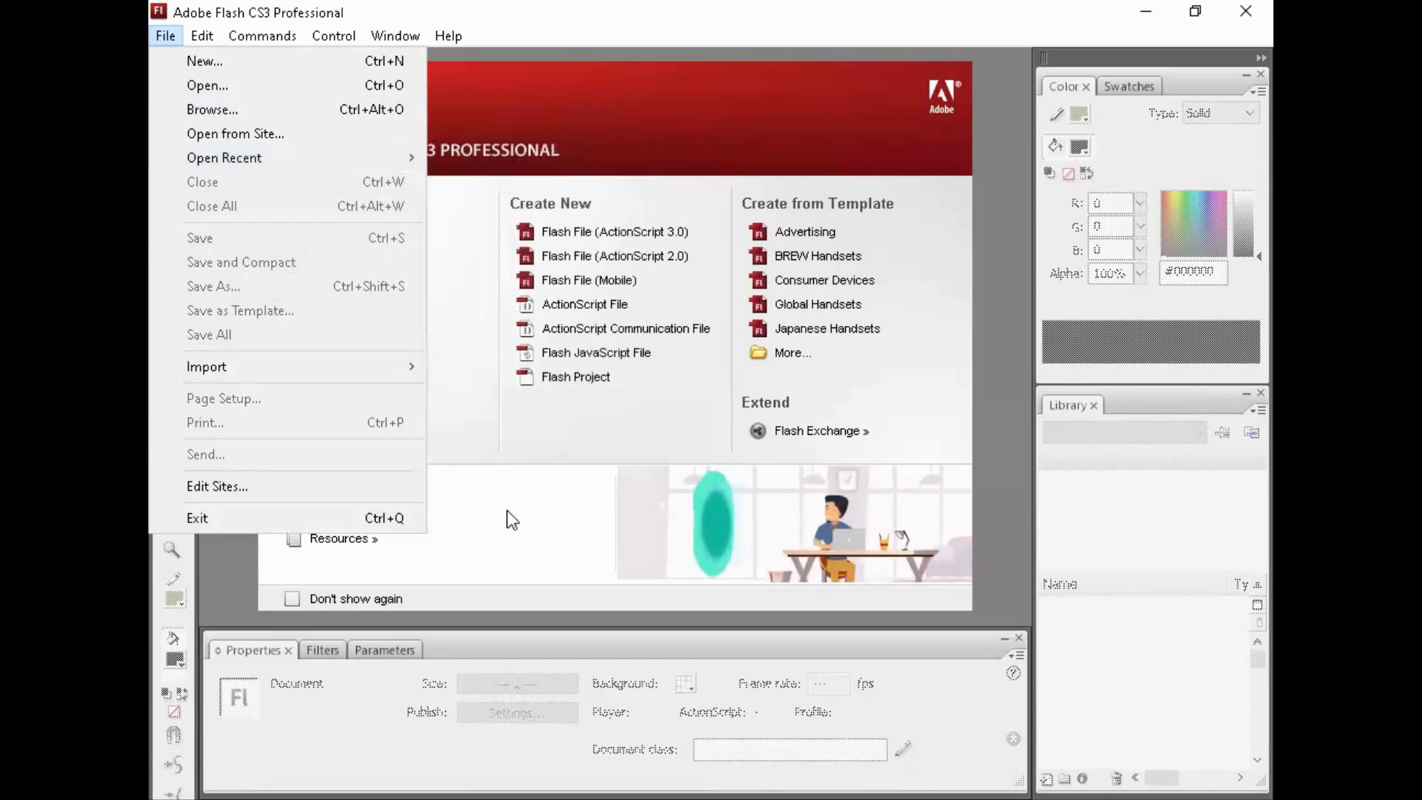
key(Escape)
key(Escape)
Open the Flash file mobil_brum_YT1 from the online_MI/001_MM/bahan_mobil_brum folder on the Internal_data (G:) drive.
click(358, 241)
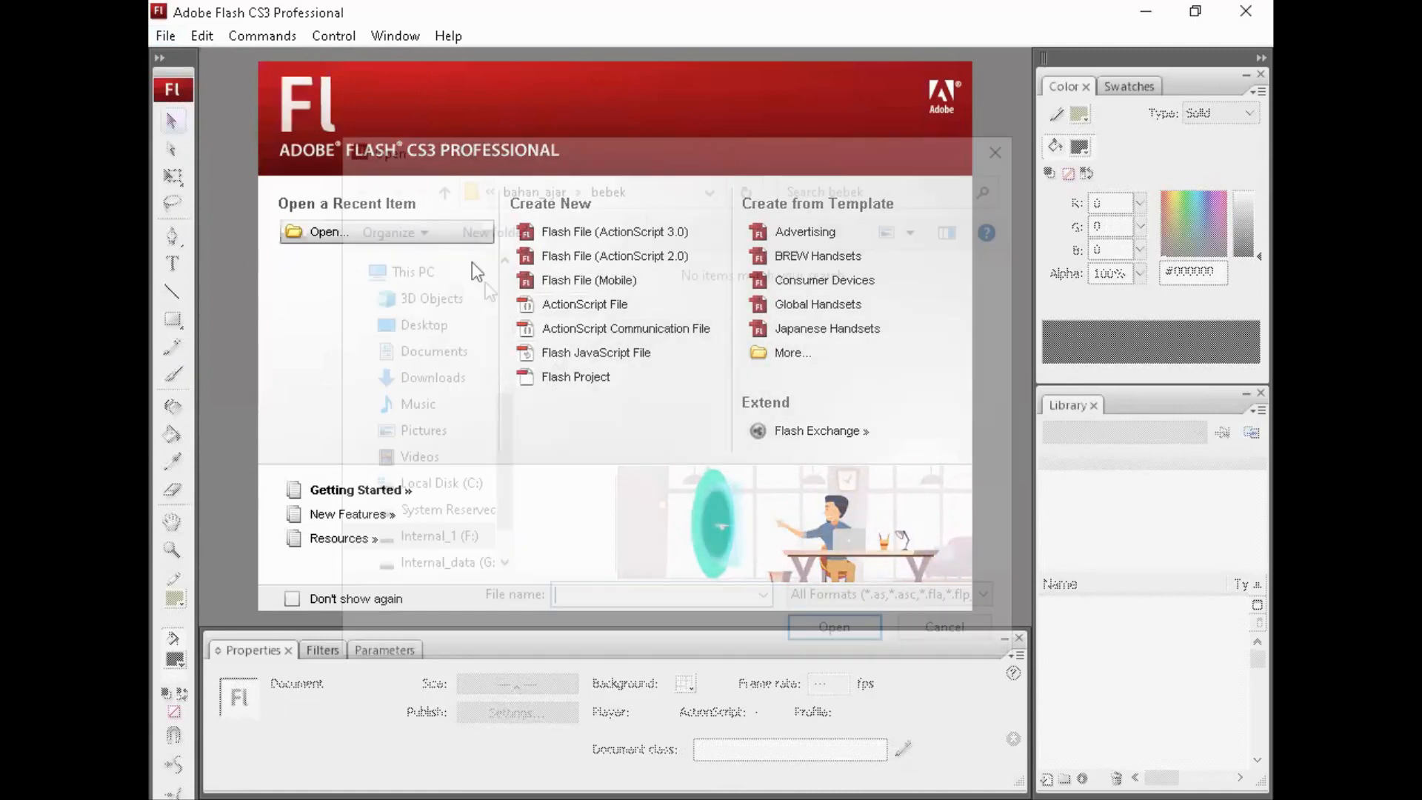
click(465, 567)
scroll(672, 465, down, 5)
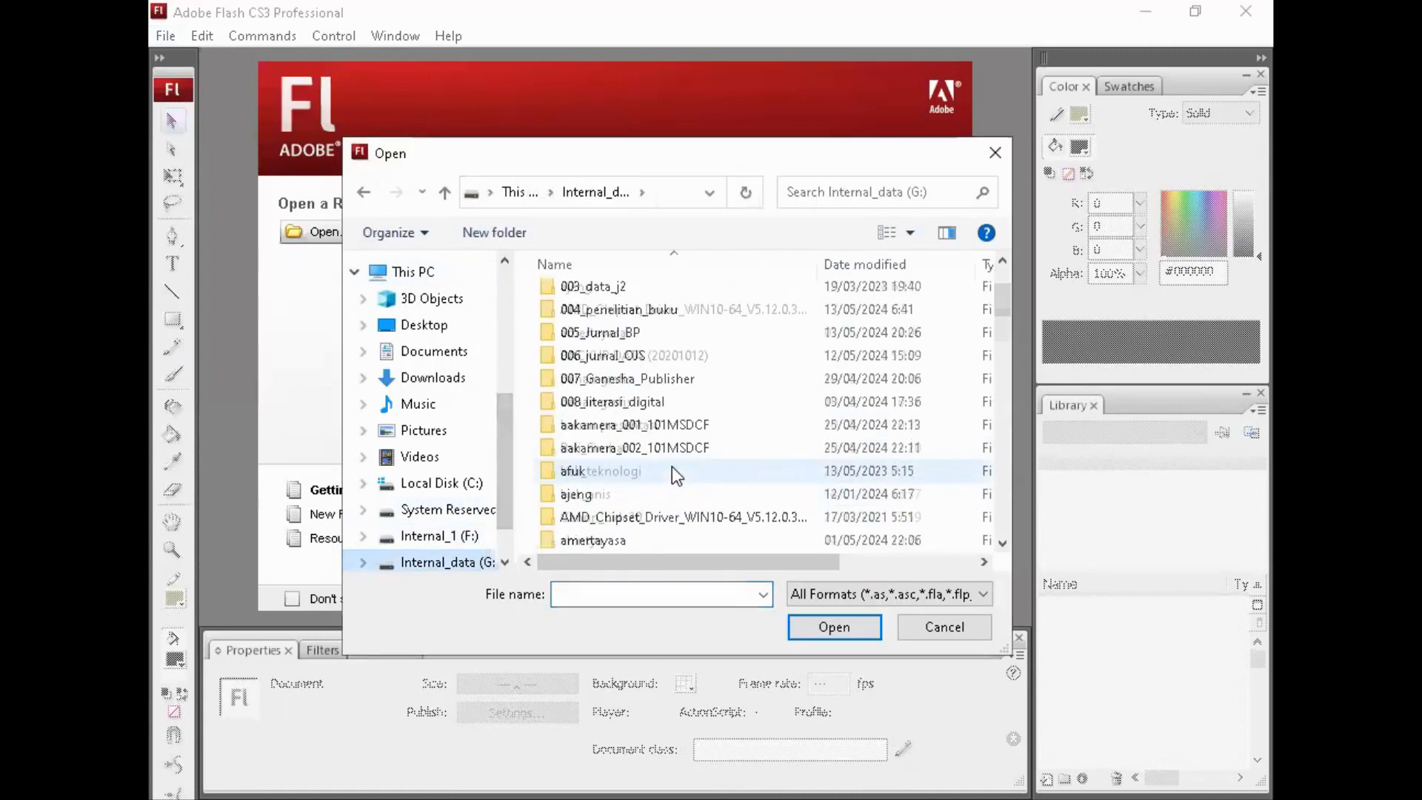
scroll(672, 465, down, 7)
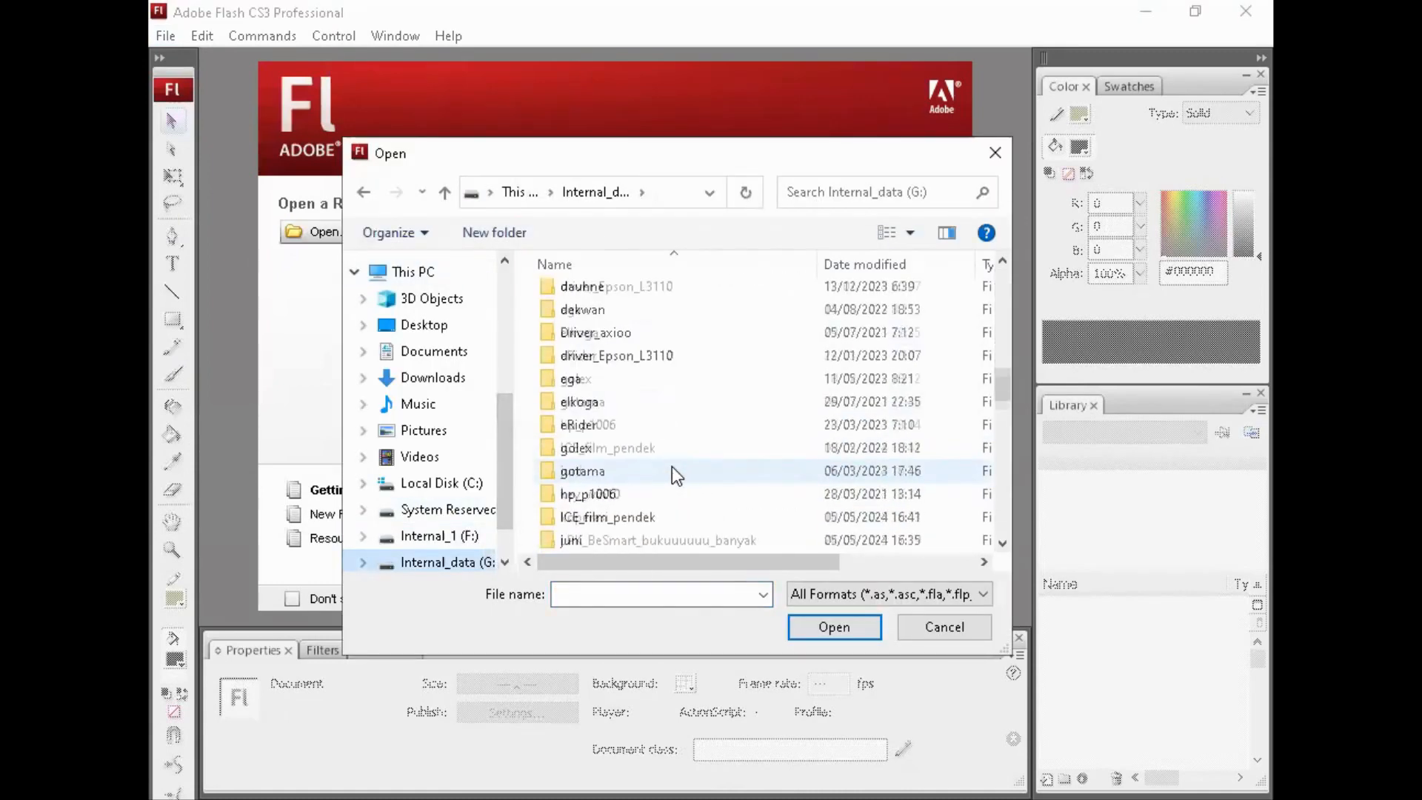
scroll(672, 465, down, 6)
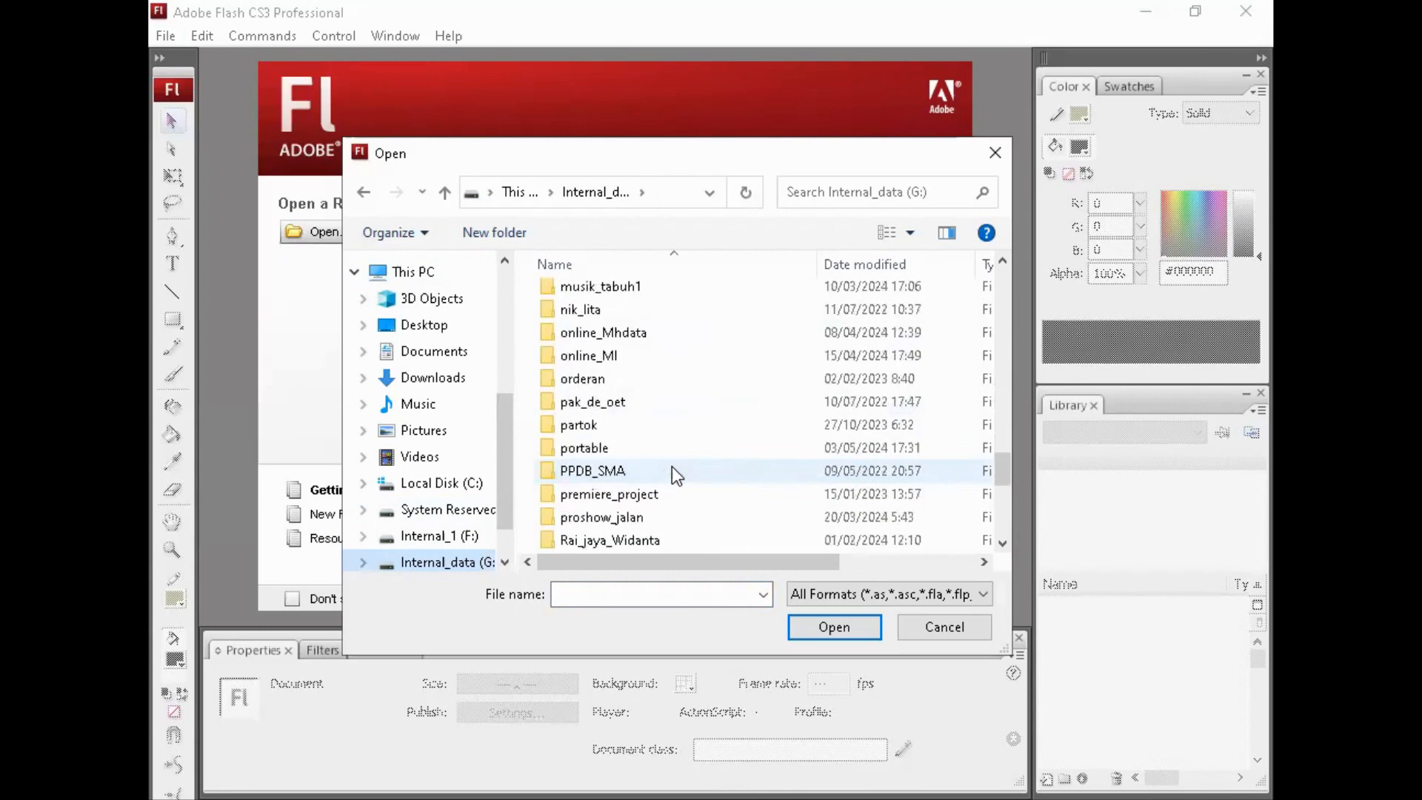
double_click(639, 357)
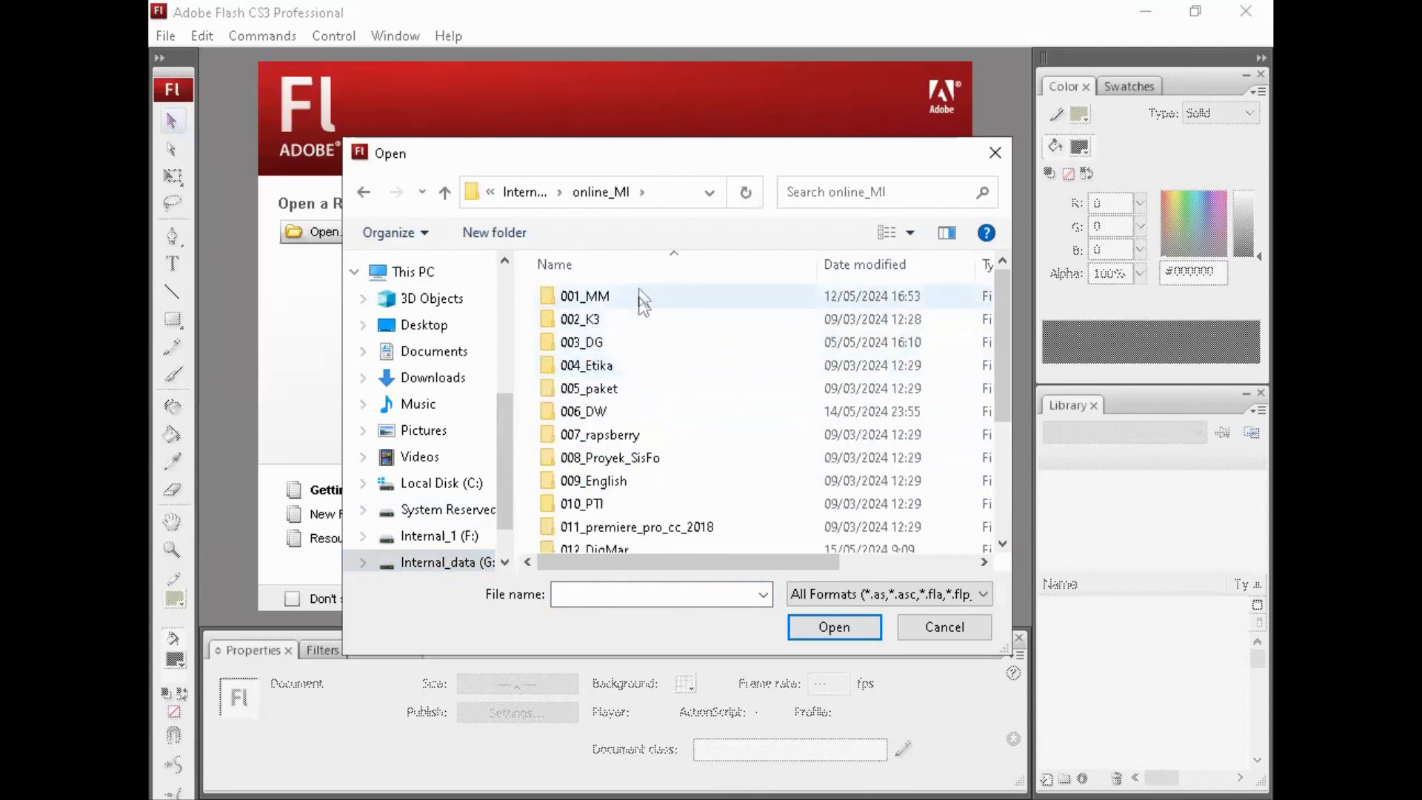
double_click(636, 287)
scroll(744, 465, down, 8)
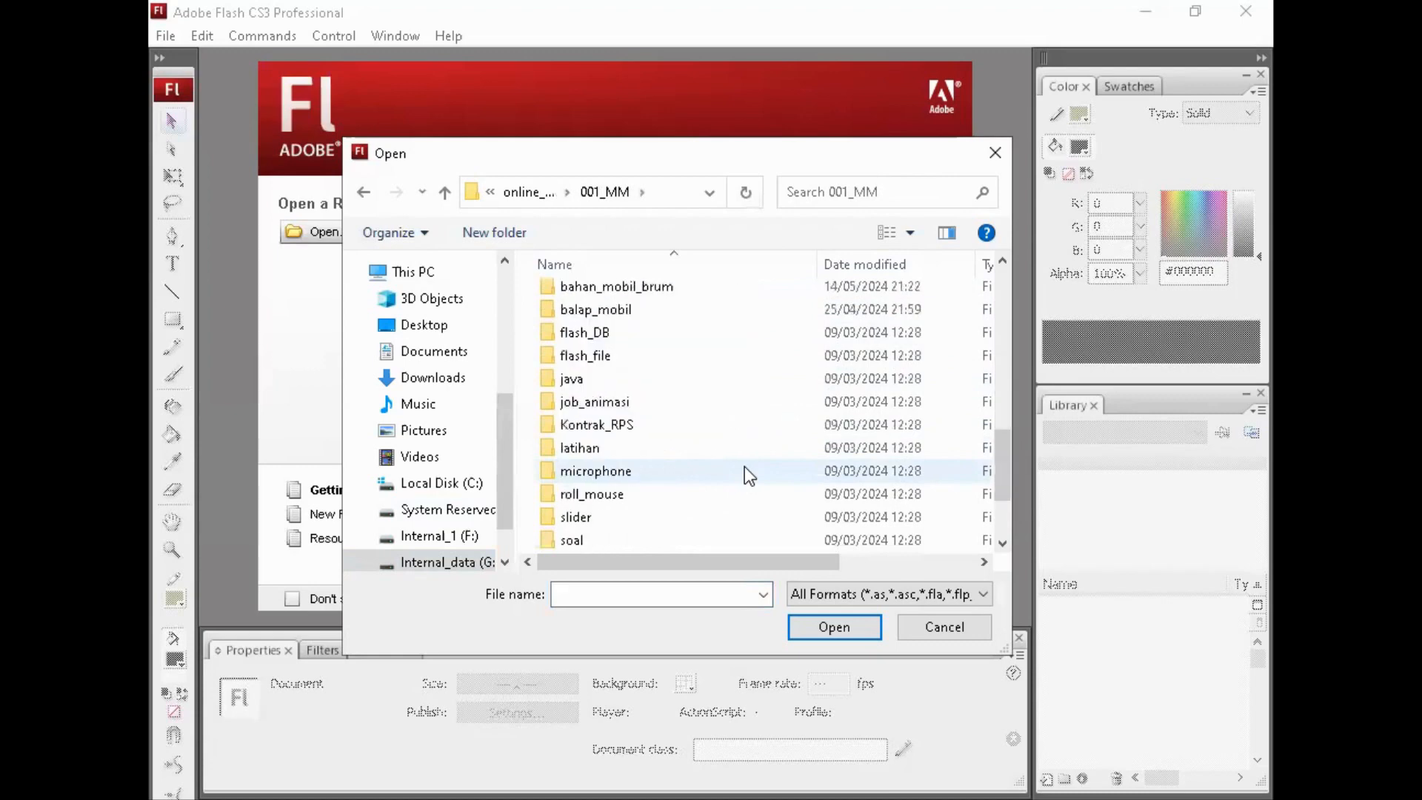
double_click(654, 286)
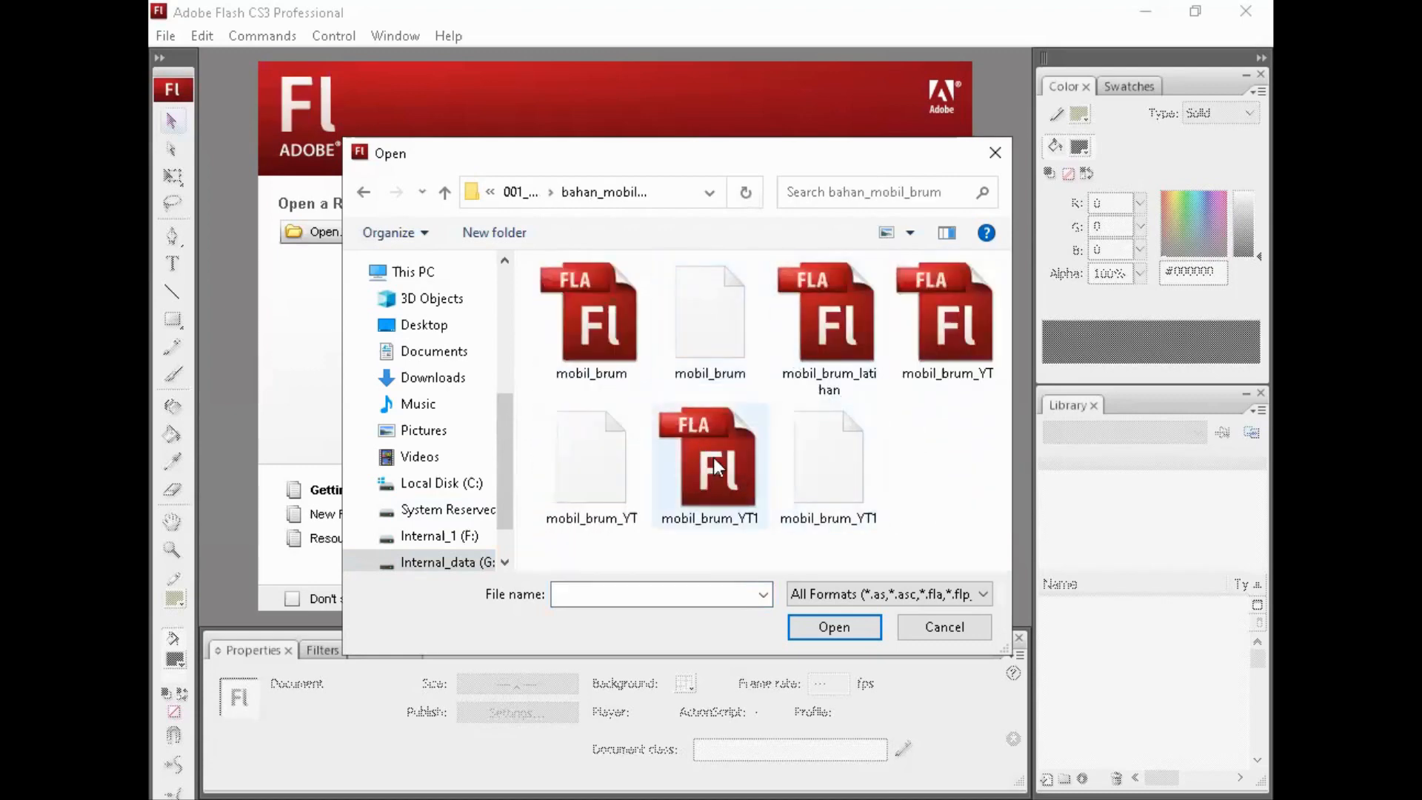
click(715, 465)
click(834, 629)
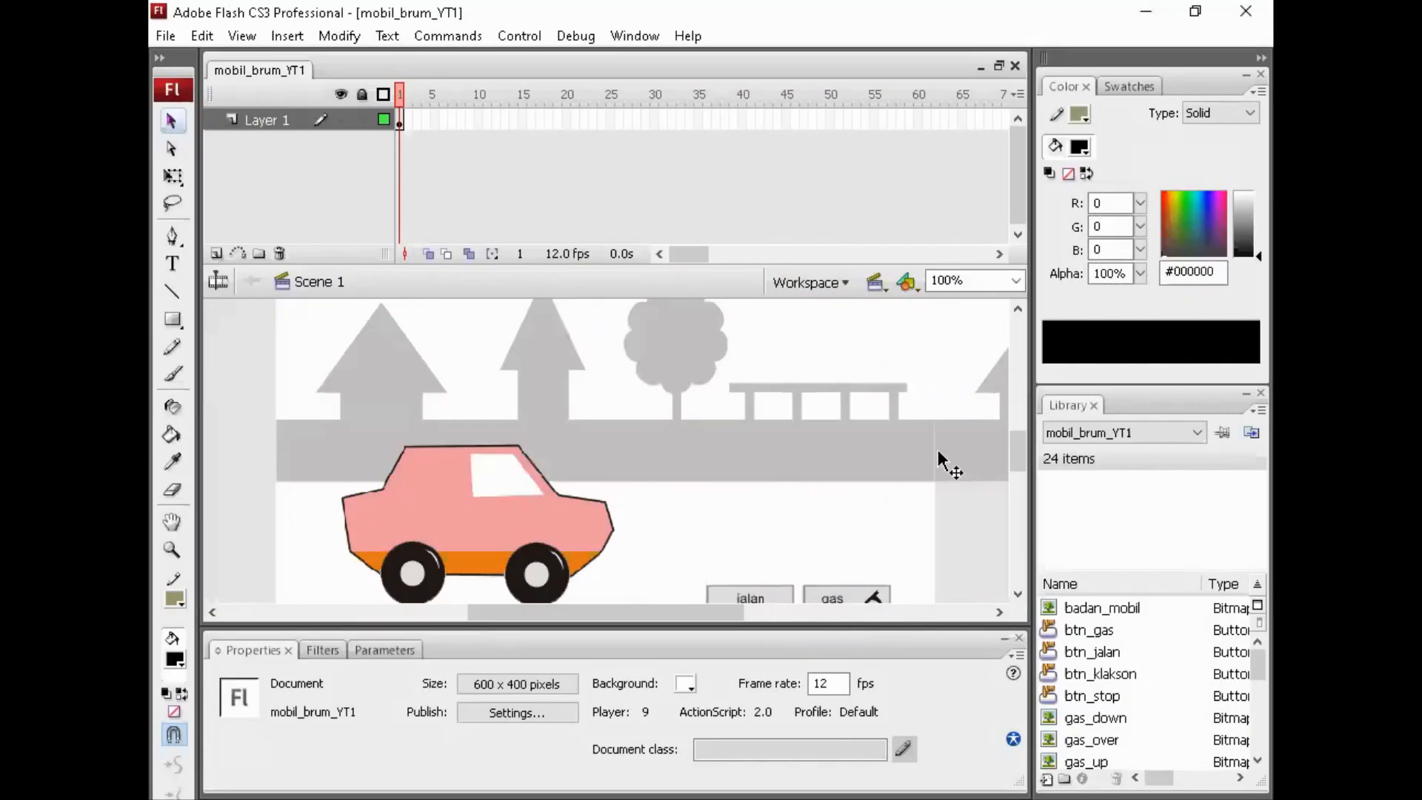
Test the movie, start the car animation with its jalan button, and close the preview.
key(ctrl+Return)
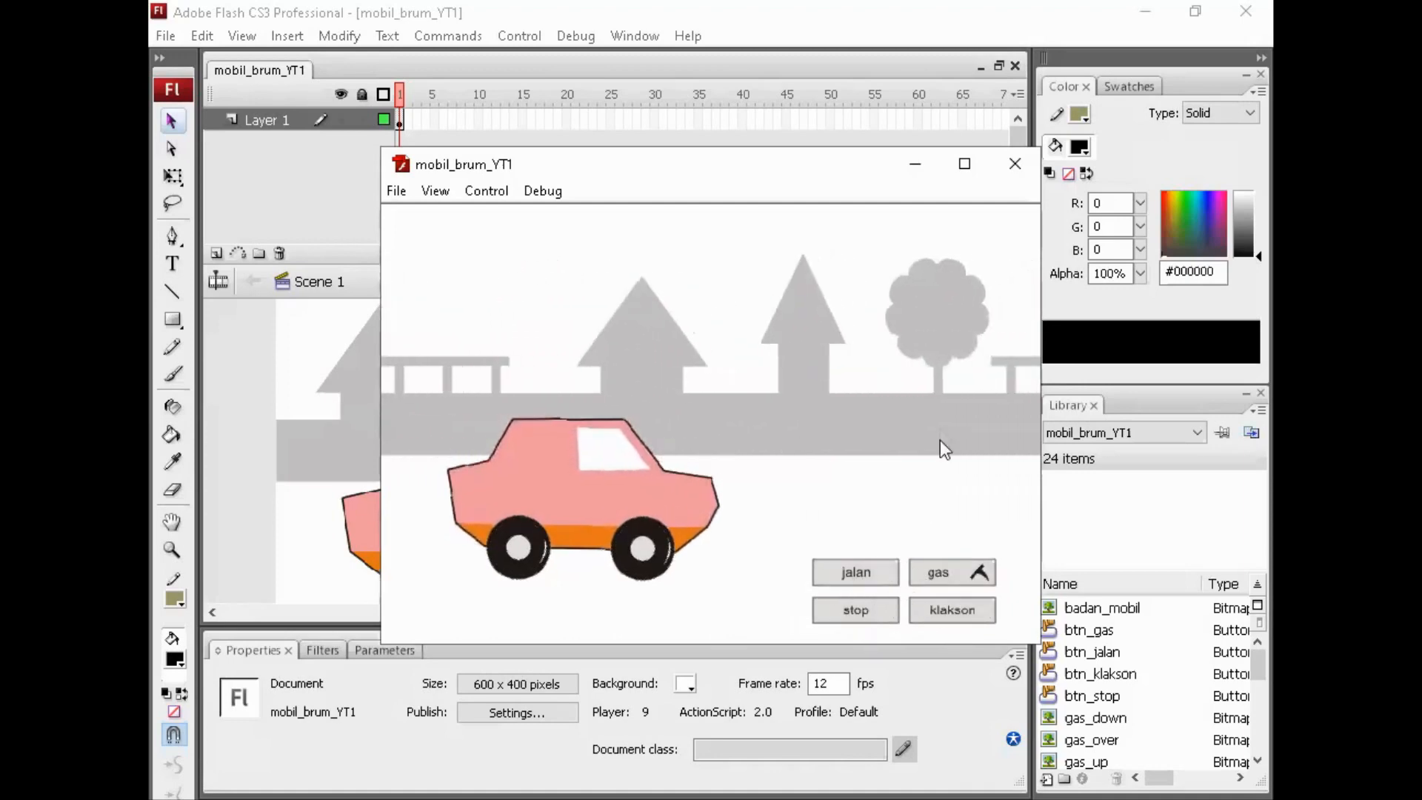
click(852, 572)
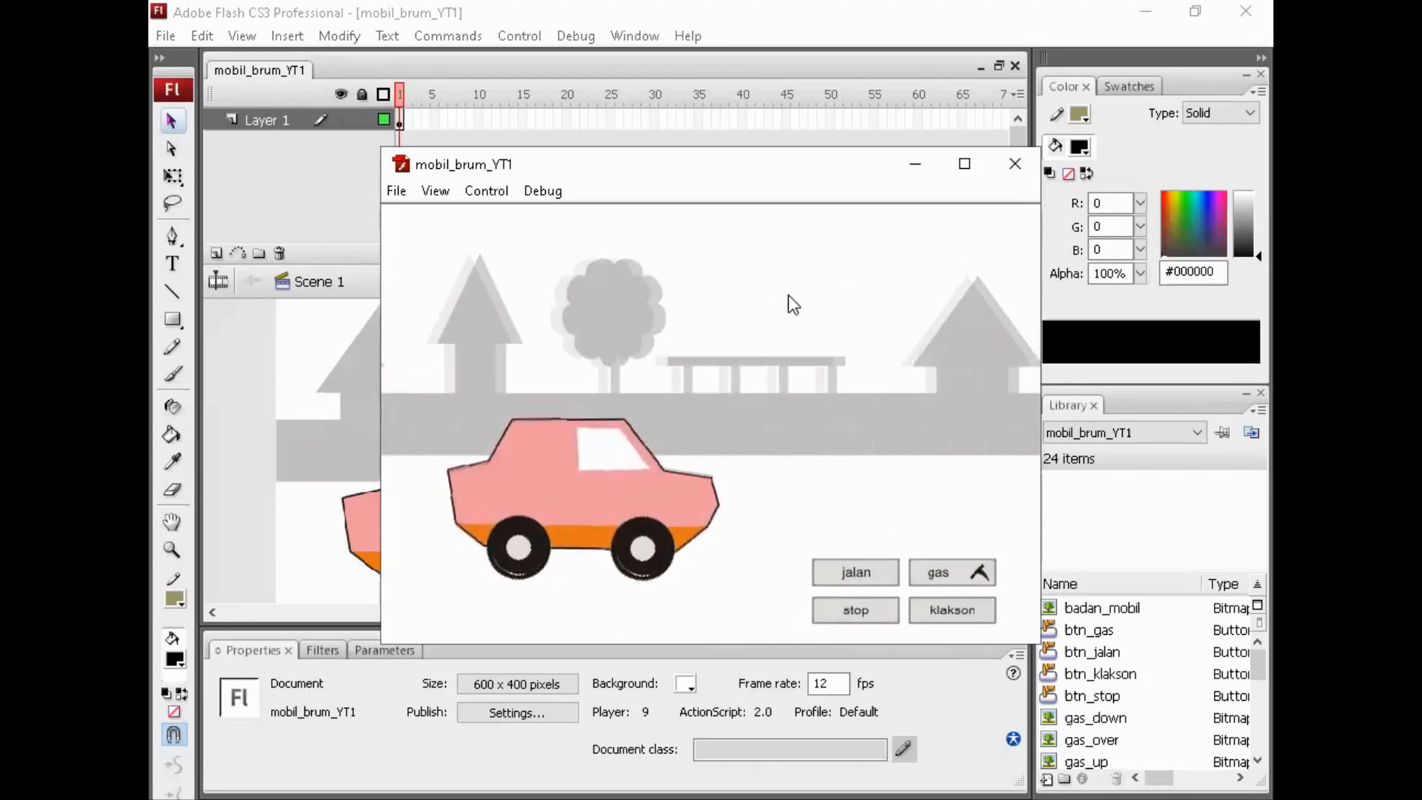
click(1012, 169)
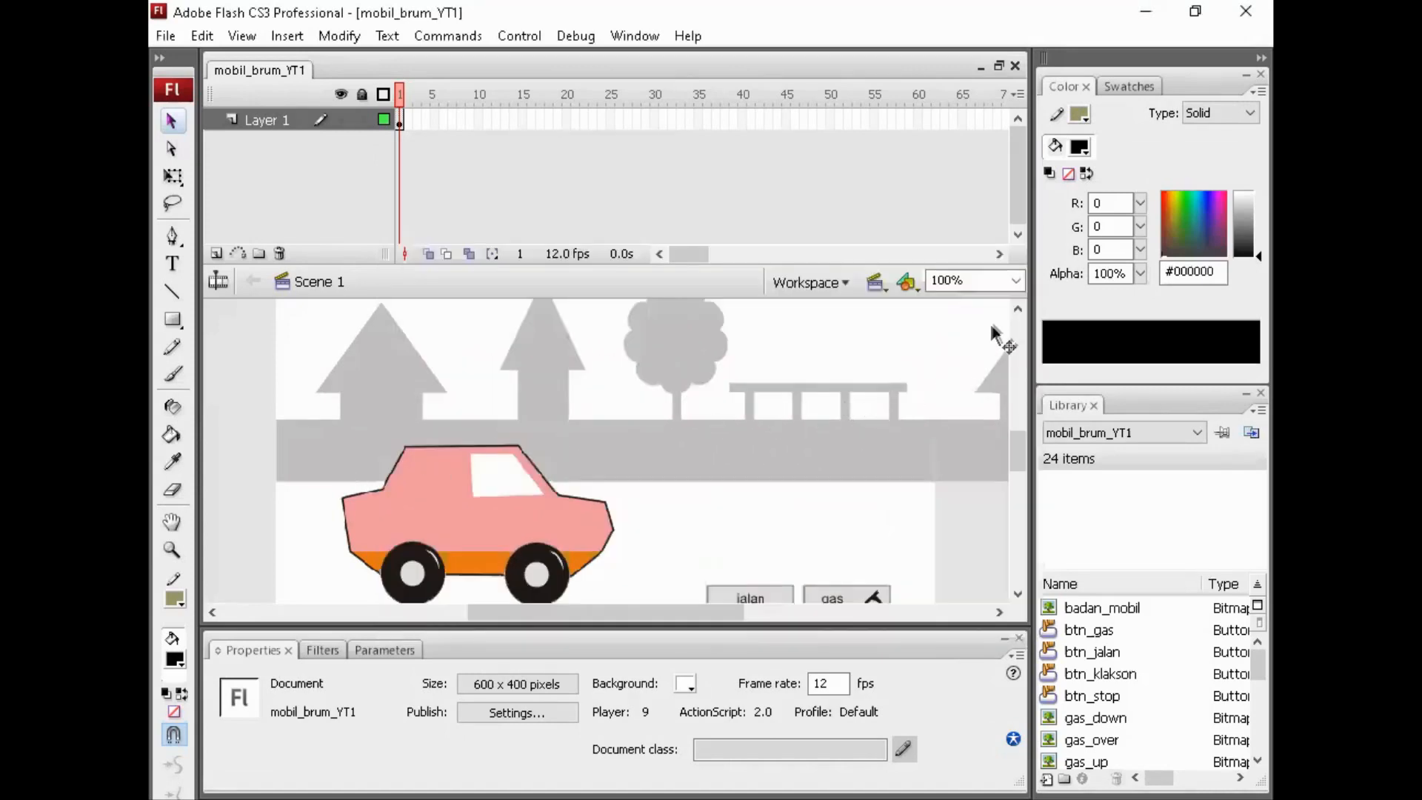
With Object Drawing on, draw a black square about 36.5 px wide in the sky between the first two gray buildings.
click(1018, 310)
click(1018, 310)
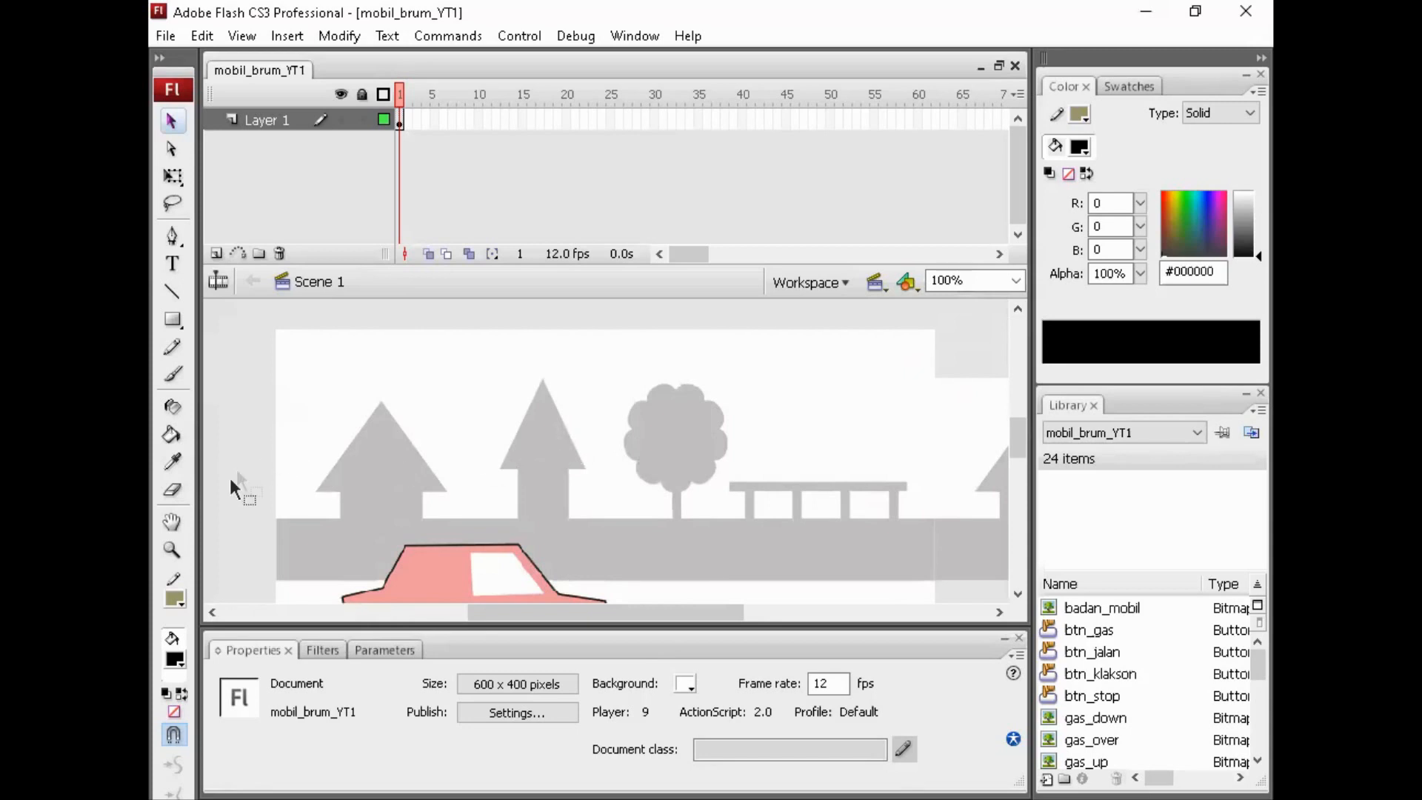
drag(175, 333, 295, 350)
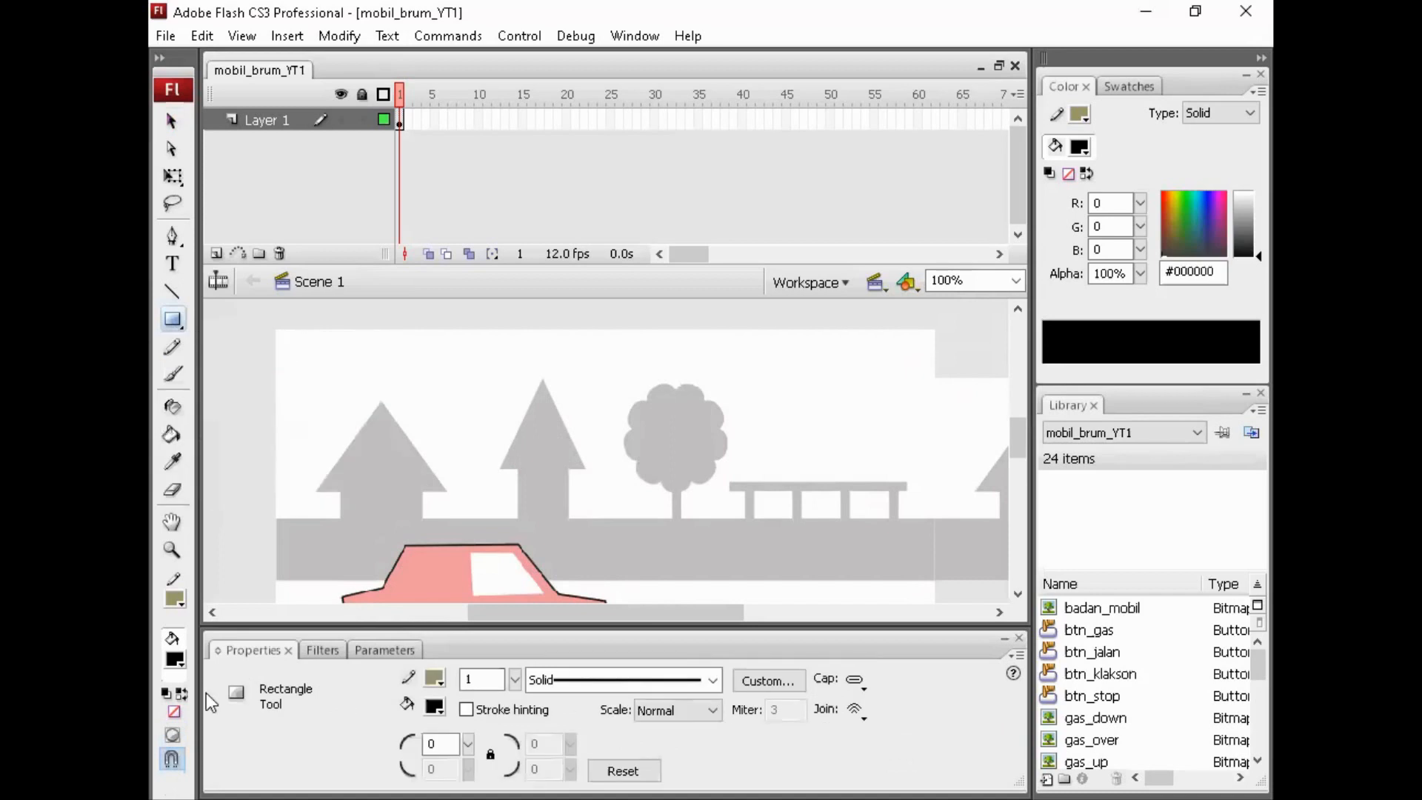
click(175, 735)
drag(420, 361, 461, 401)
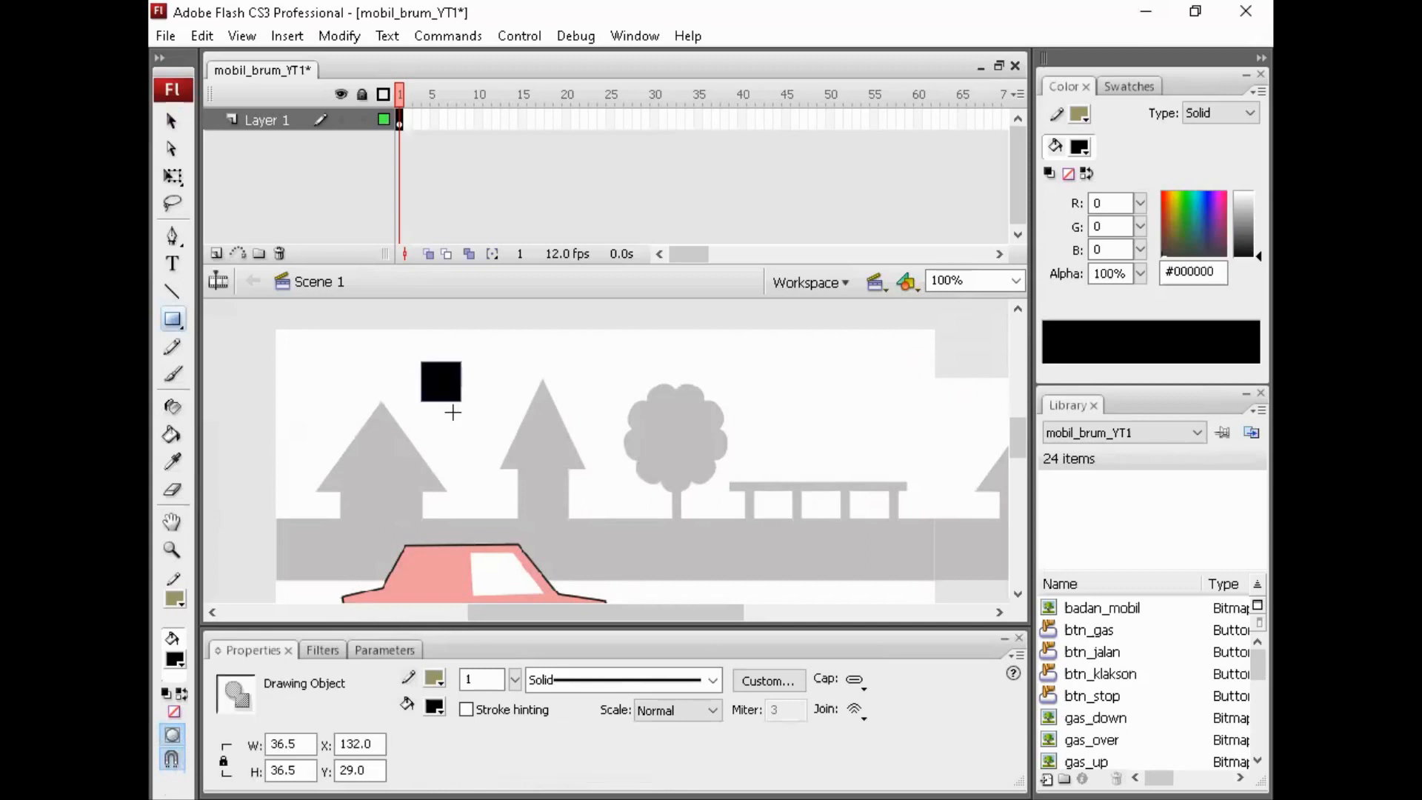
Convert the black square to a movie clip symbol named mc_belibis.
click(173, 120)
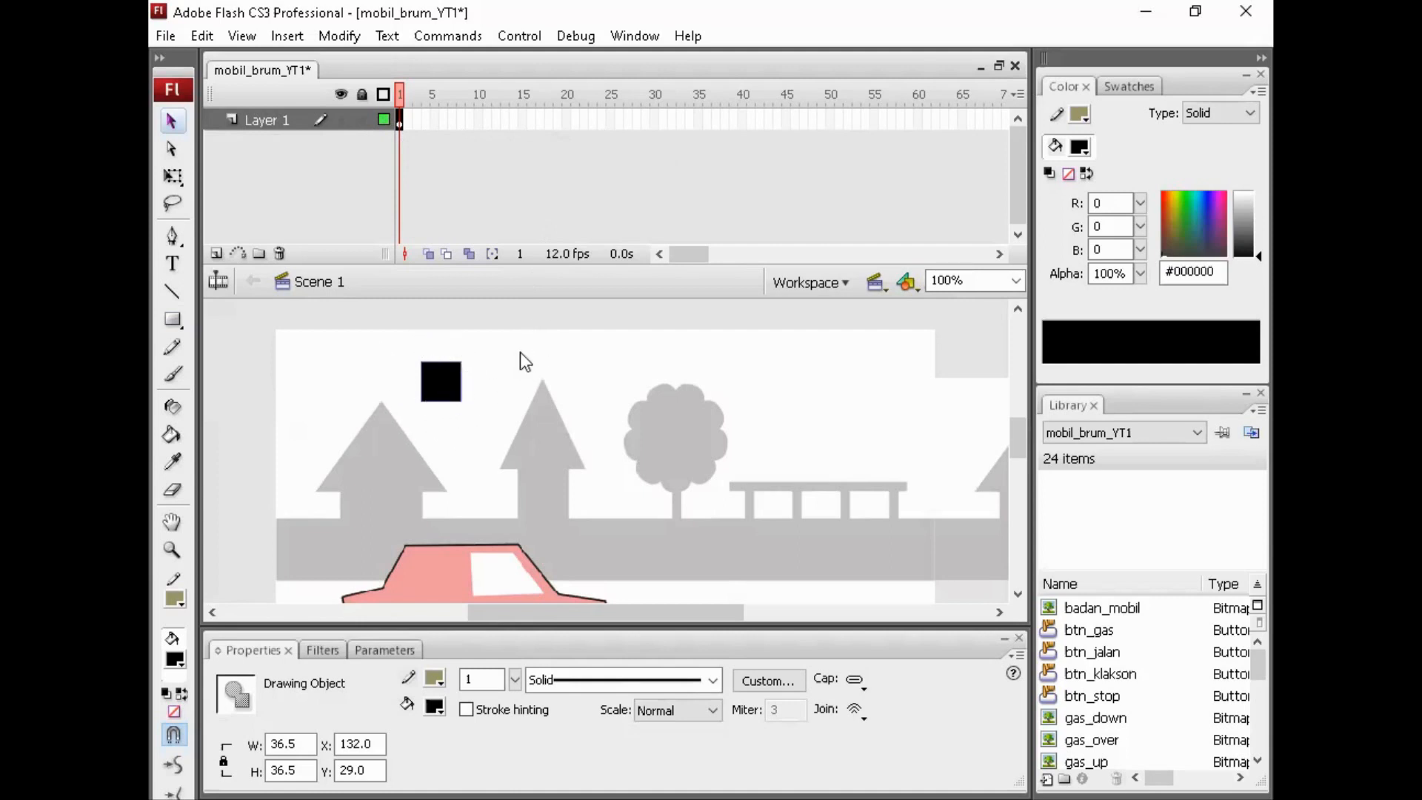
key(F8)
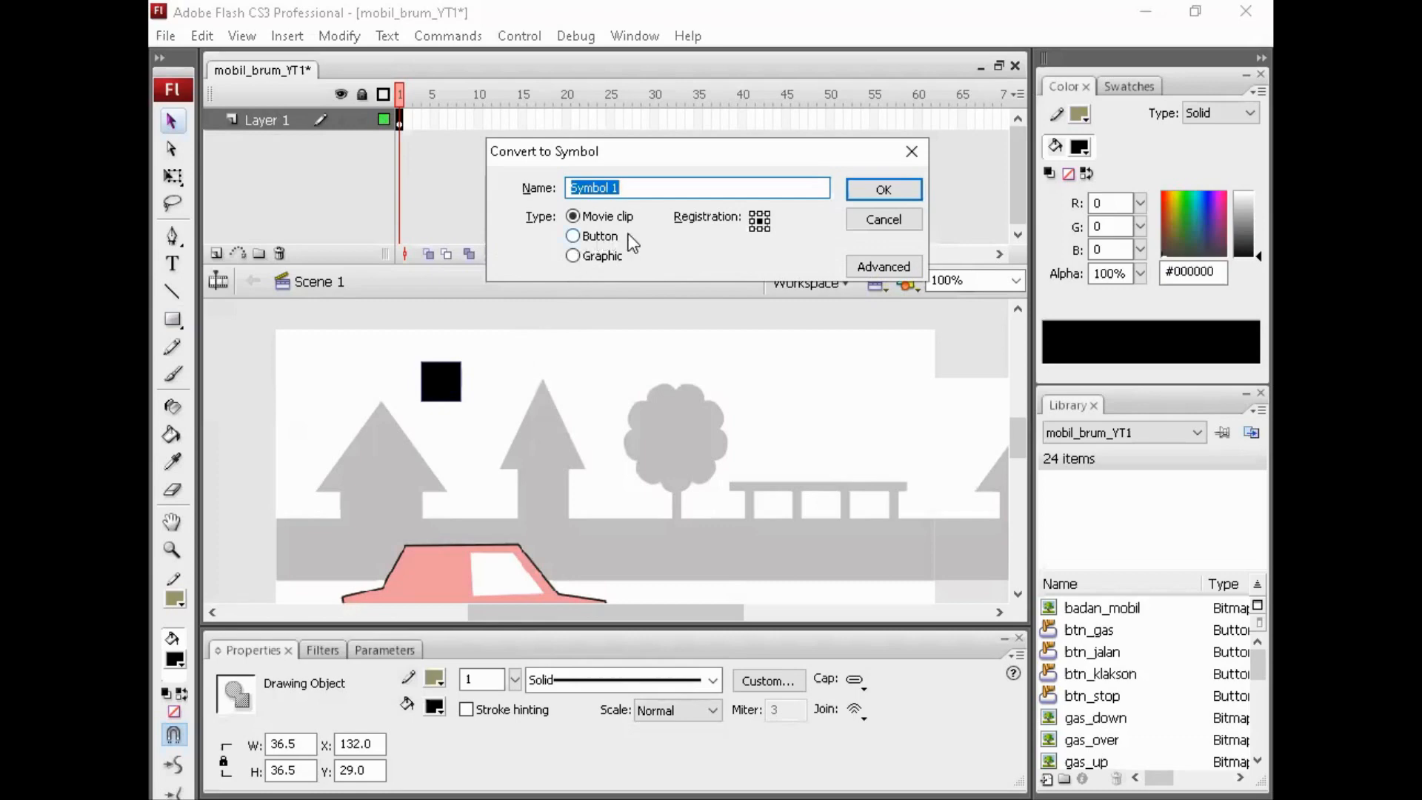
text(m)
text(c_belibis)
click(884, 190)
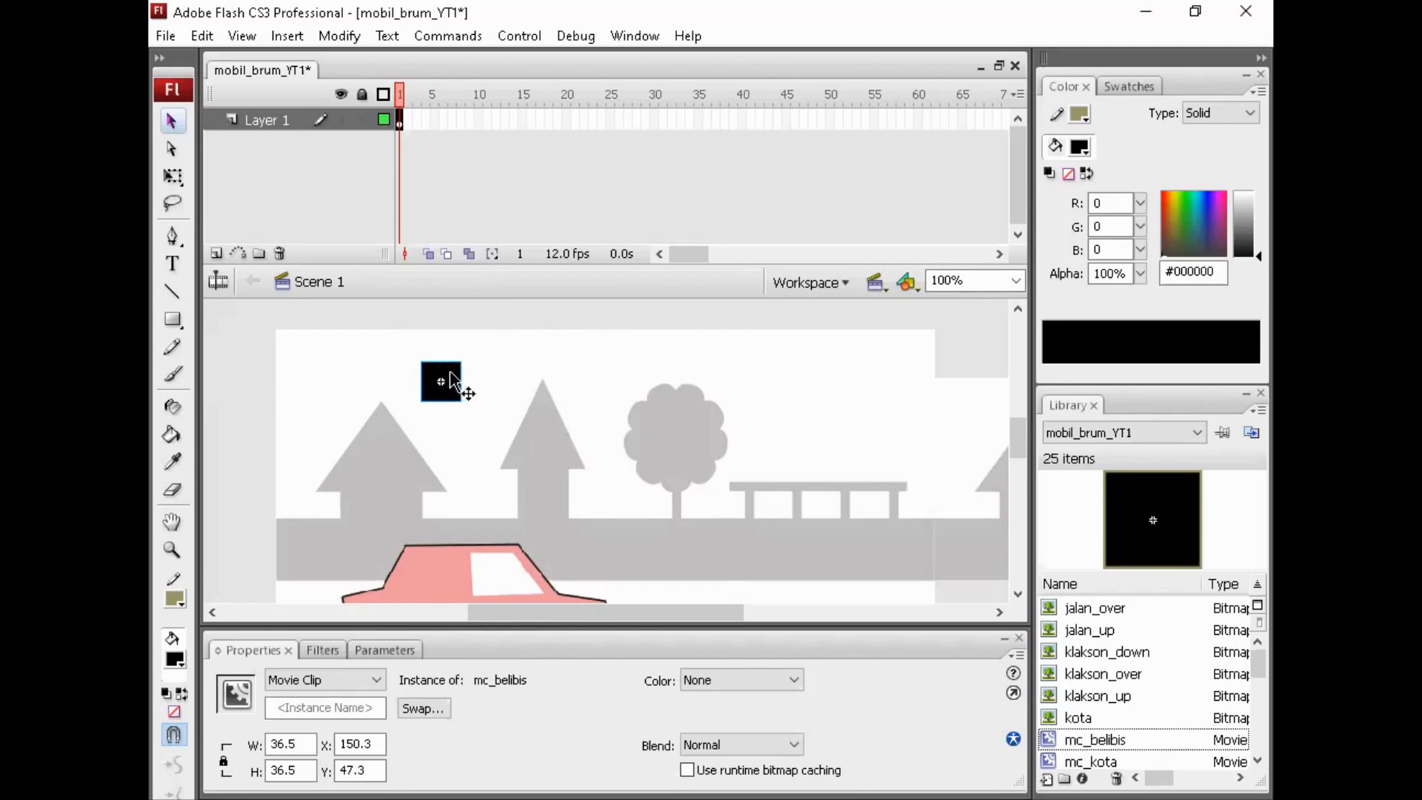
Enter the mc_belibis symbol for editing and delete the black square inside it.
double_click(451, 380)
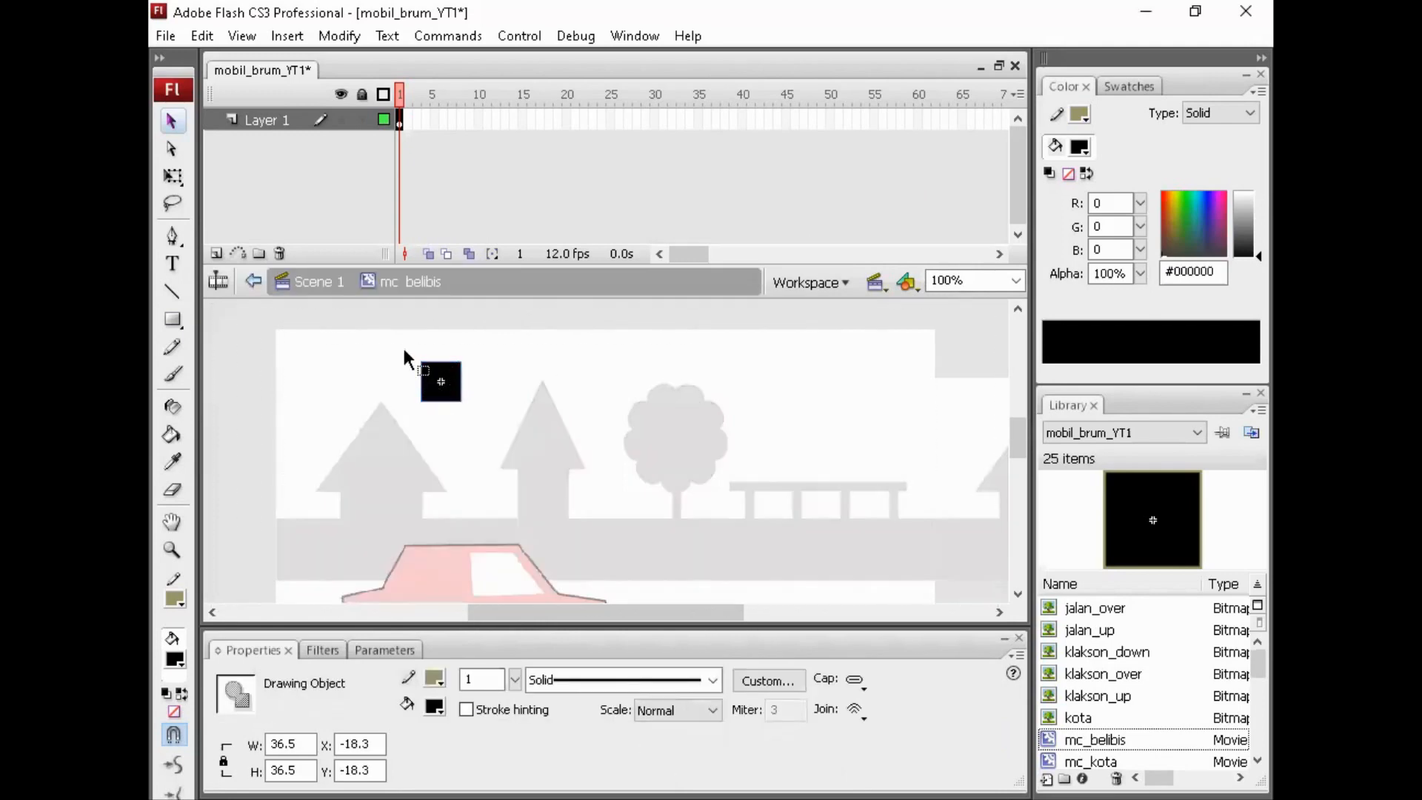
drag(408, 355, 471, 419)
click(470, 416)
key(Delete)
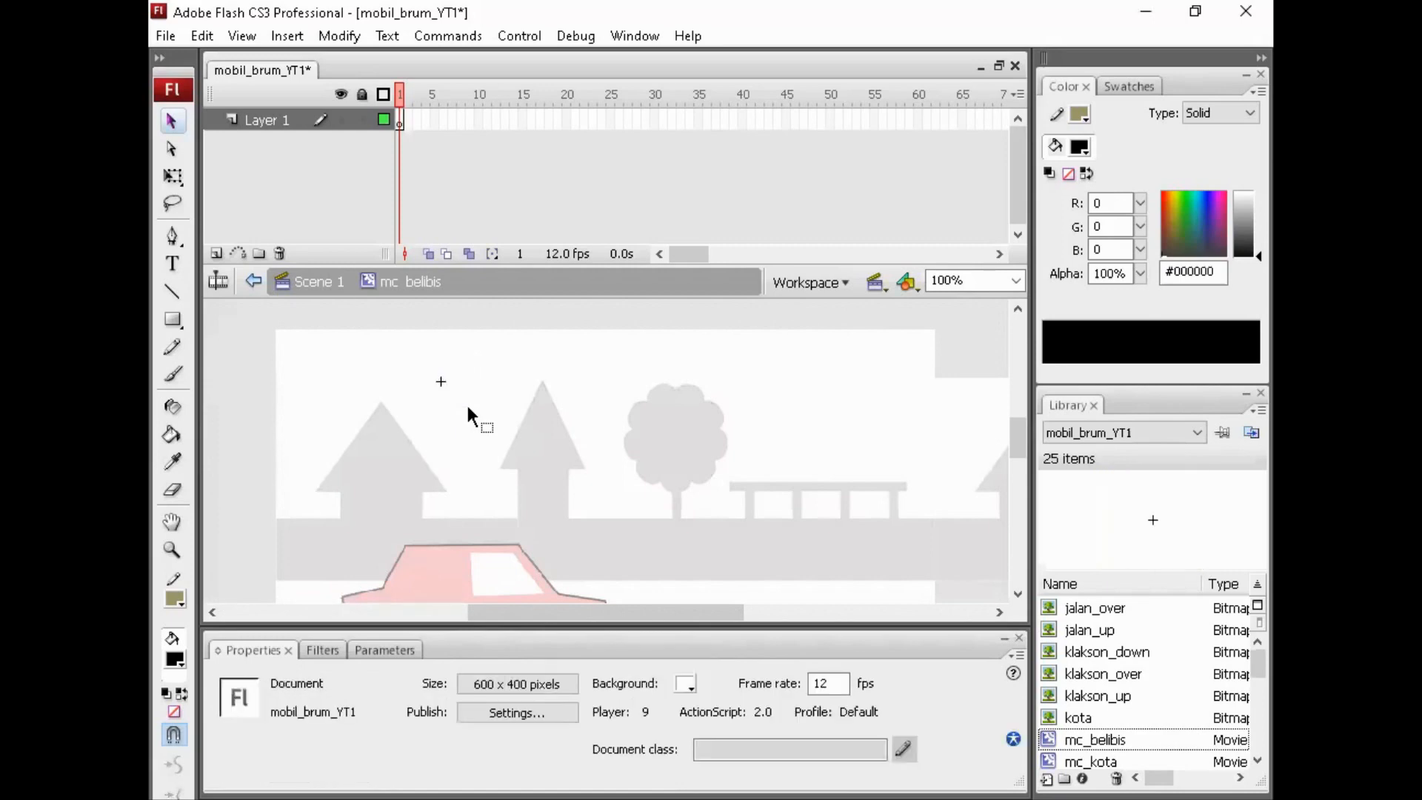
Rename Layer 1 of the mc_belibis symbol as belibis.
double_click(270, 120)
text(belibis)
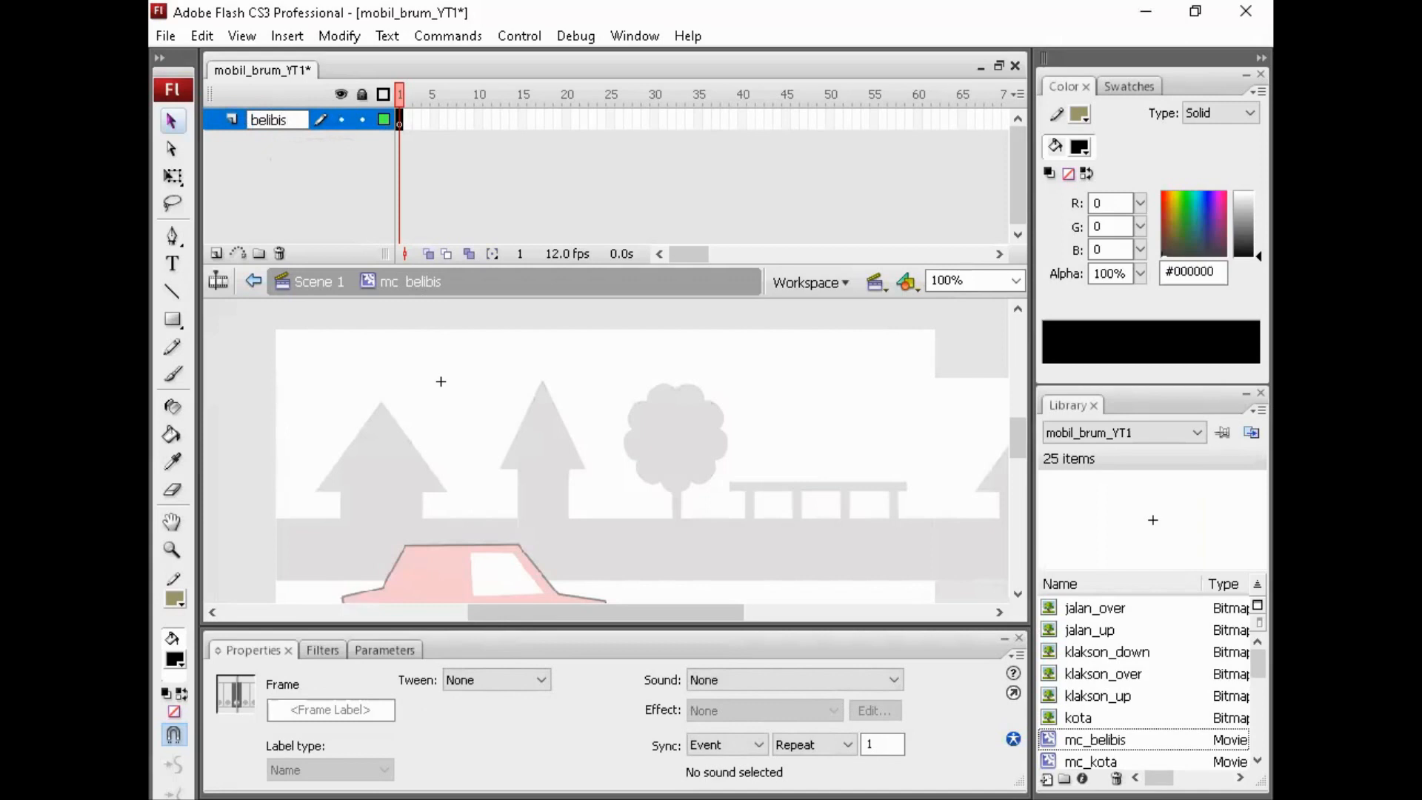
click(297, 168)
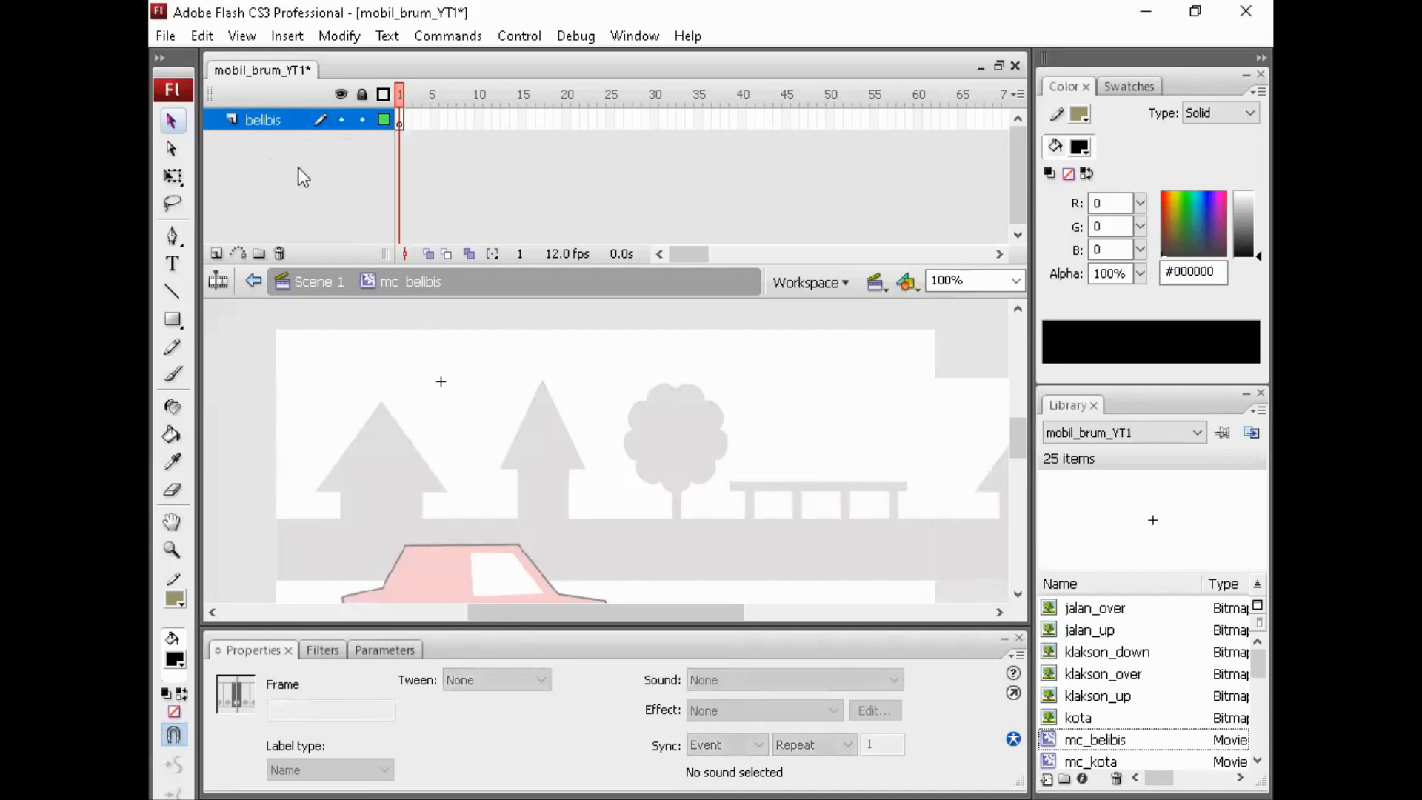
On frame 1 of the belibis layer, draw a red (#FF0000) oval about 53 by 27 px over the registration point.
click(400, 122)
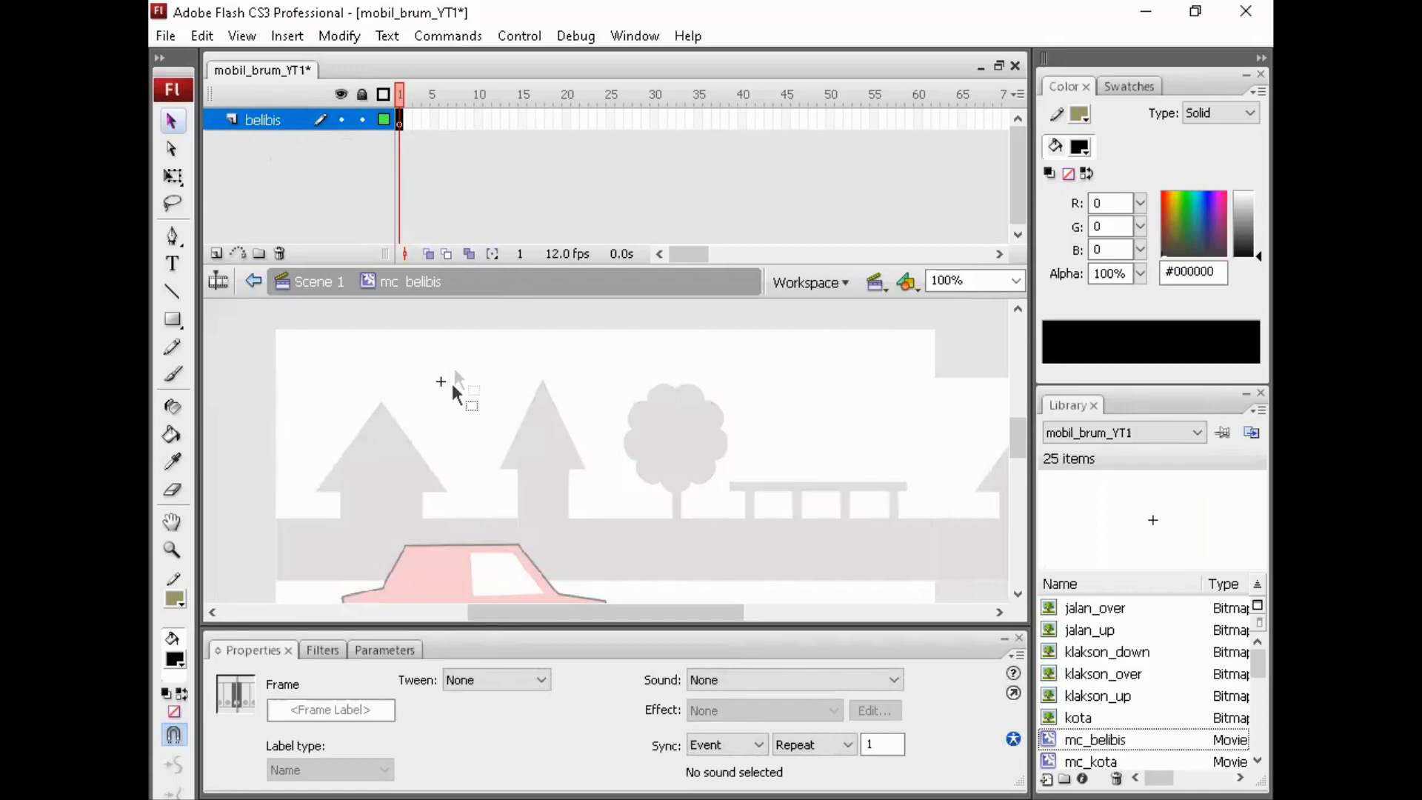
click(173, 319)
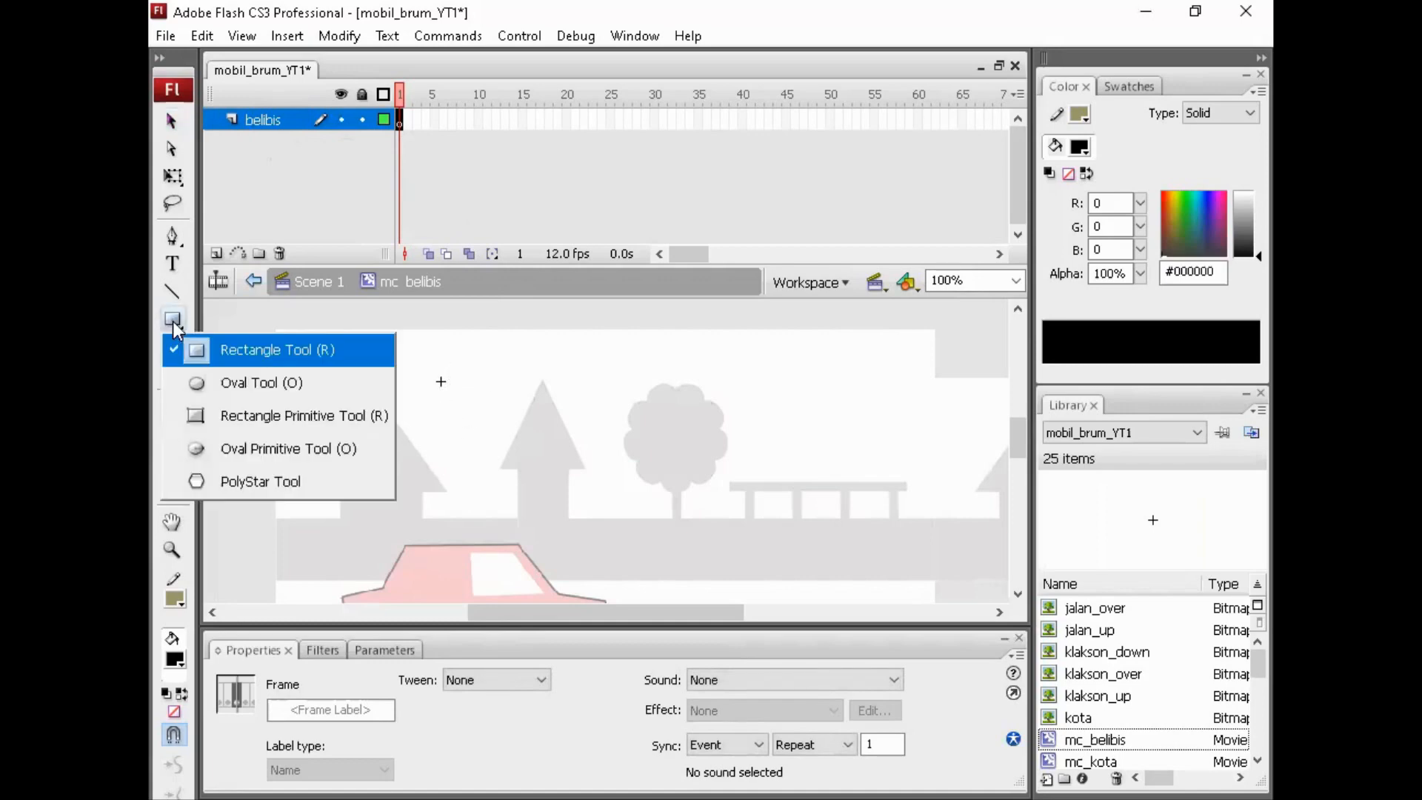
click(197, 381)
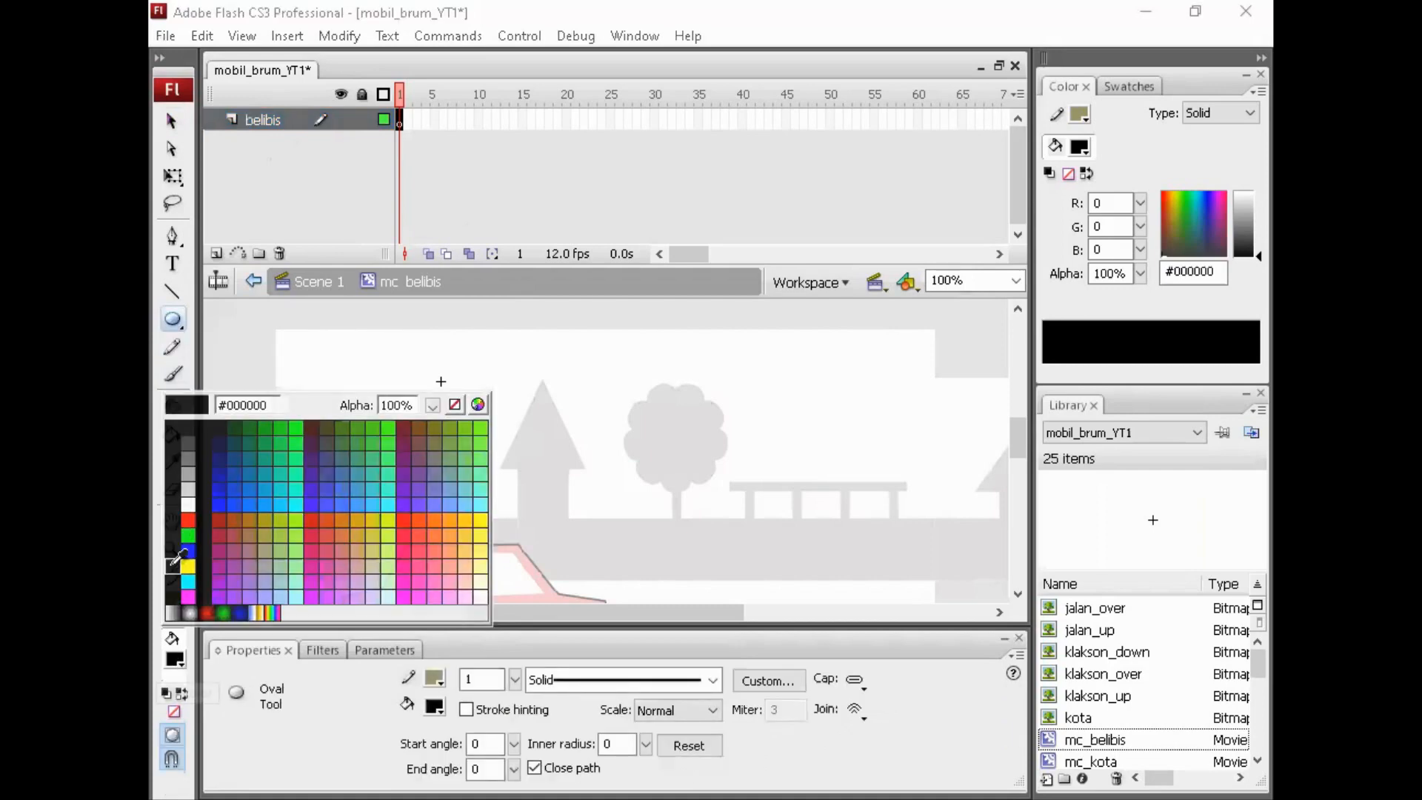
click(188, 521)
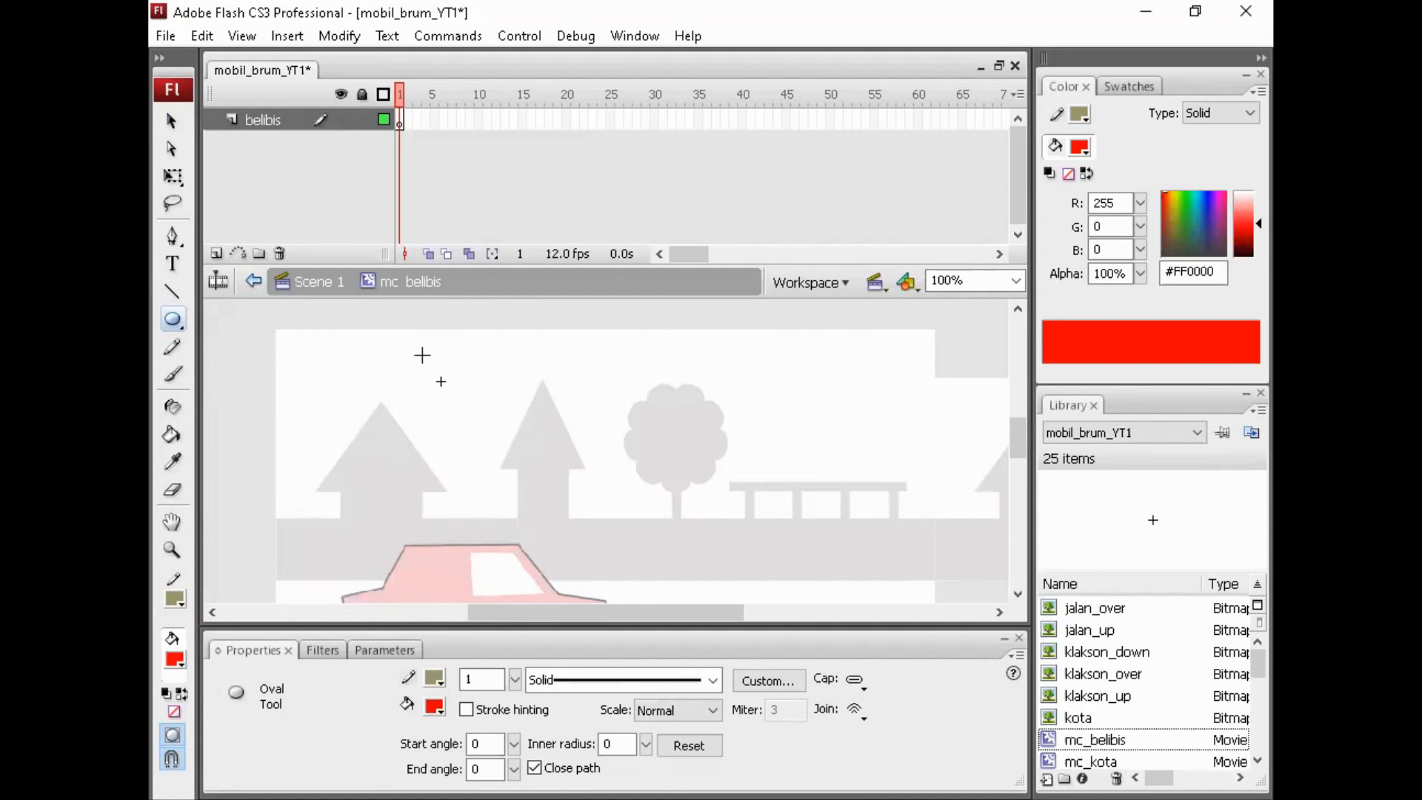
drag(422, 355, 480, 386)
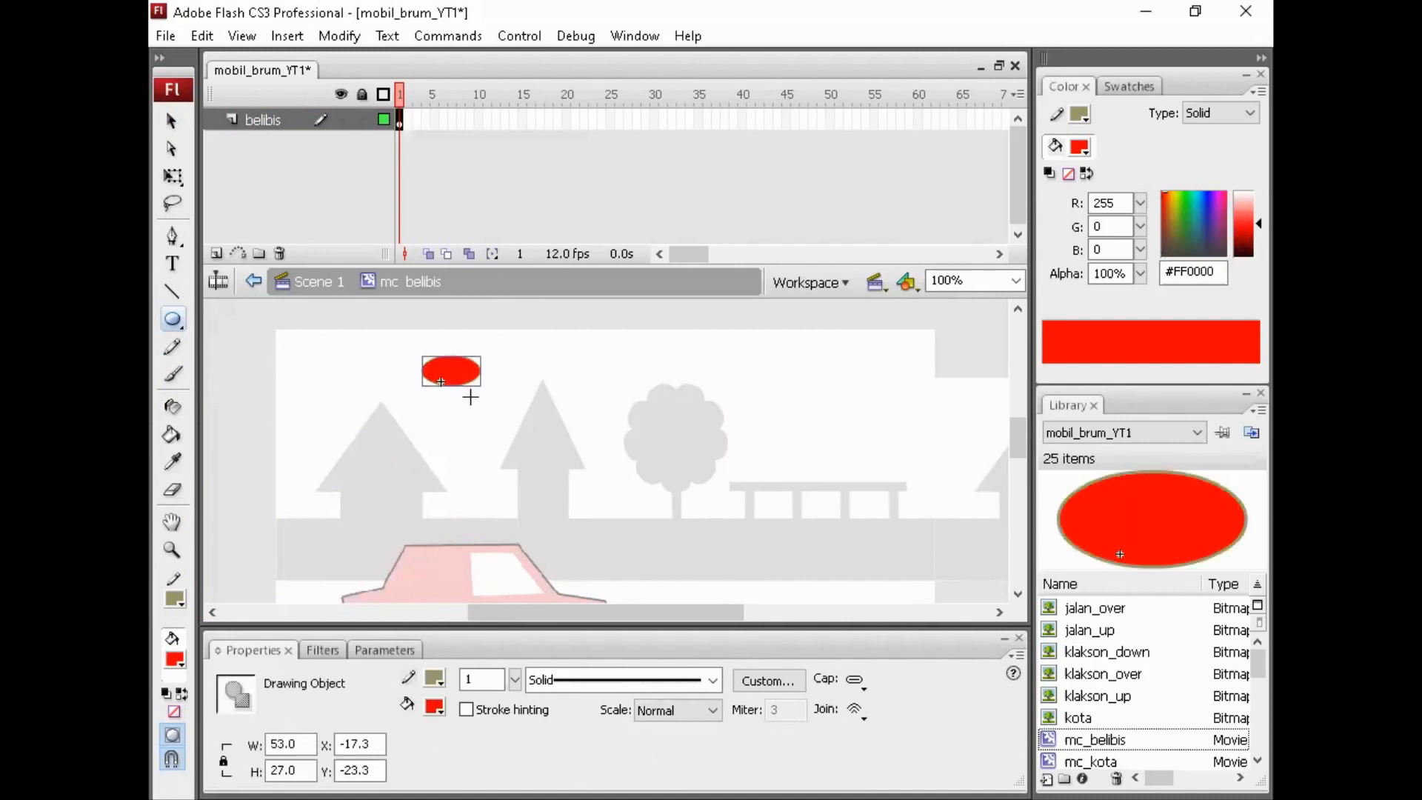
Convert the red oval to a movie clip symbol named mc_sayap_belibis.
click(175, 121)
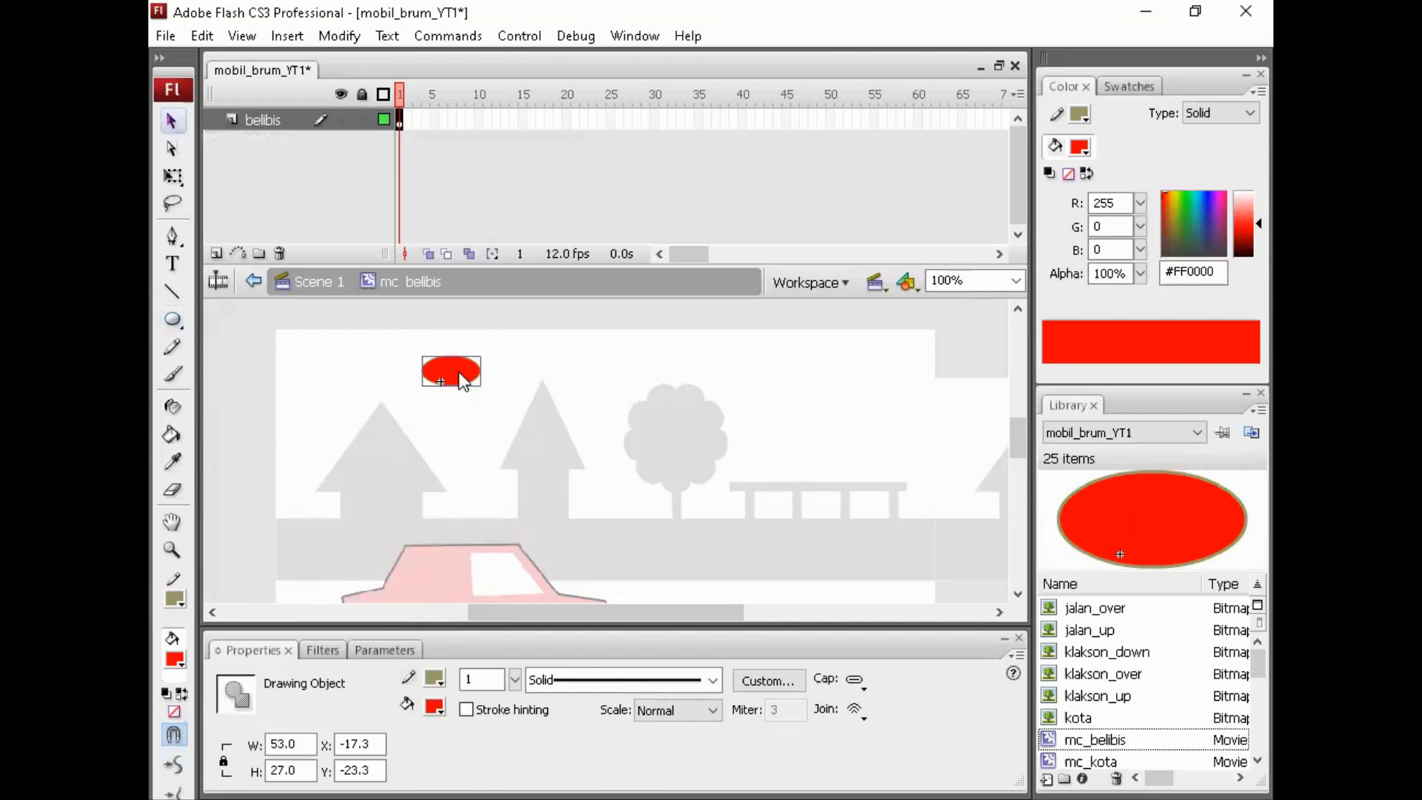
key(F8)
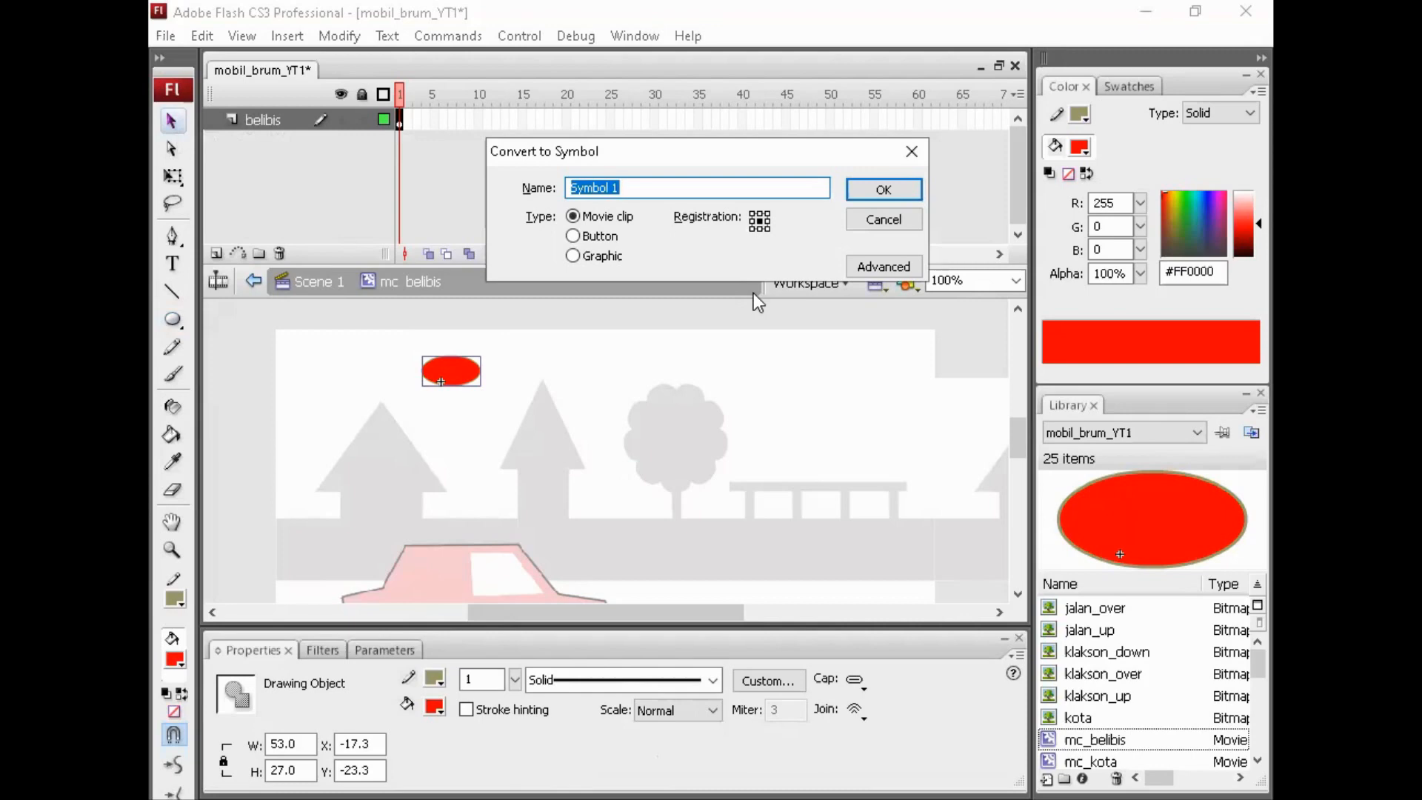
text(mc_sayap_belibis)
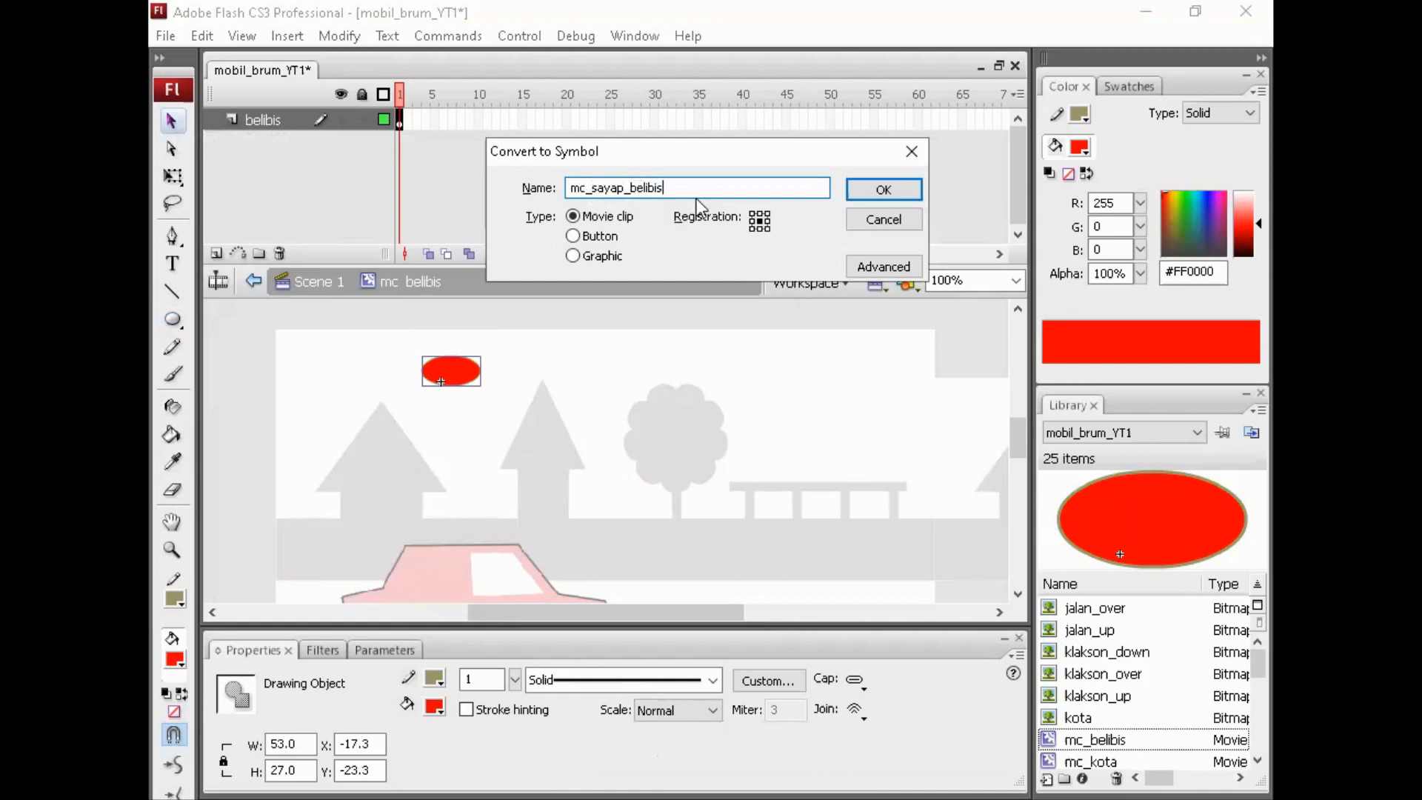
click(883, 191)
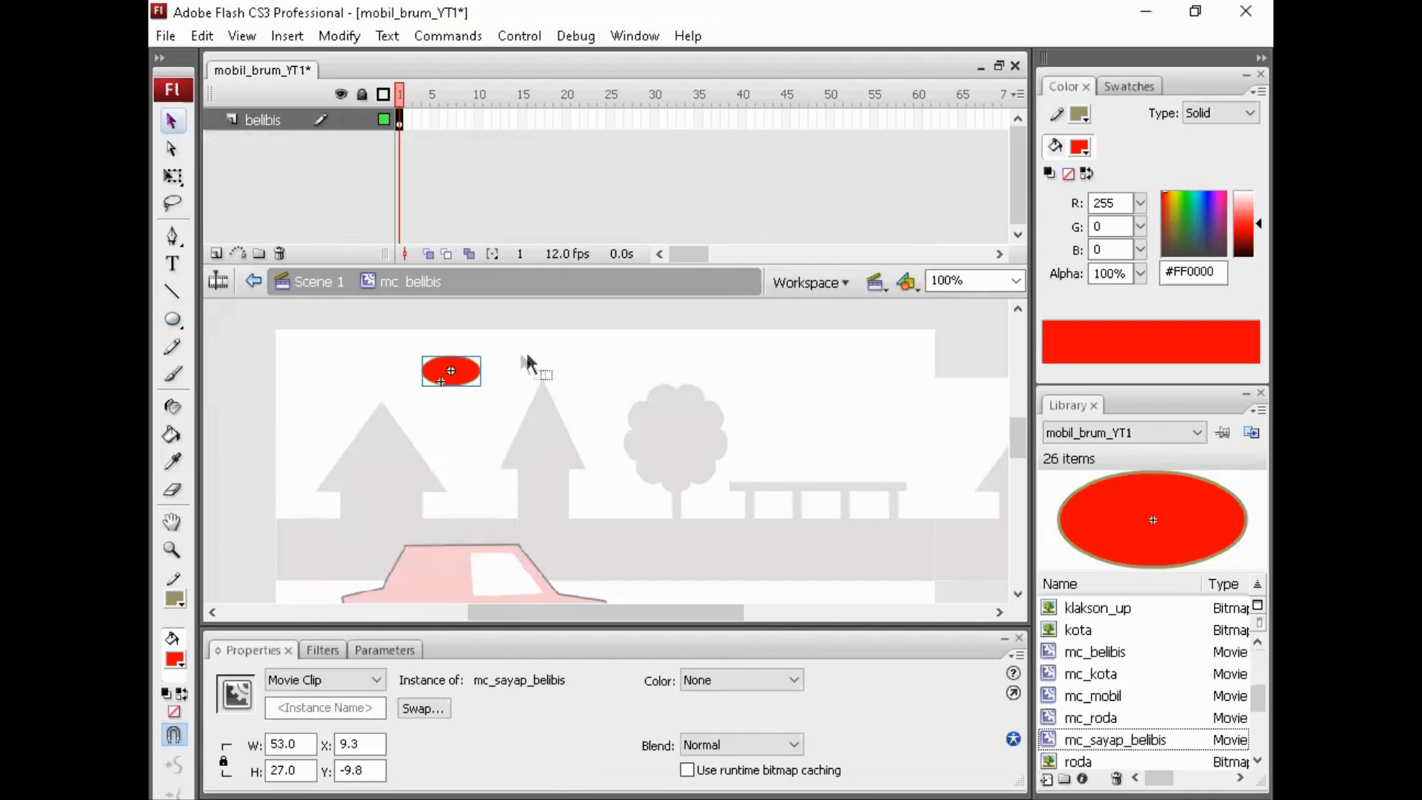
Enter the mc_sayap_belibis symbol for editing and delete the red oval inside it.
double_click(458, 376)
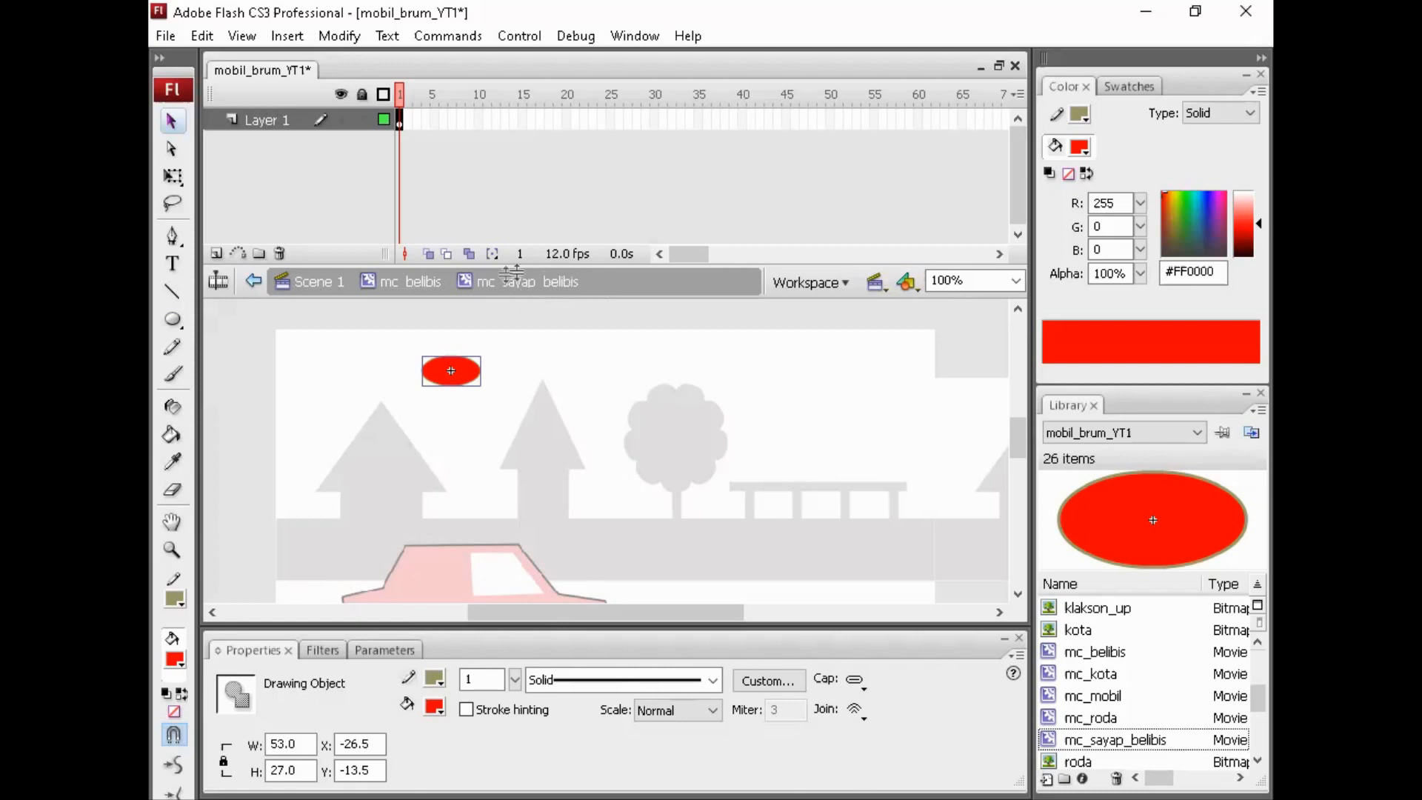
click(506, 344)
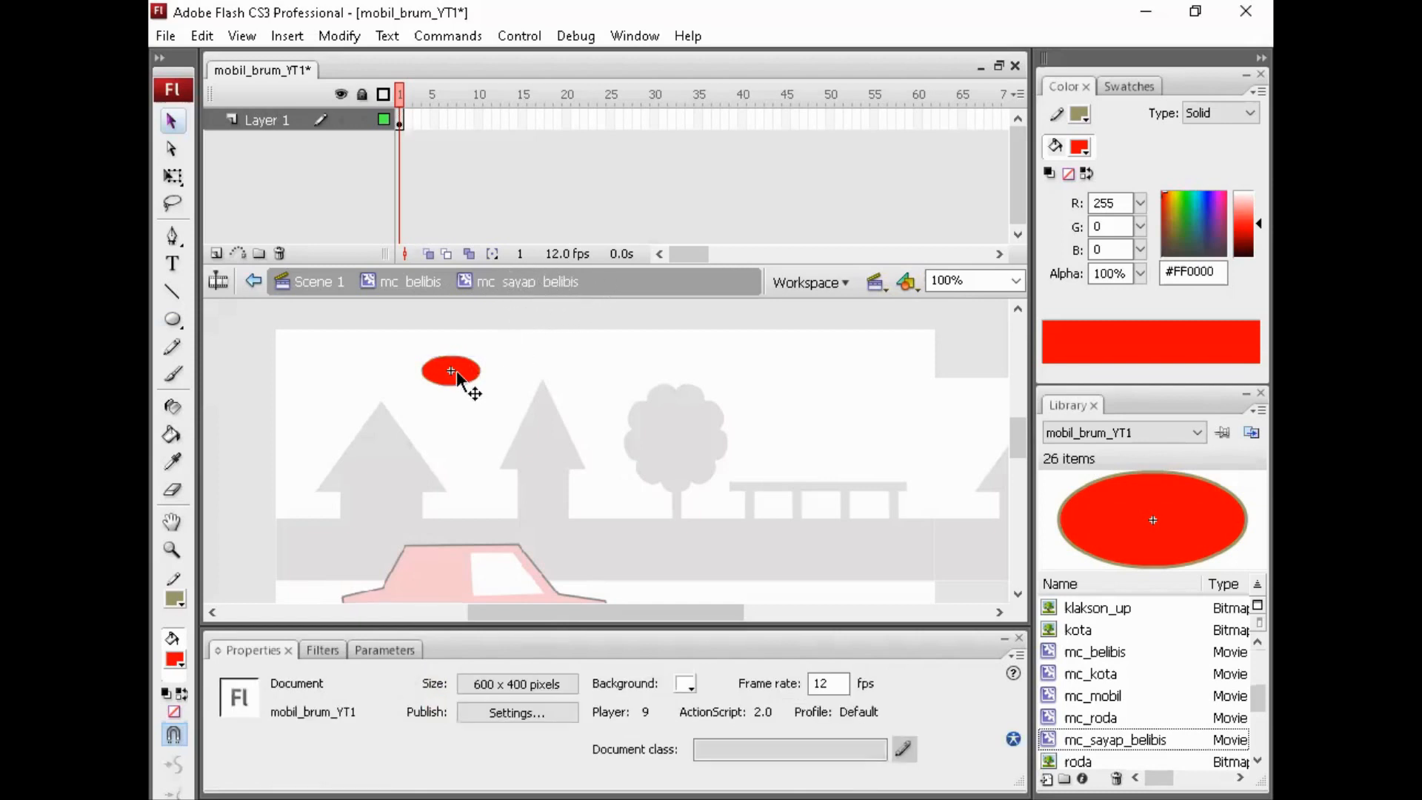
click(458, 378)
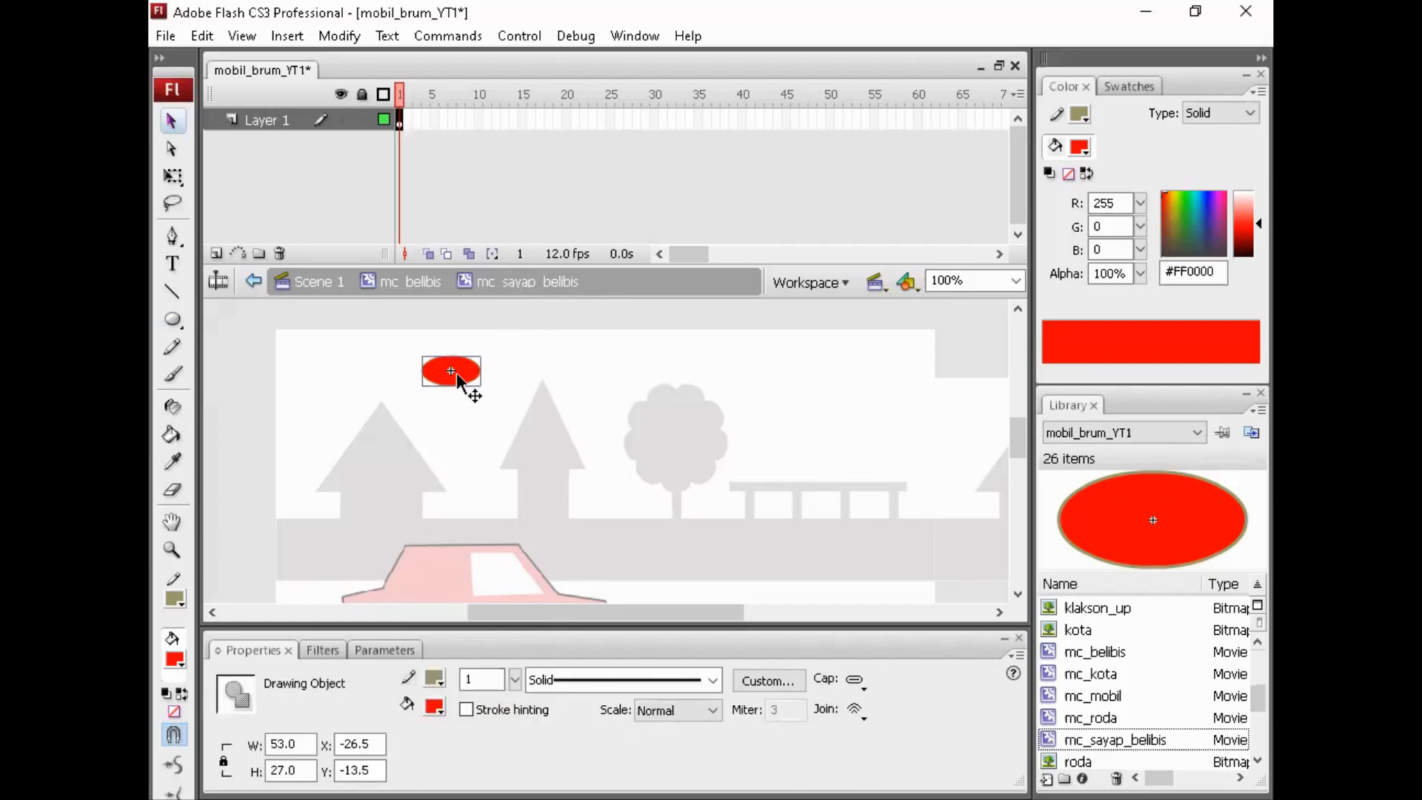
key(Delete)
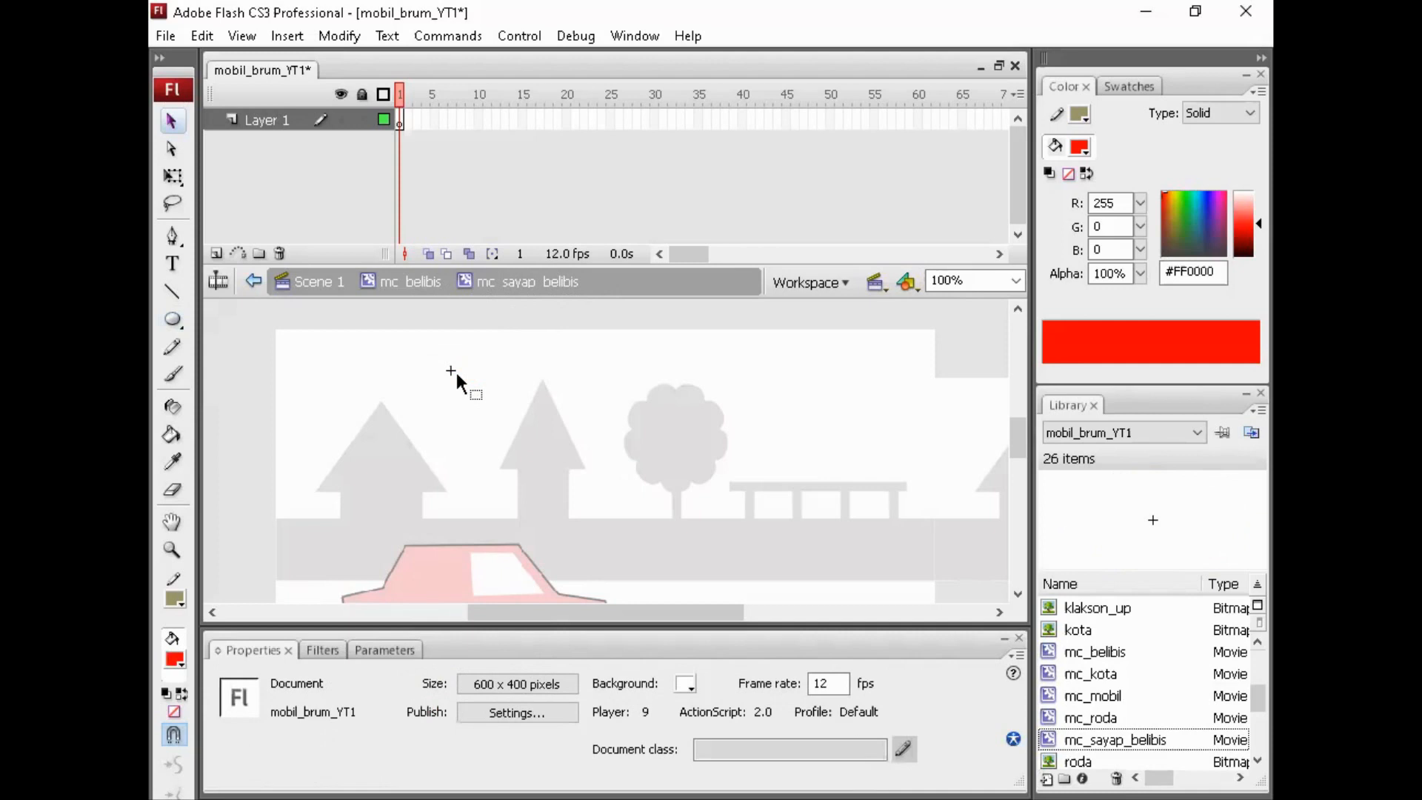
Import b01 from the bahan_ajar/bebek folder to the stage on frame 1 of Layer 1, including all images in its sequence.
click(400, 120)
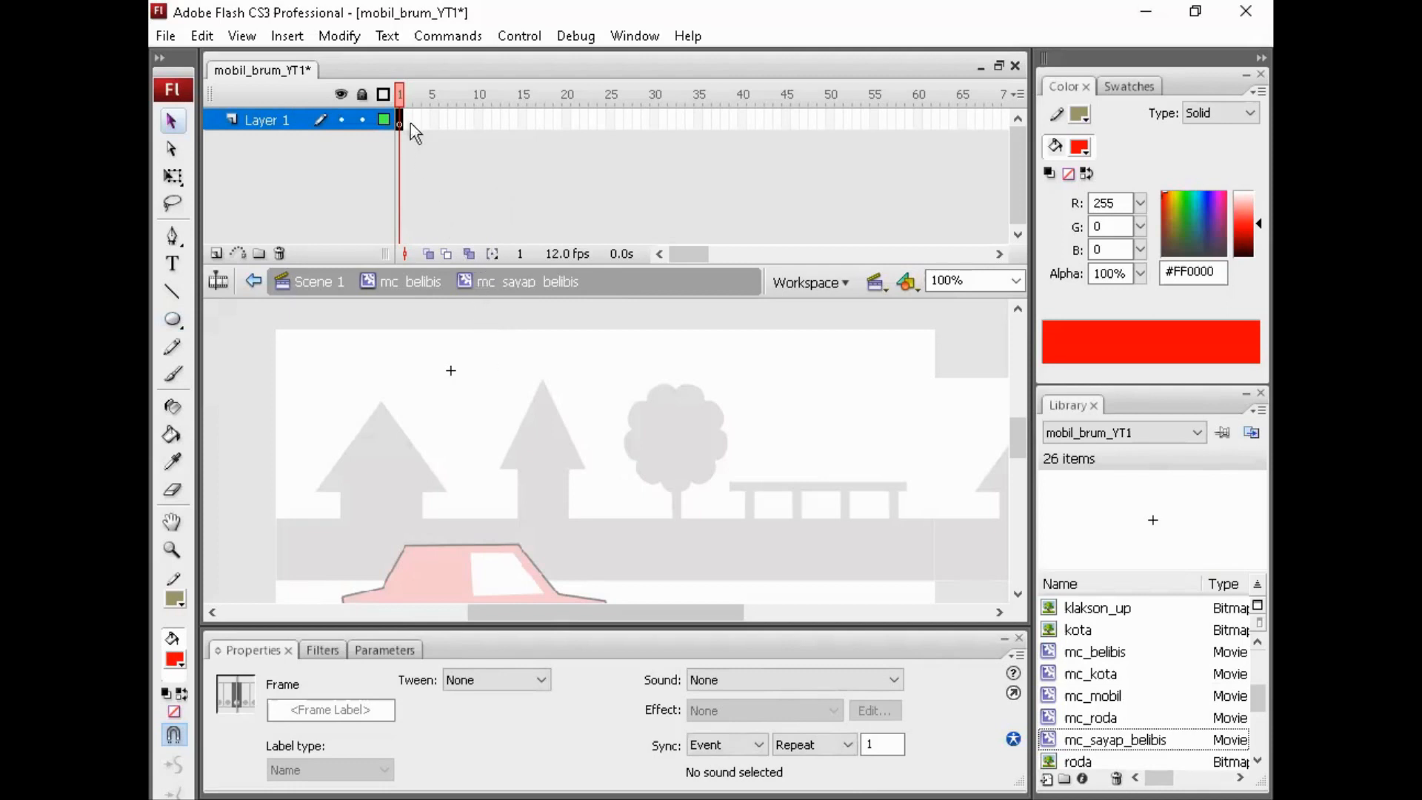
click(165, 36)
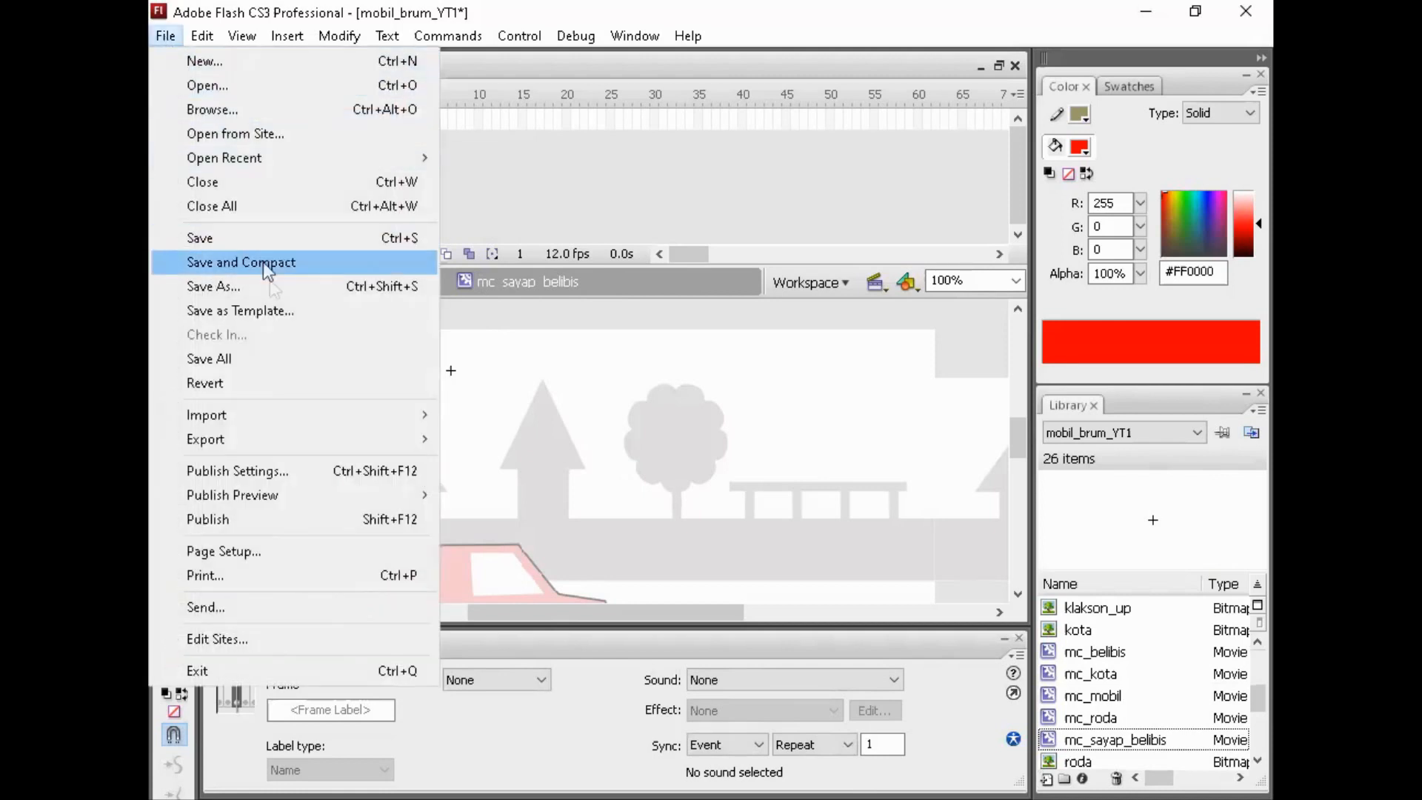
mouse_move(307, 410)
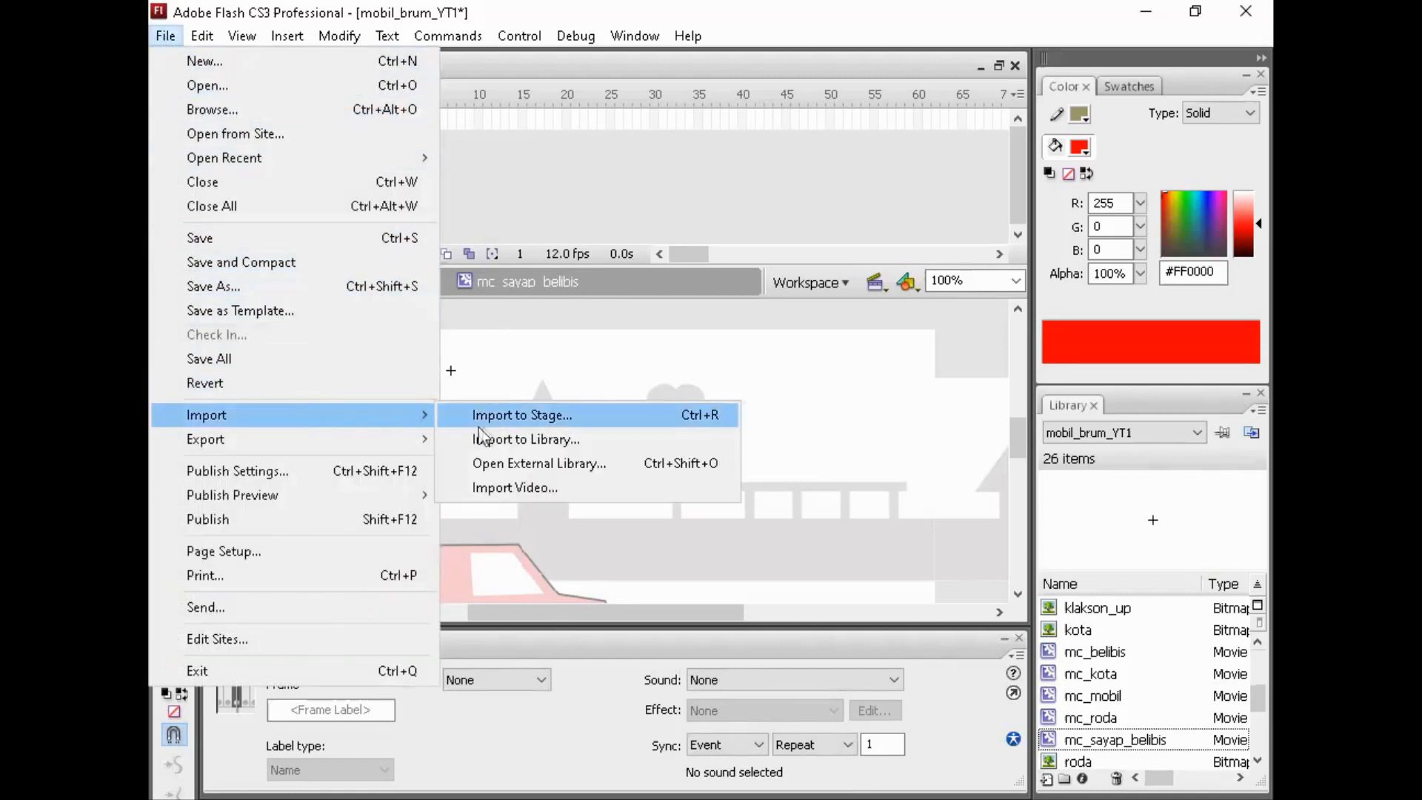
click(569, 416)
click(429, 536)
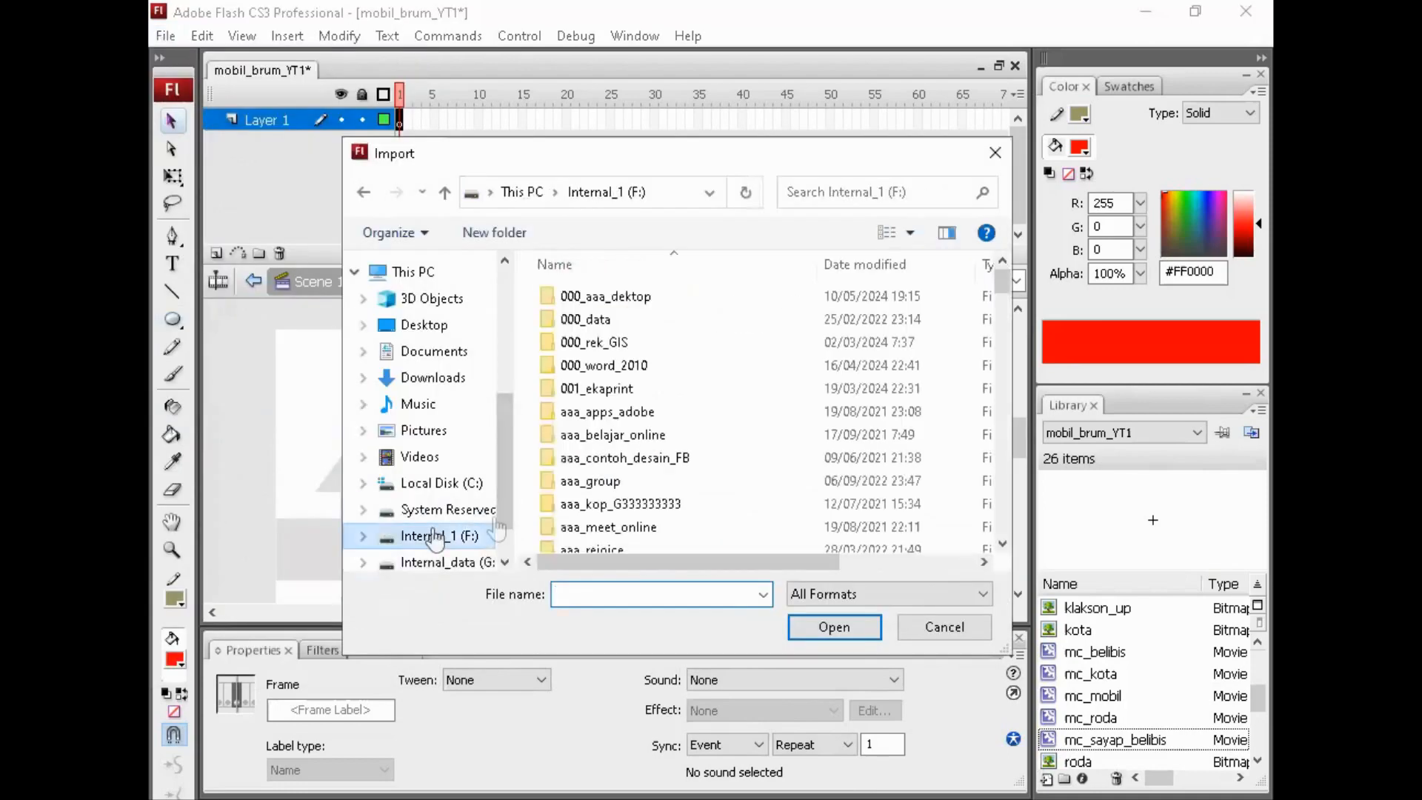
scroll(656, 435, down, 3)
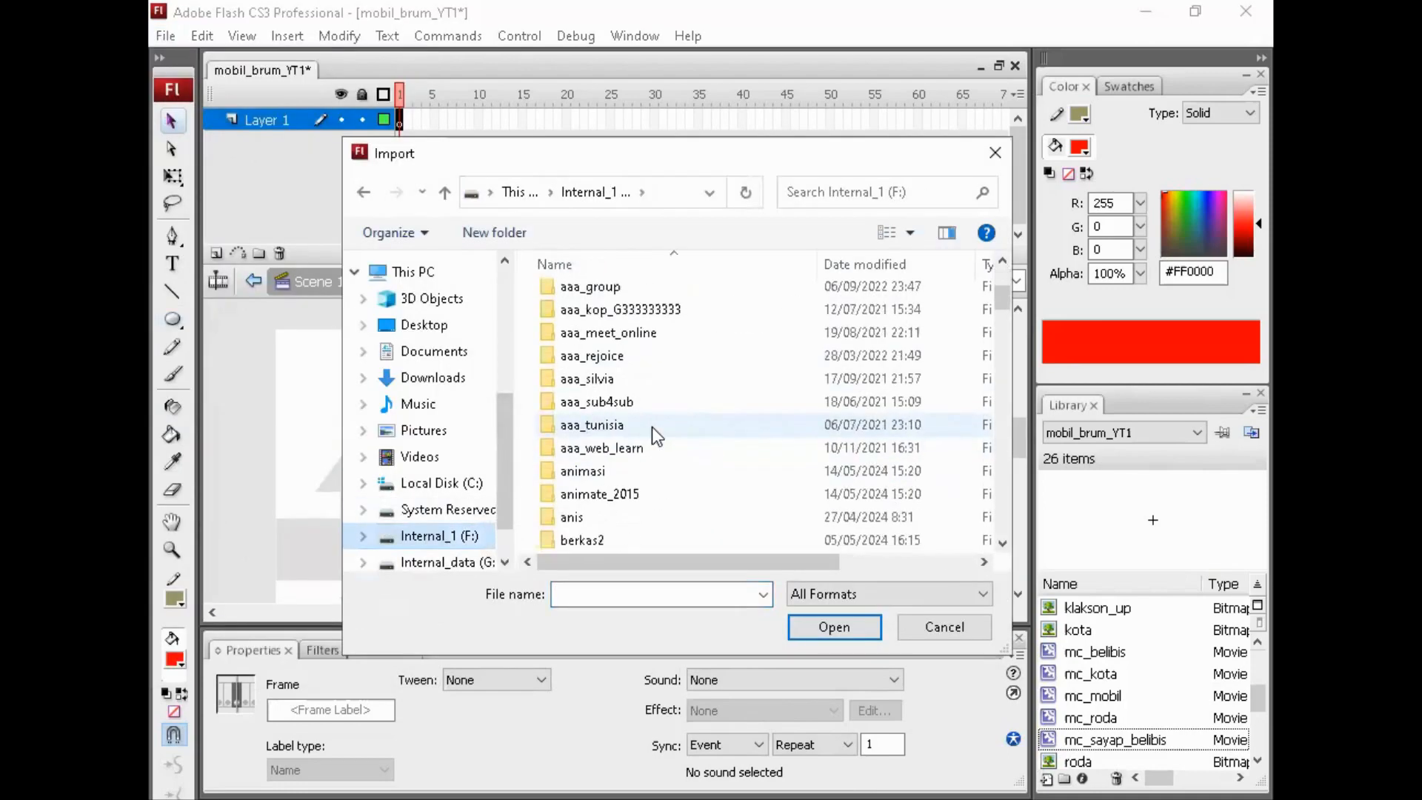
double_click(634, 473)
double_click(650, 343)
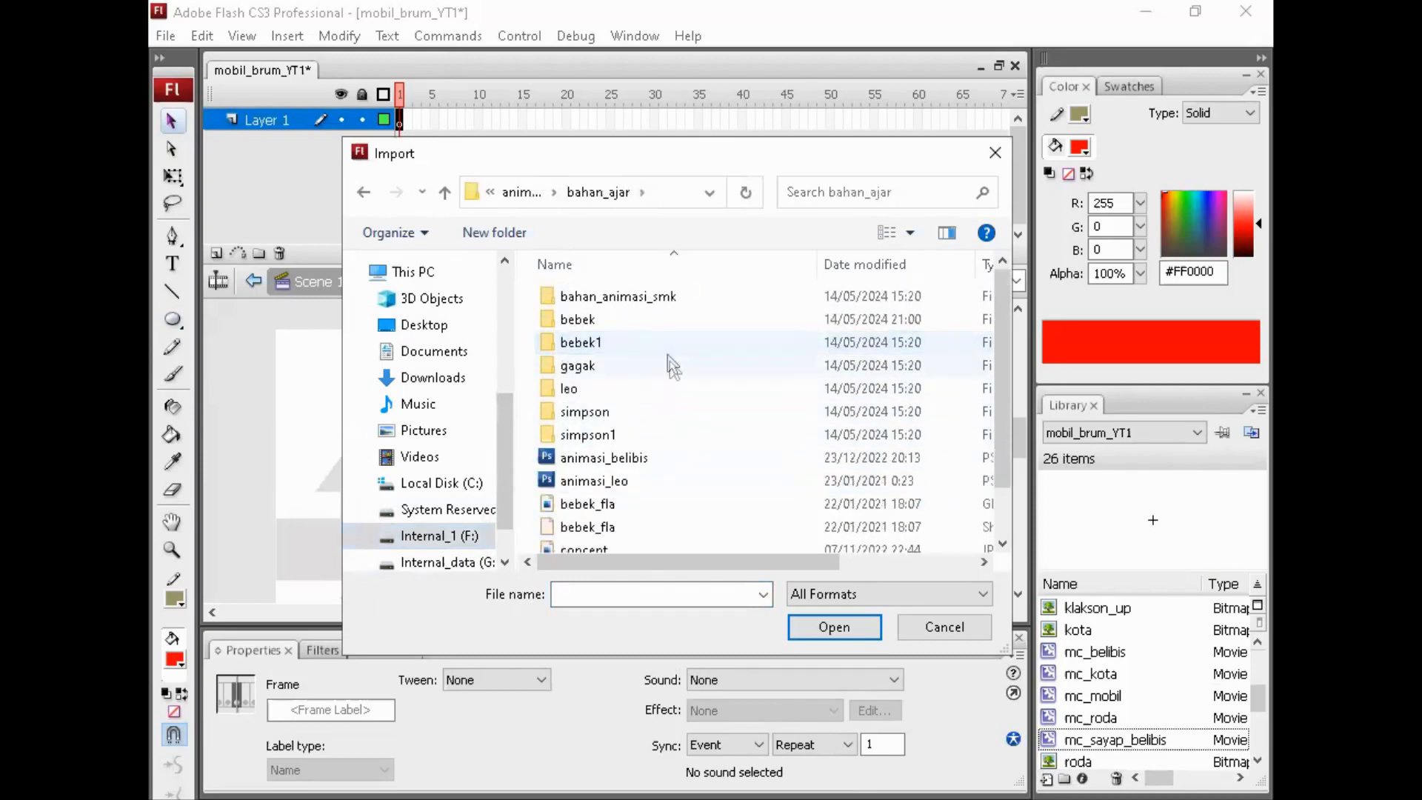
double_click(625, 320)
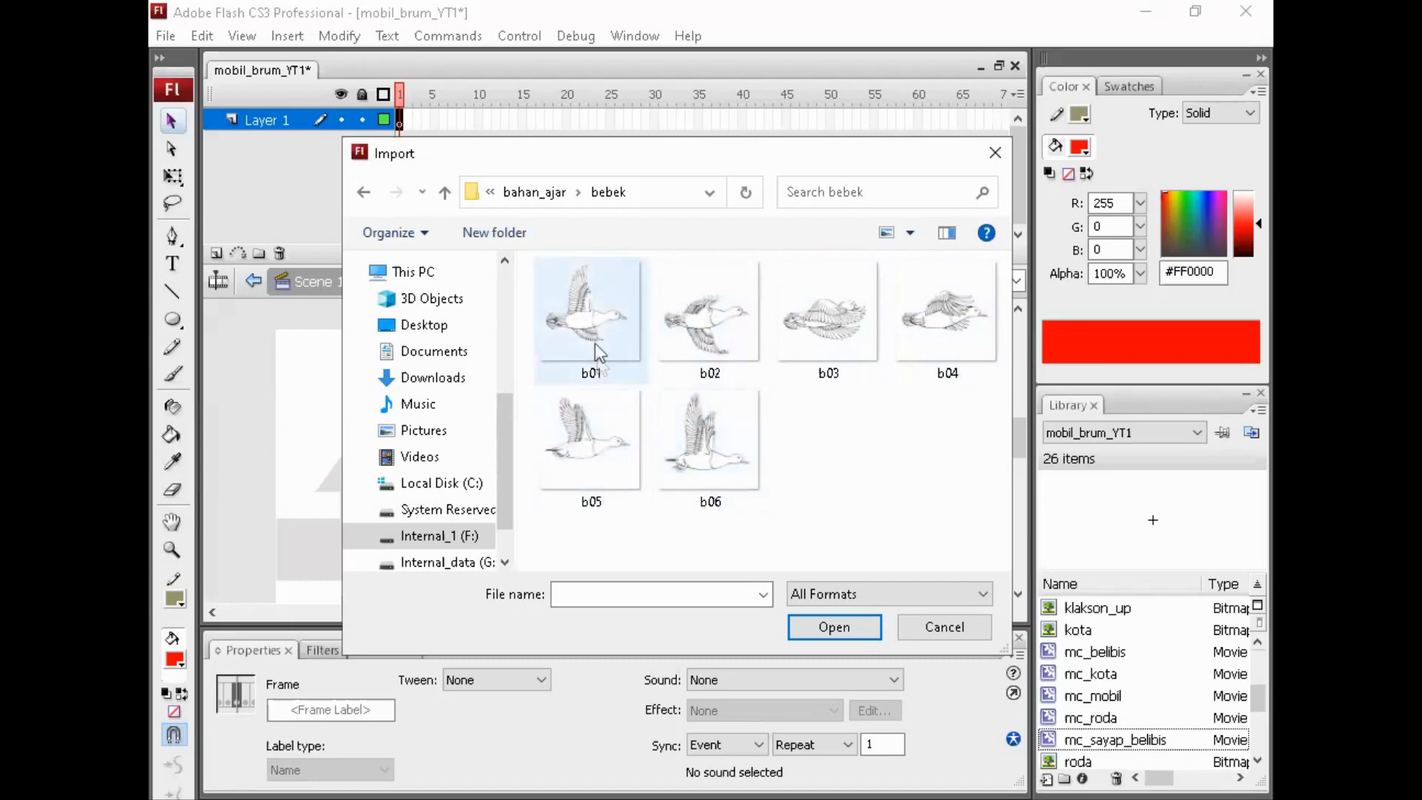
click(602, 308)
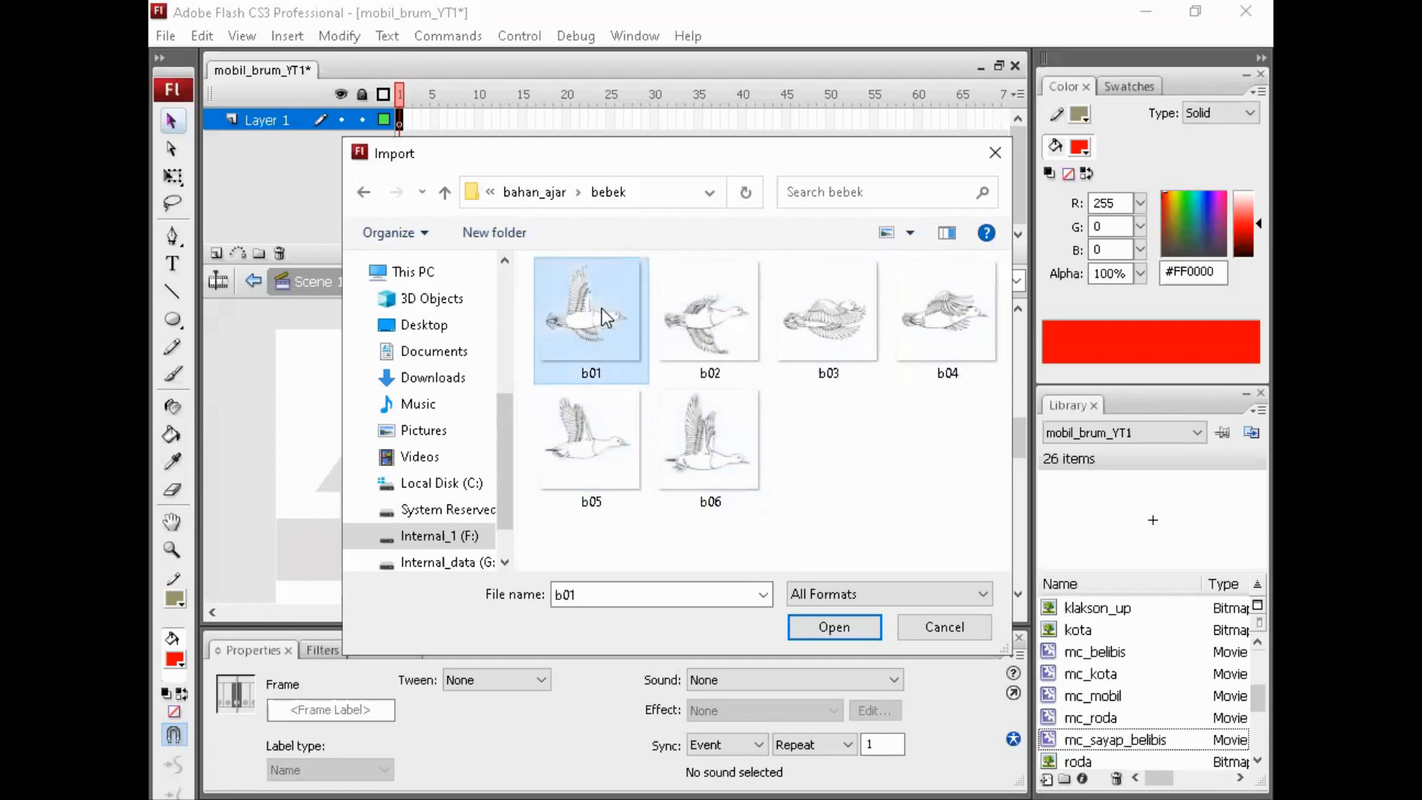
click(816, 631)
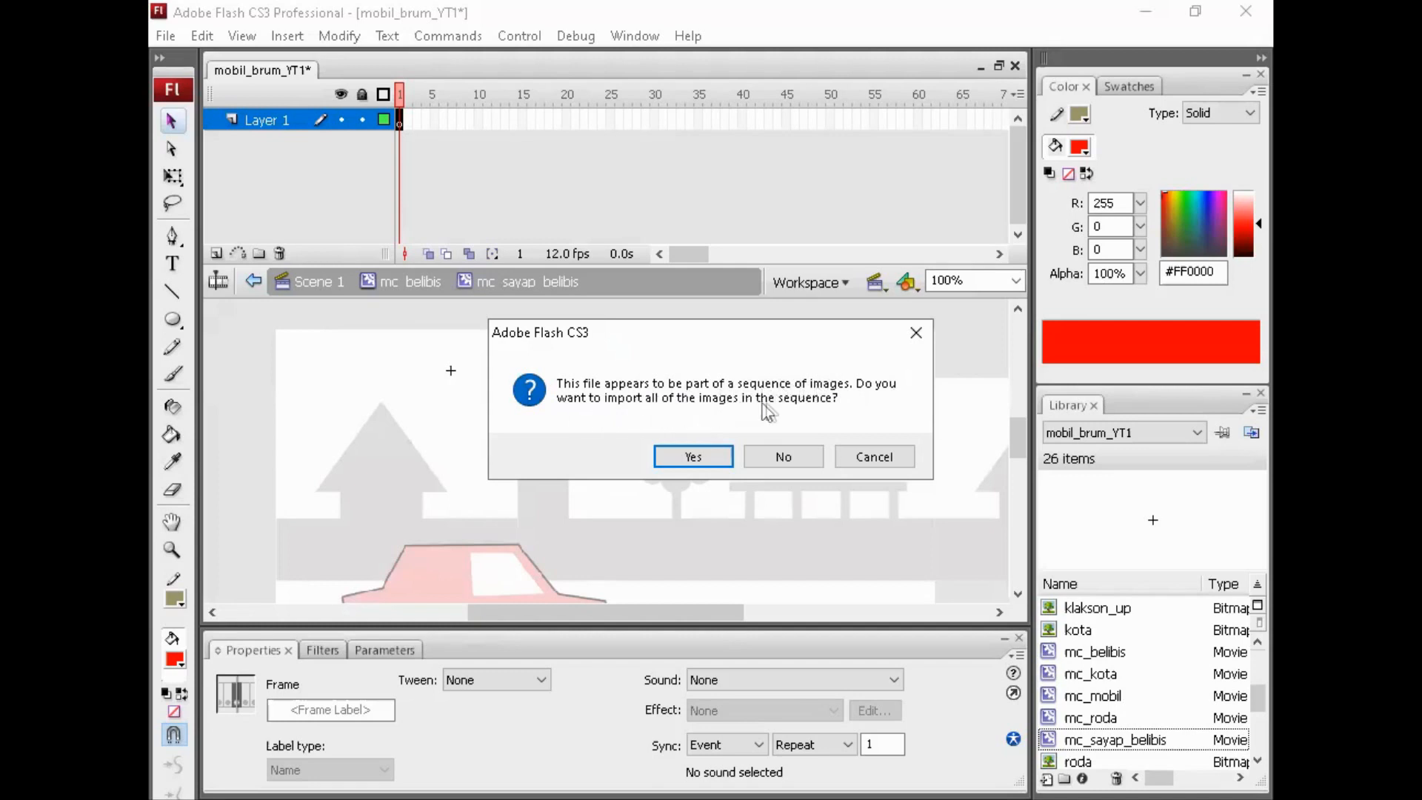
click(693, 456)
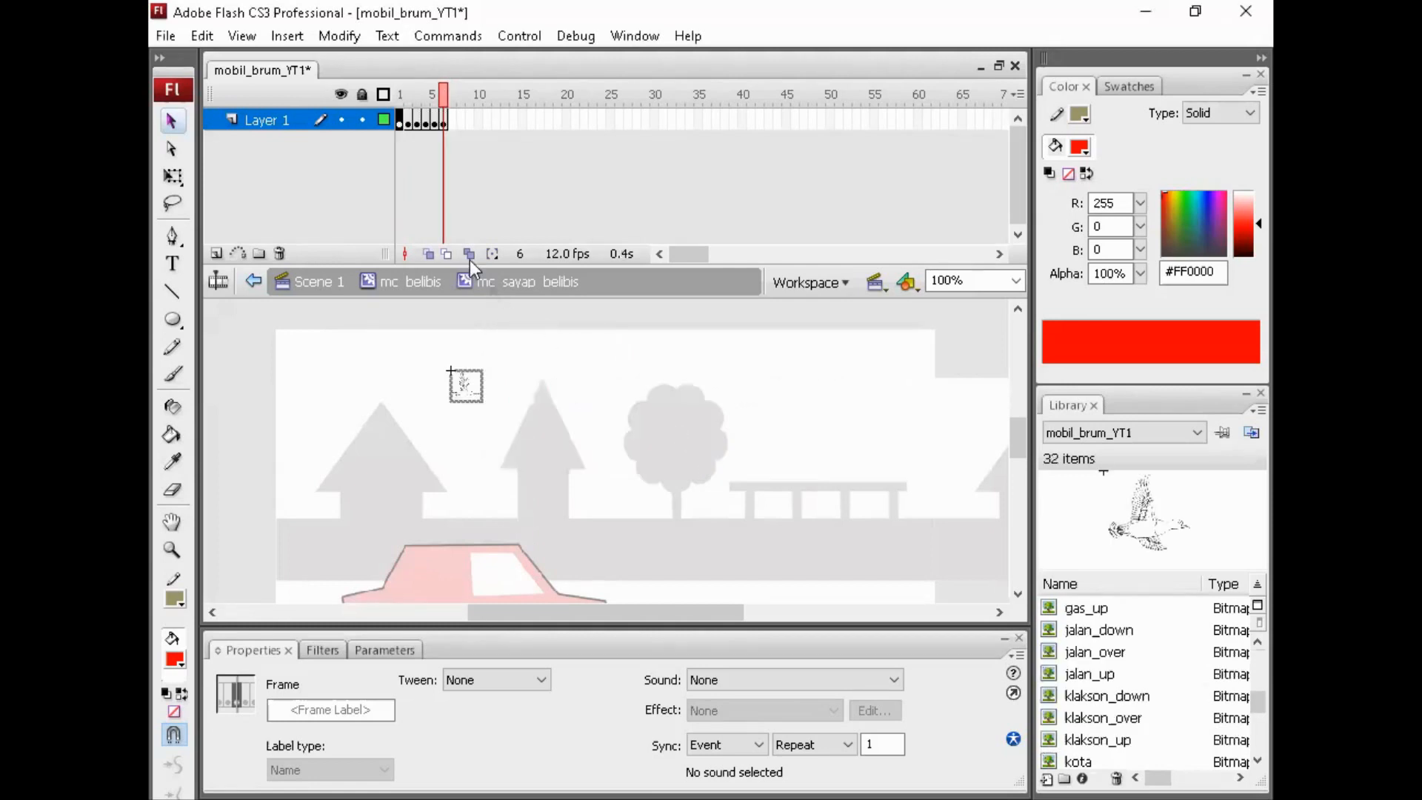
Check the imported bird drawings on frames 1 through 6 of the mc_sayap_belibis symbol.
click(398, 123)
click(408, 124)
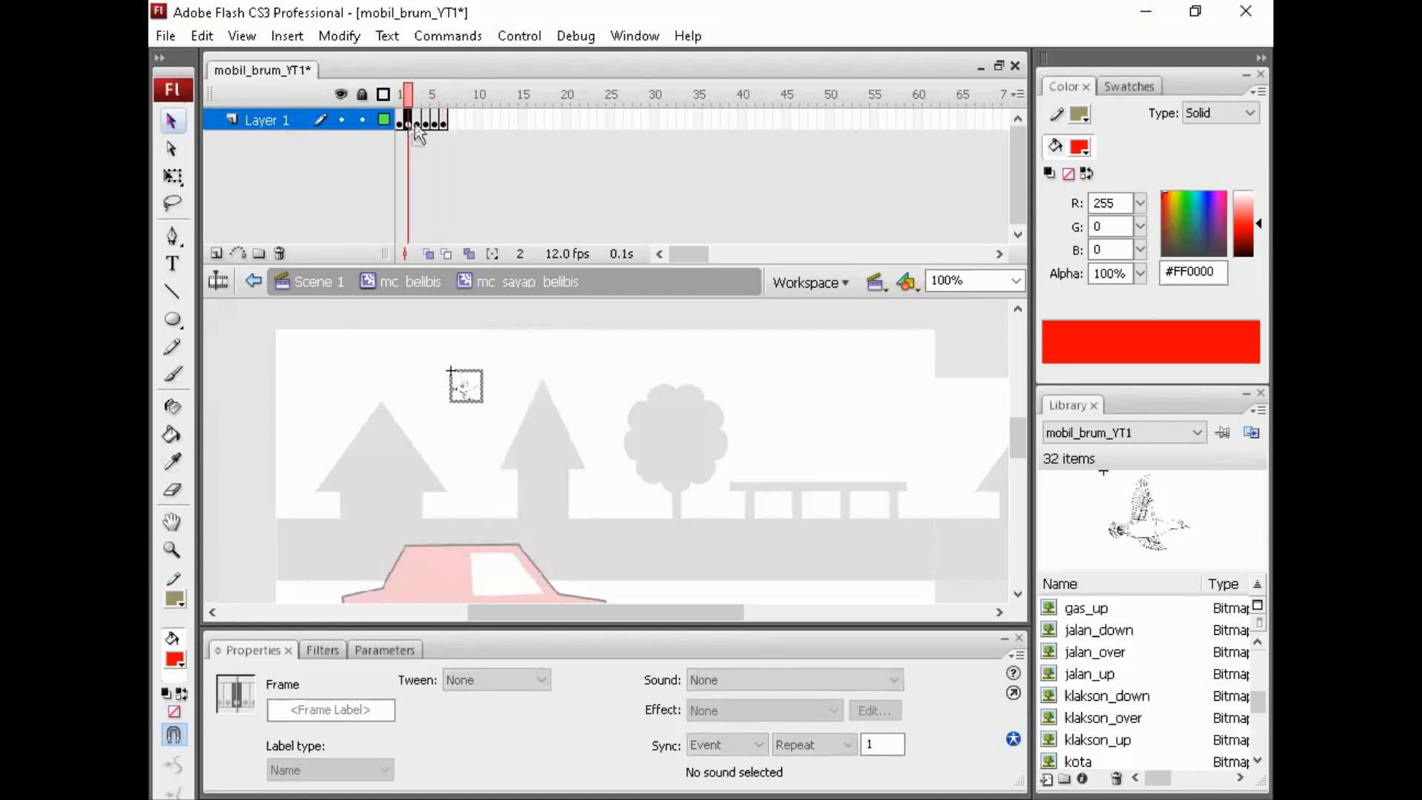
click(417, 125)
click(426, 124)
click(434, 125)
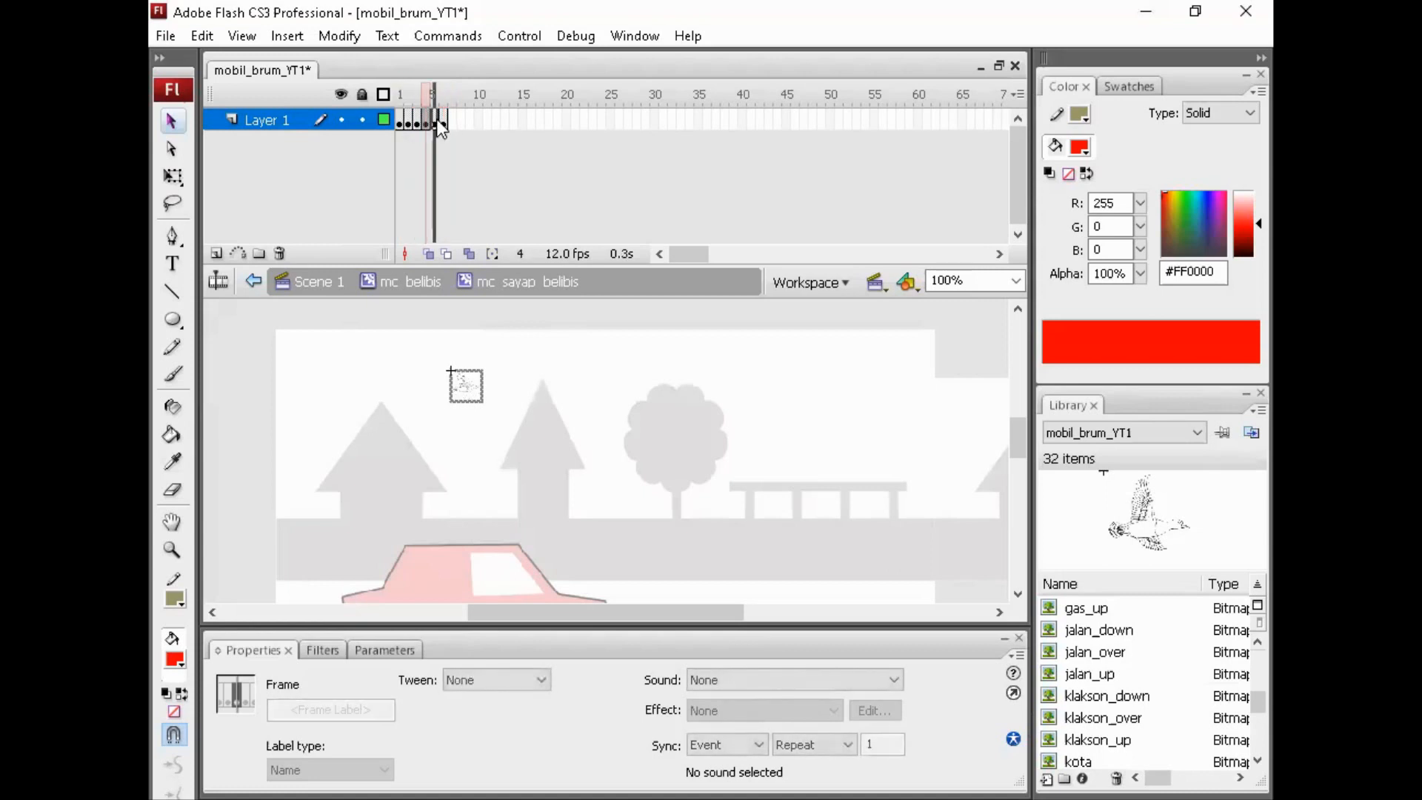
click(444, 124)
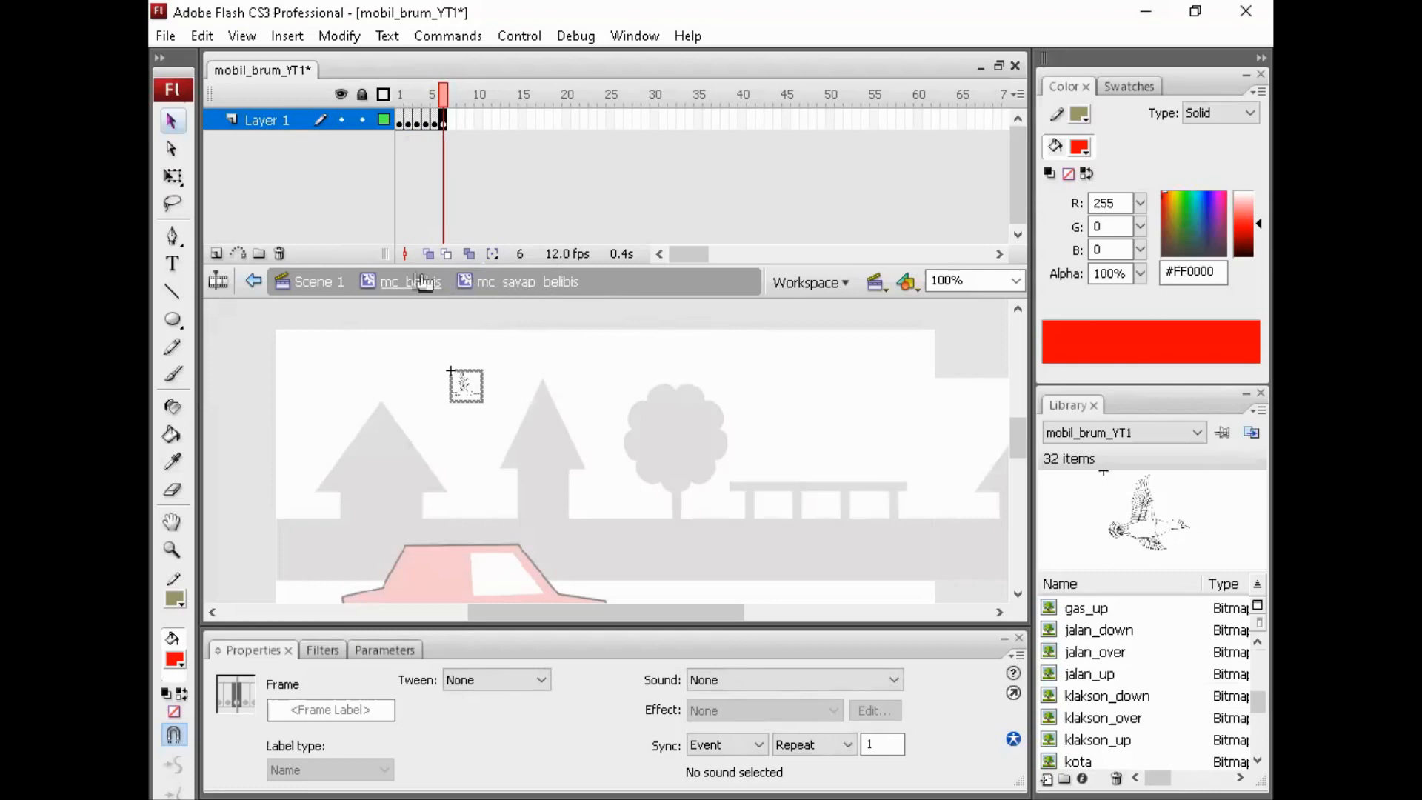
Back in mc_belibis, free-transform the bird instance to about 148 by 127 px and move it to about X -101, Y -27.
click(408, 285)
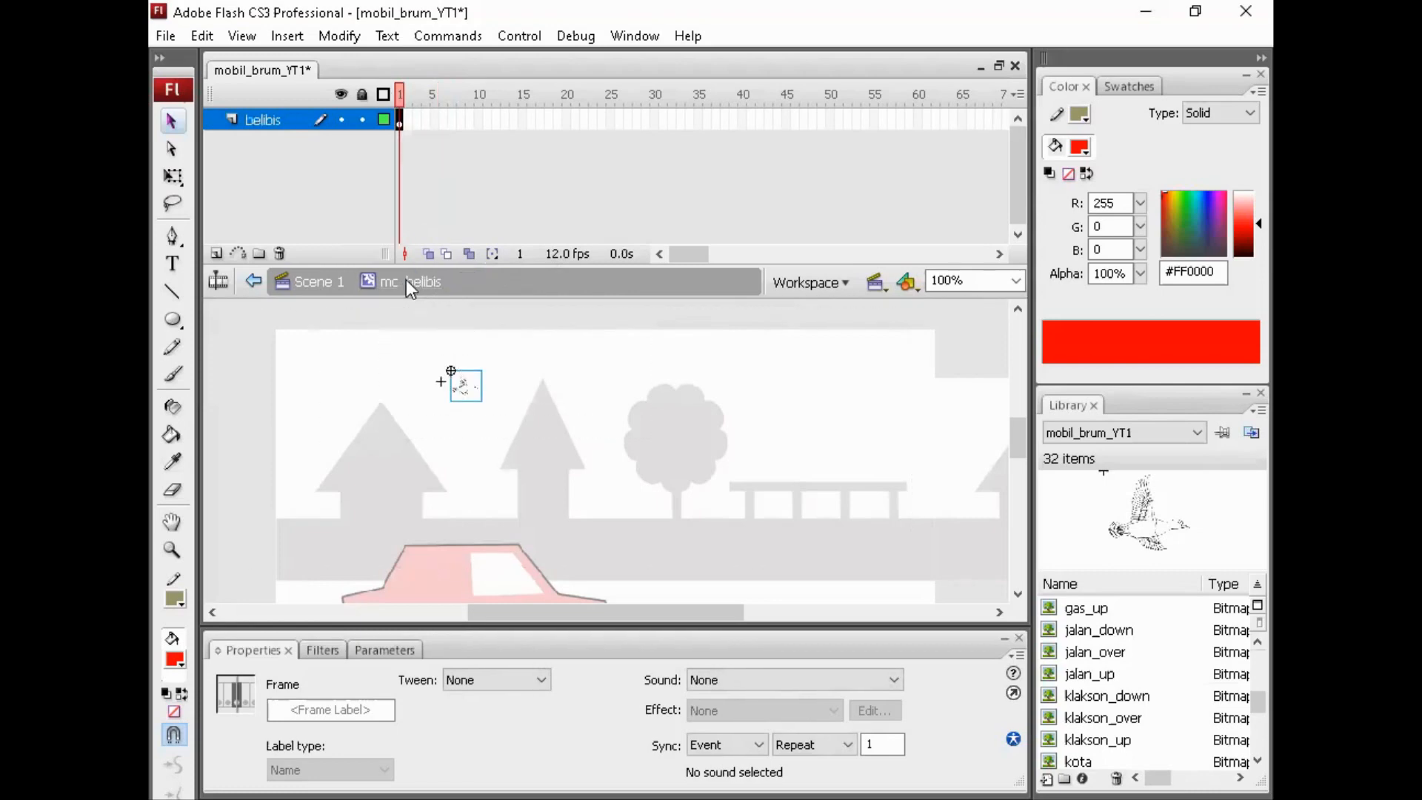
click(475, 391)
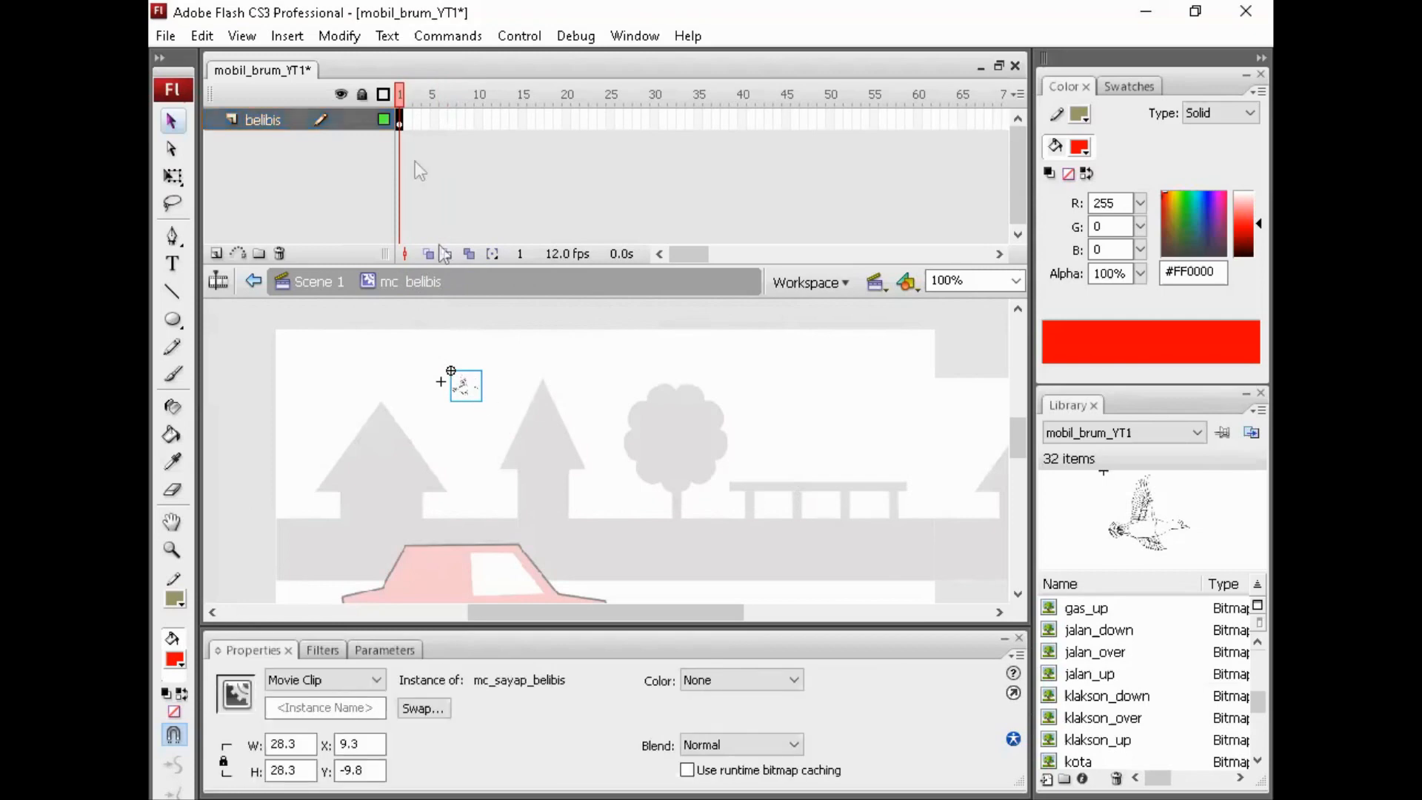
click(326, 35)
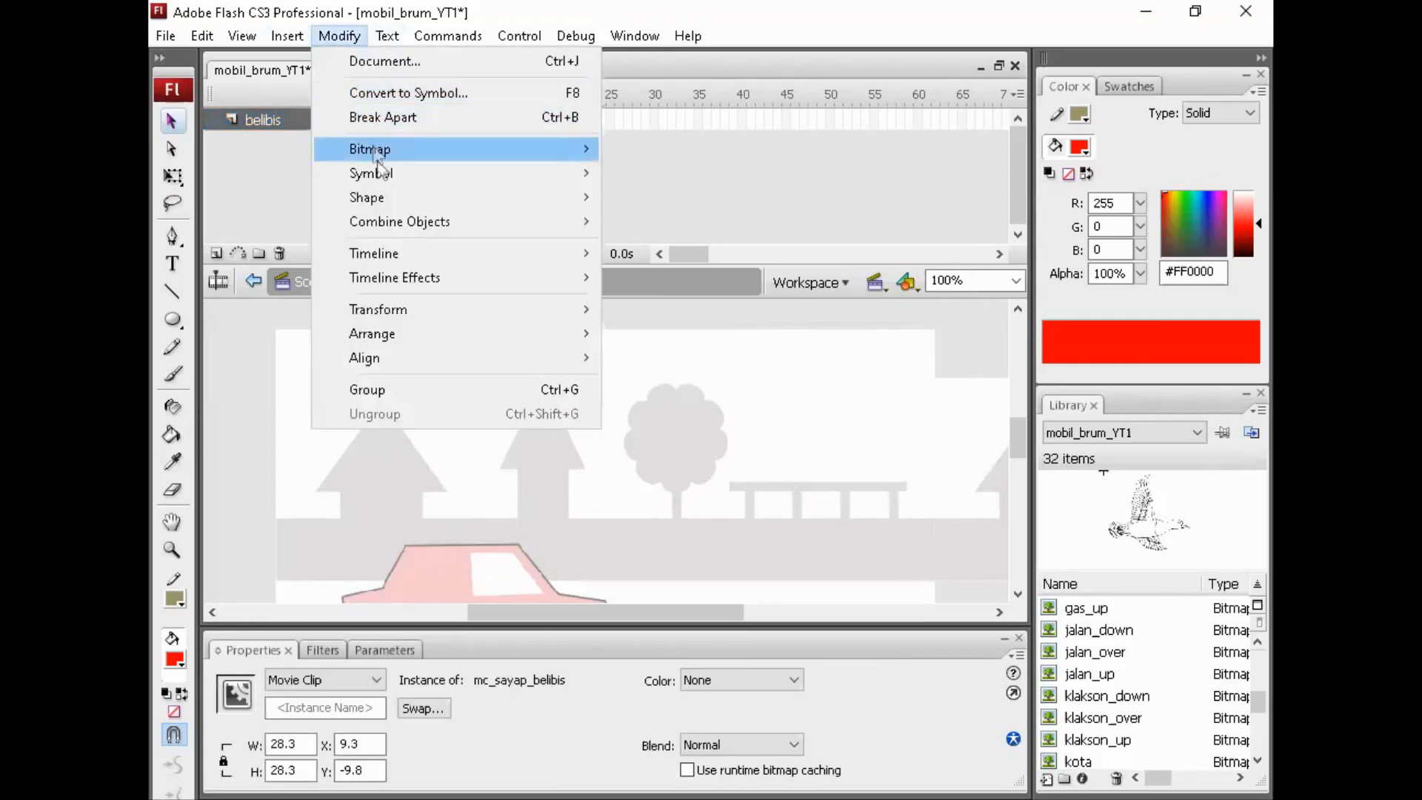
mouse_move(440, 305)
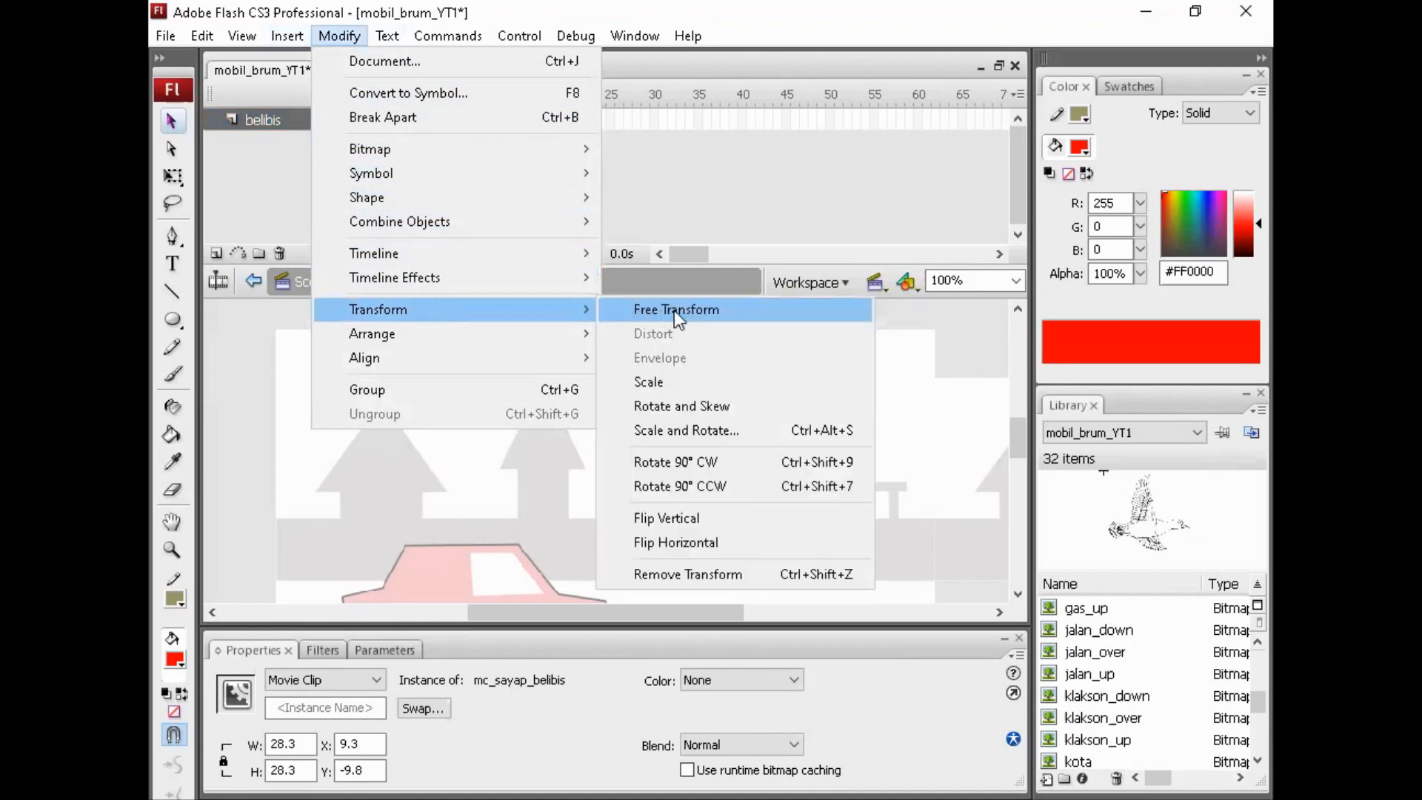
click(674, 310)
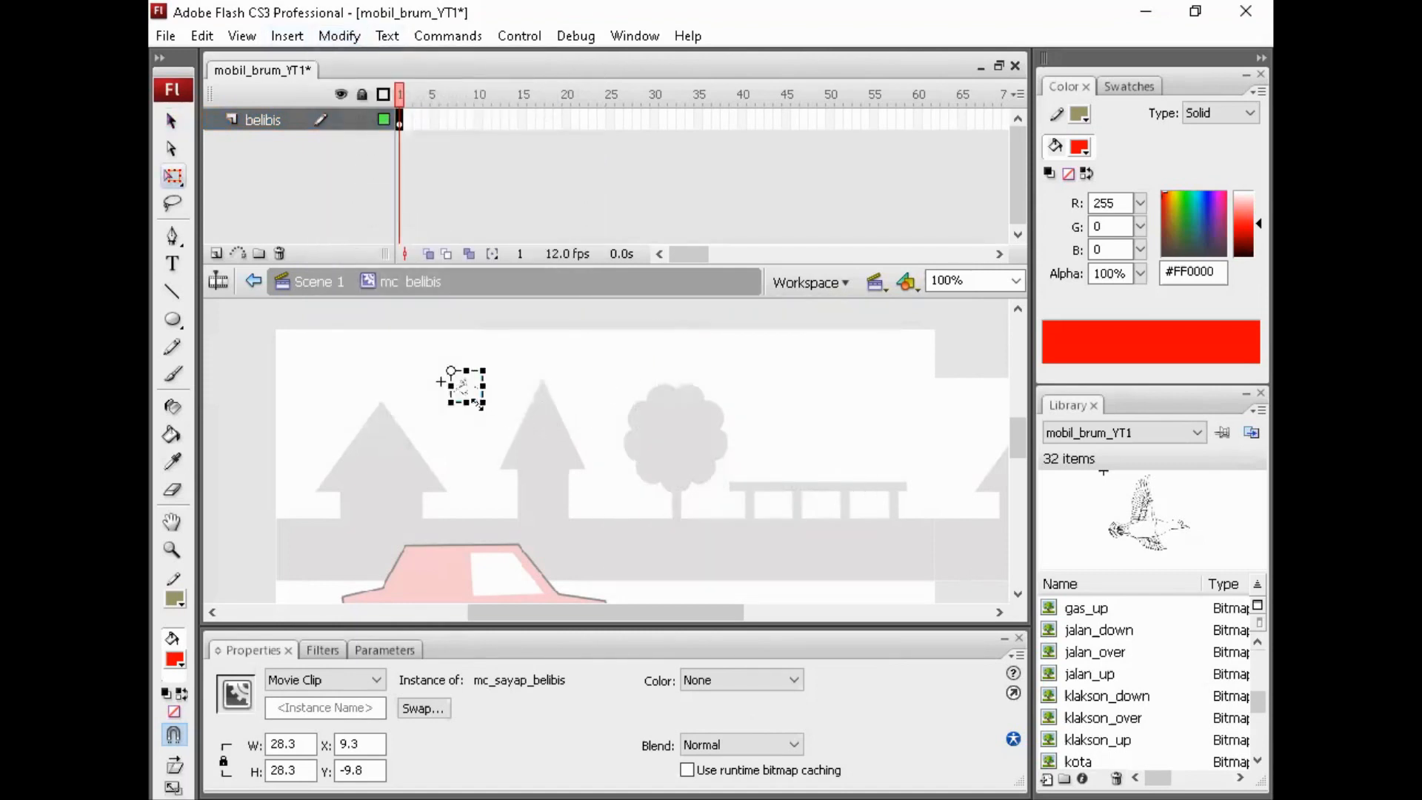
drag(482, 402, 614, 511)
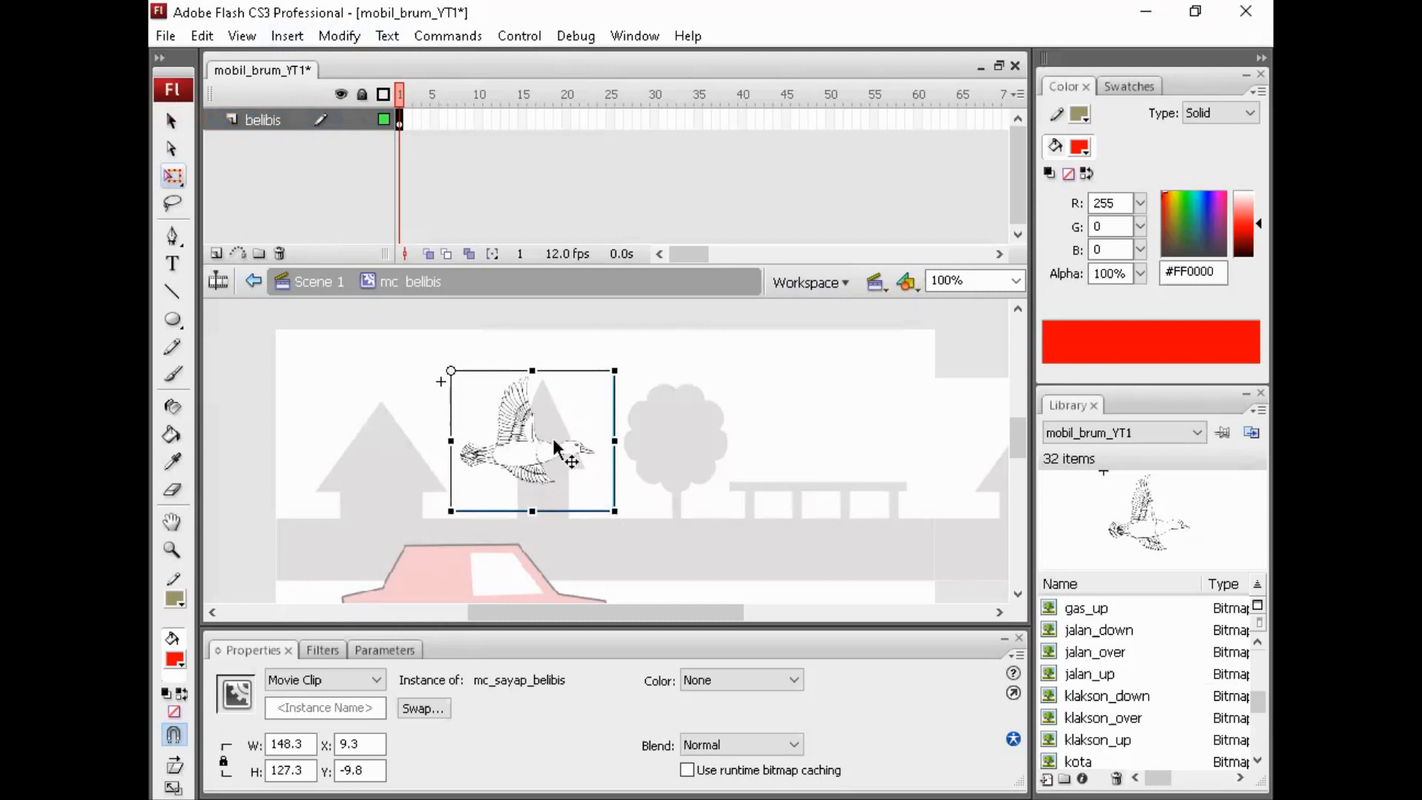
drag(557, 429, 528, 428)
drag(440, 413, 437, 410)
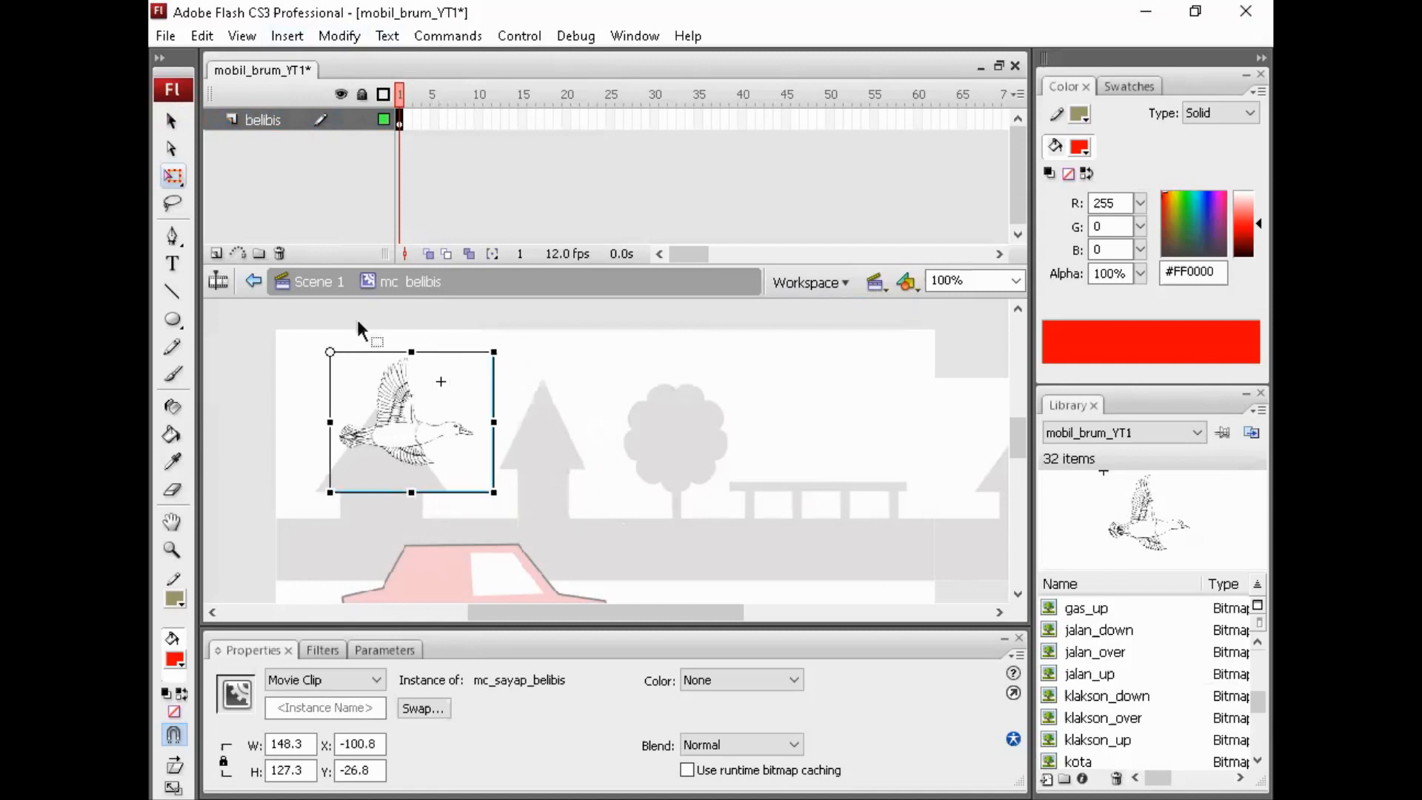
Return to Scene 1, test the movie to check the flapping bird, and close the preview.
click(317, 282)
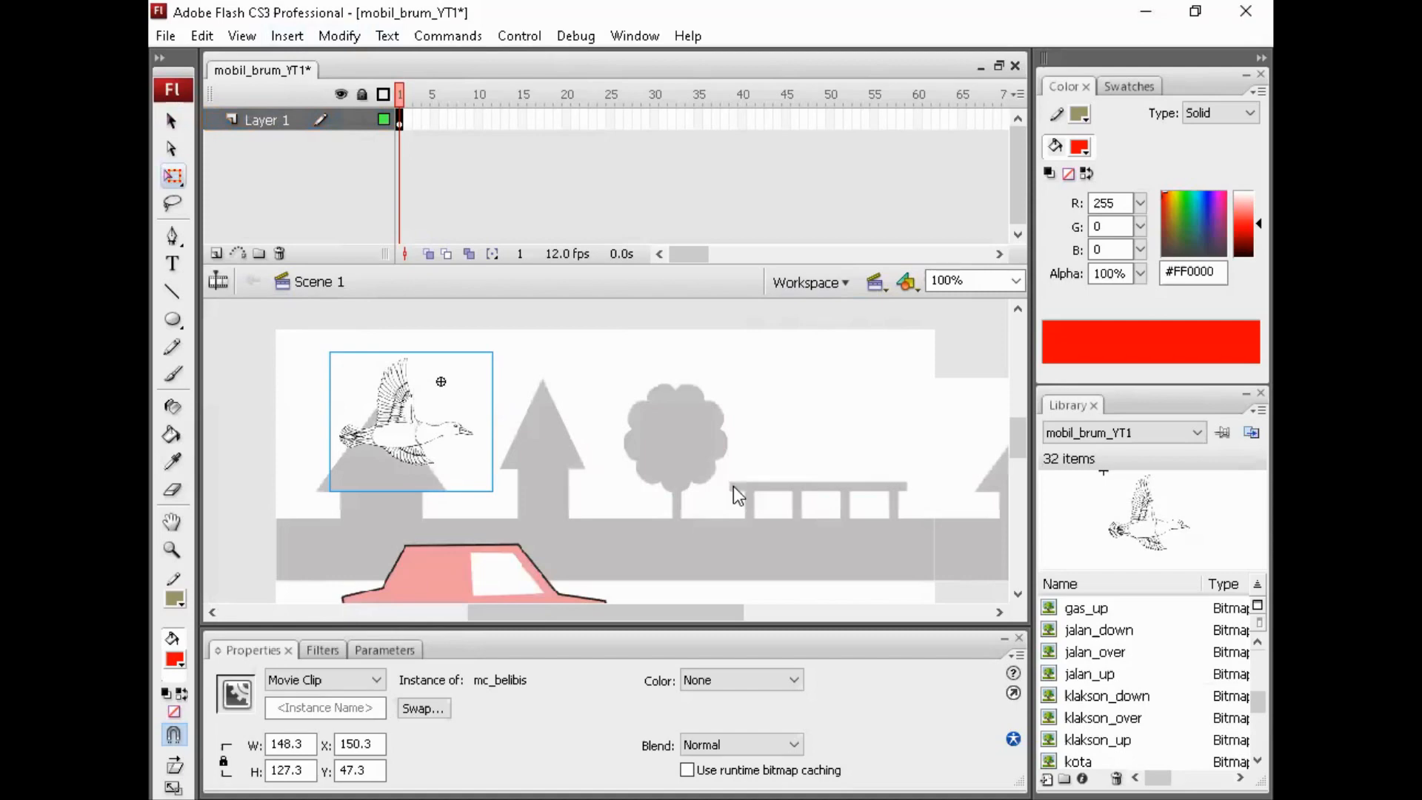
key(ctrl+Return)
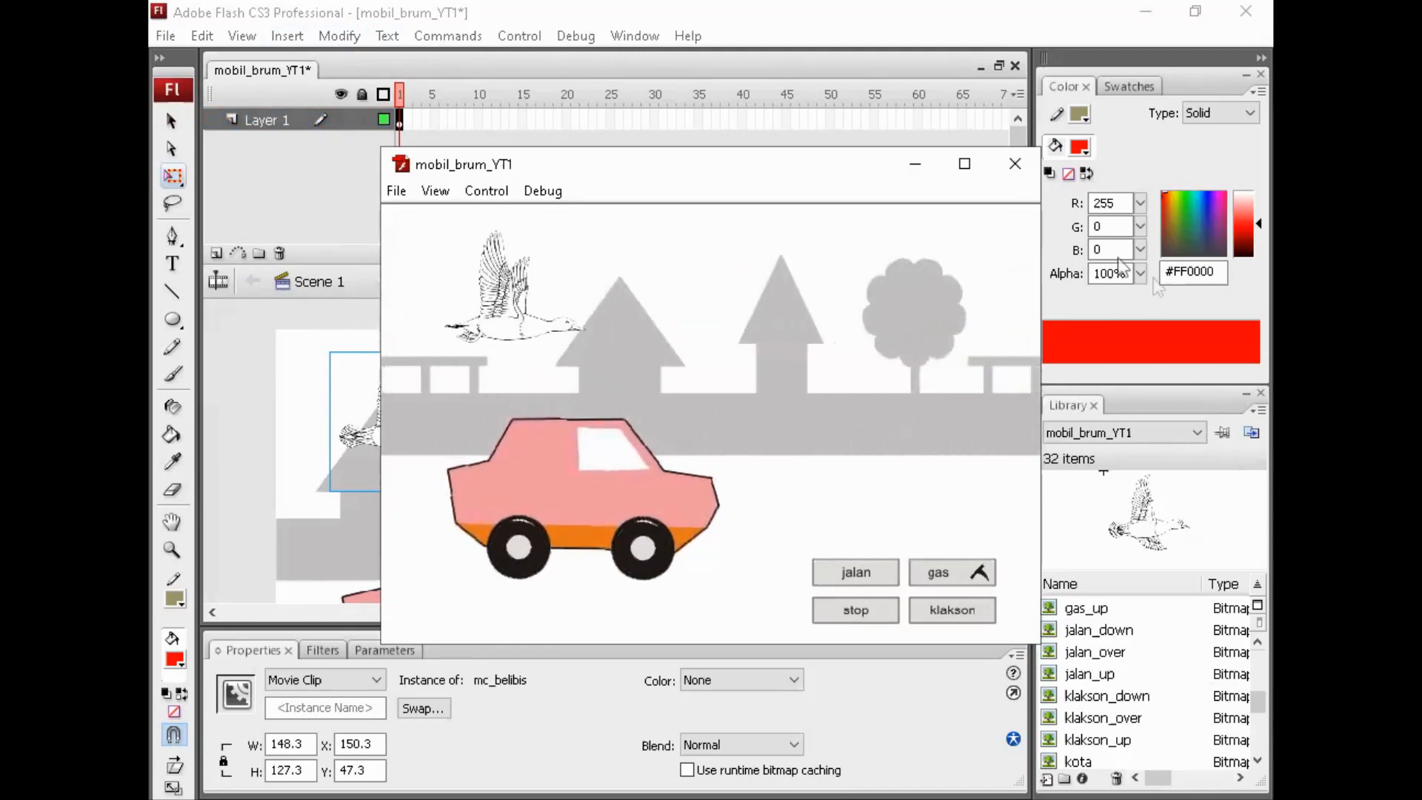
click(1014, 164)
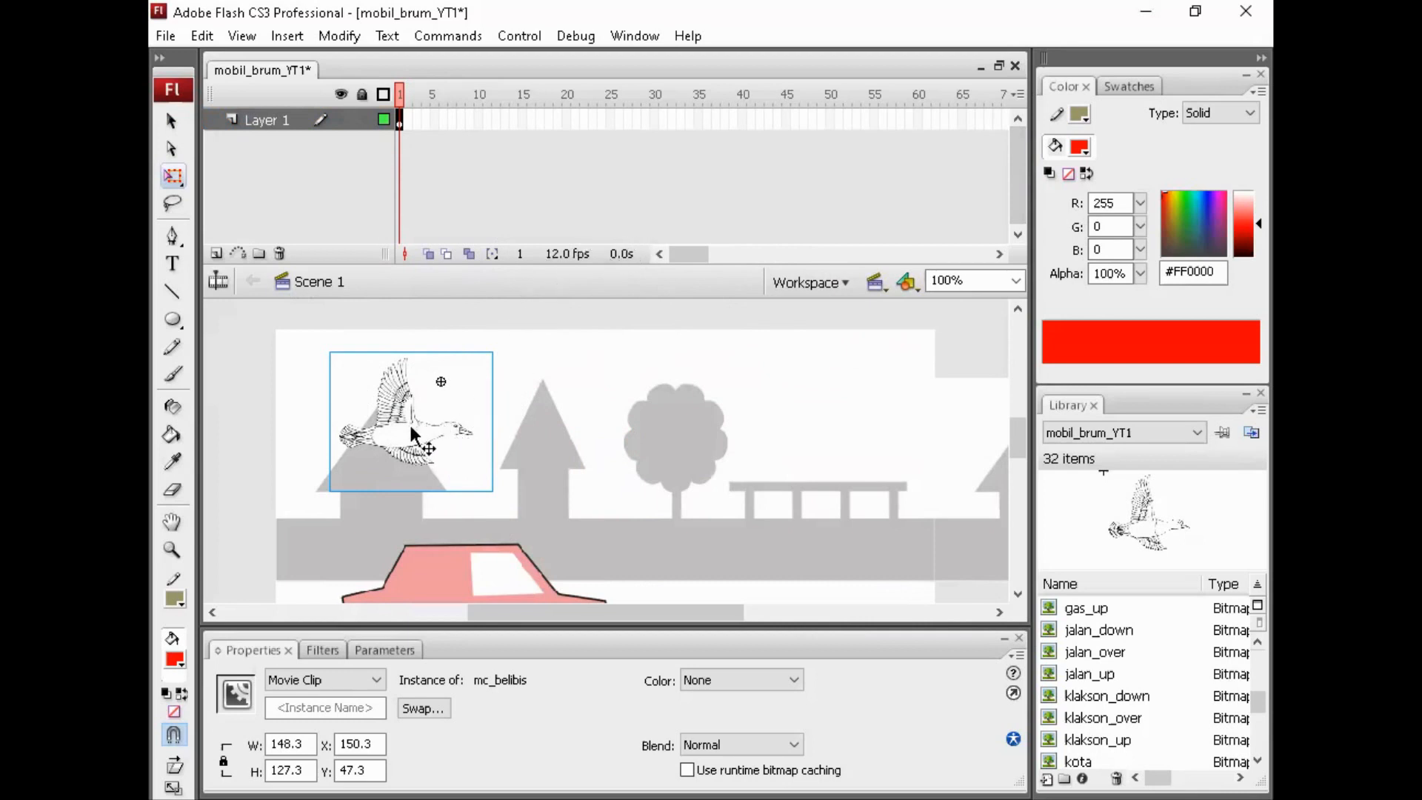
Move the mc_belibis instance off the stage's left edge to about X -54 on frame 1 and insert a keyframe at frame 200.
drag(411, 431, 218, 436)
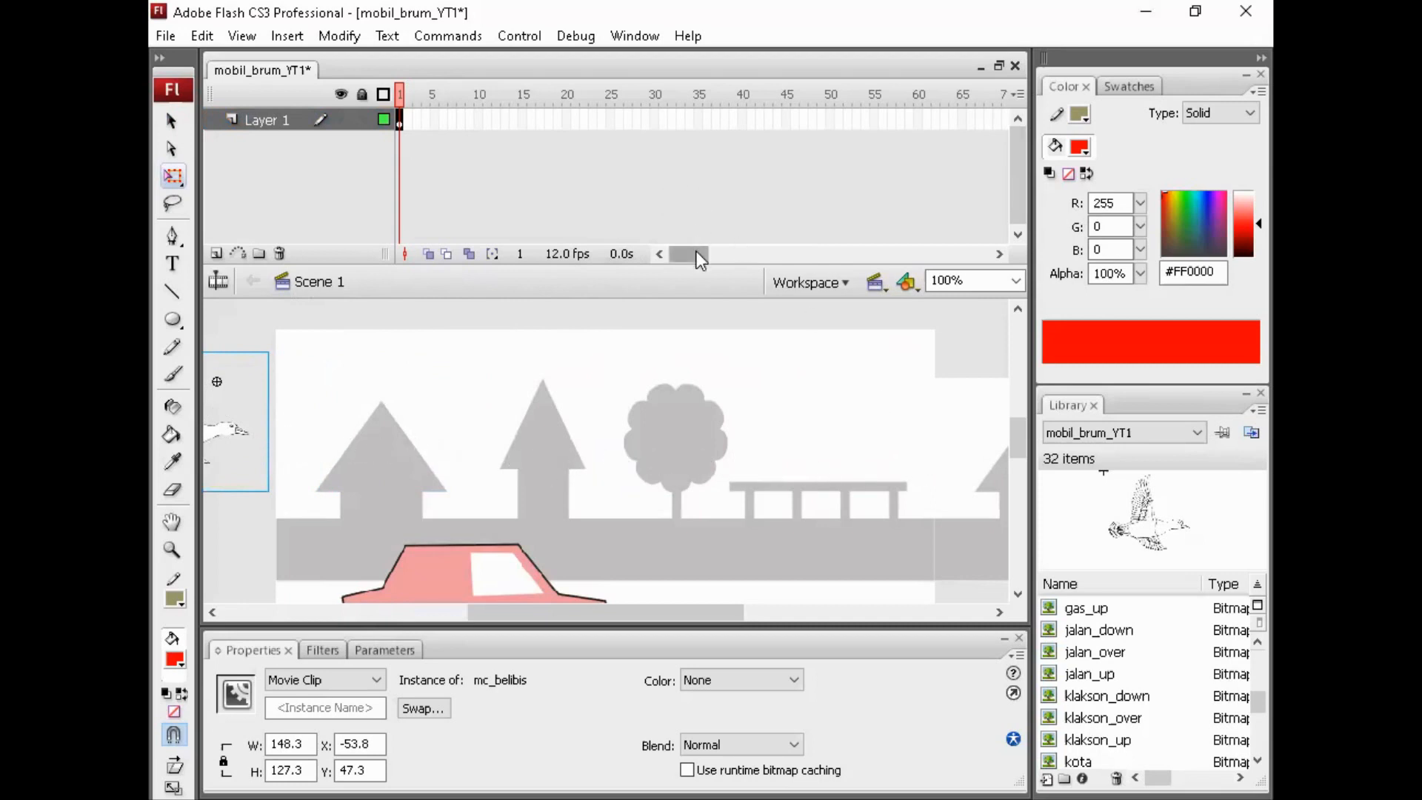
drag(696, 251, 779, 255)
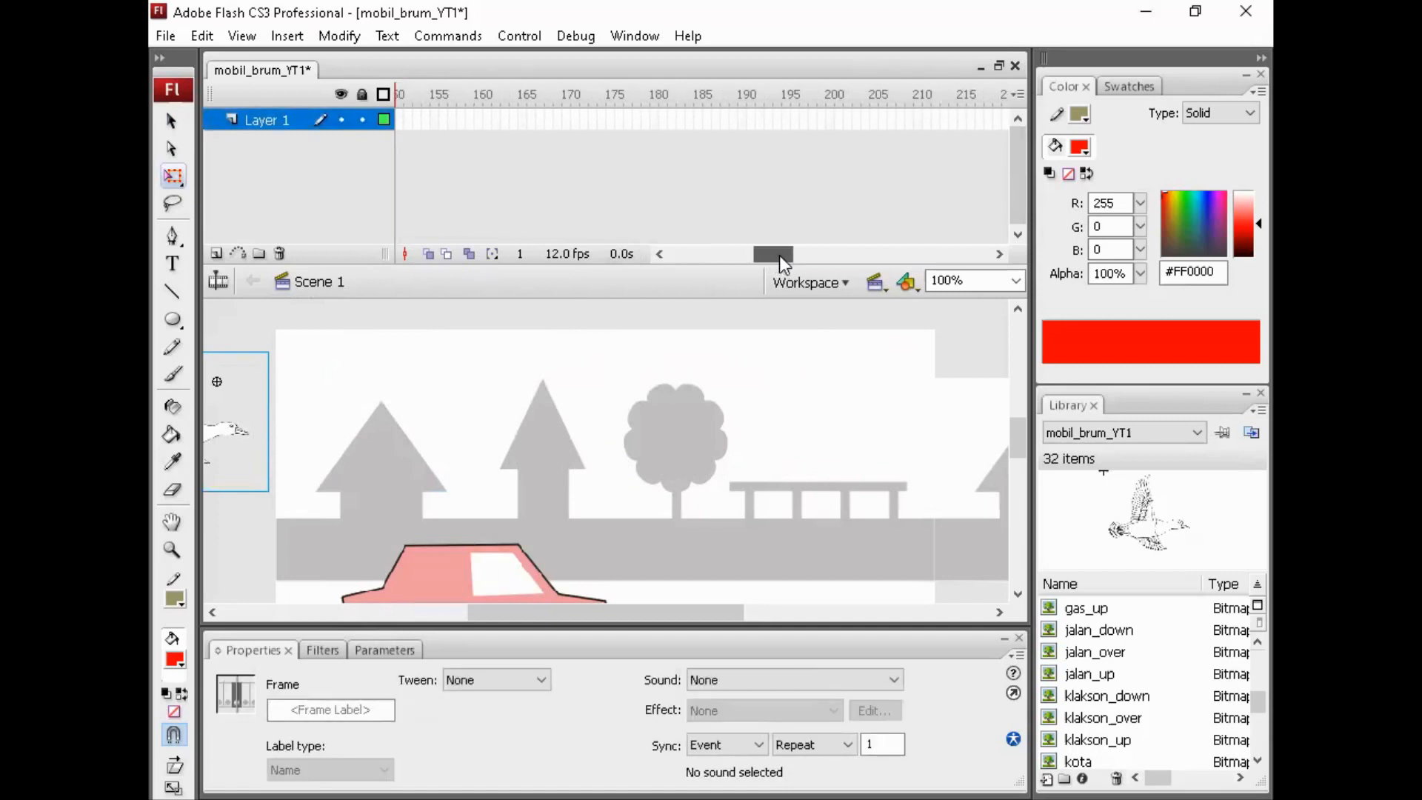
click(830, 120)
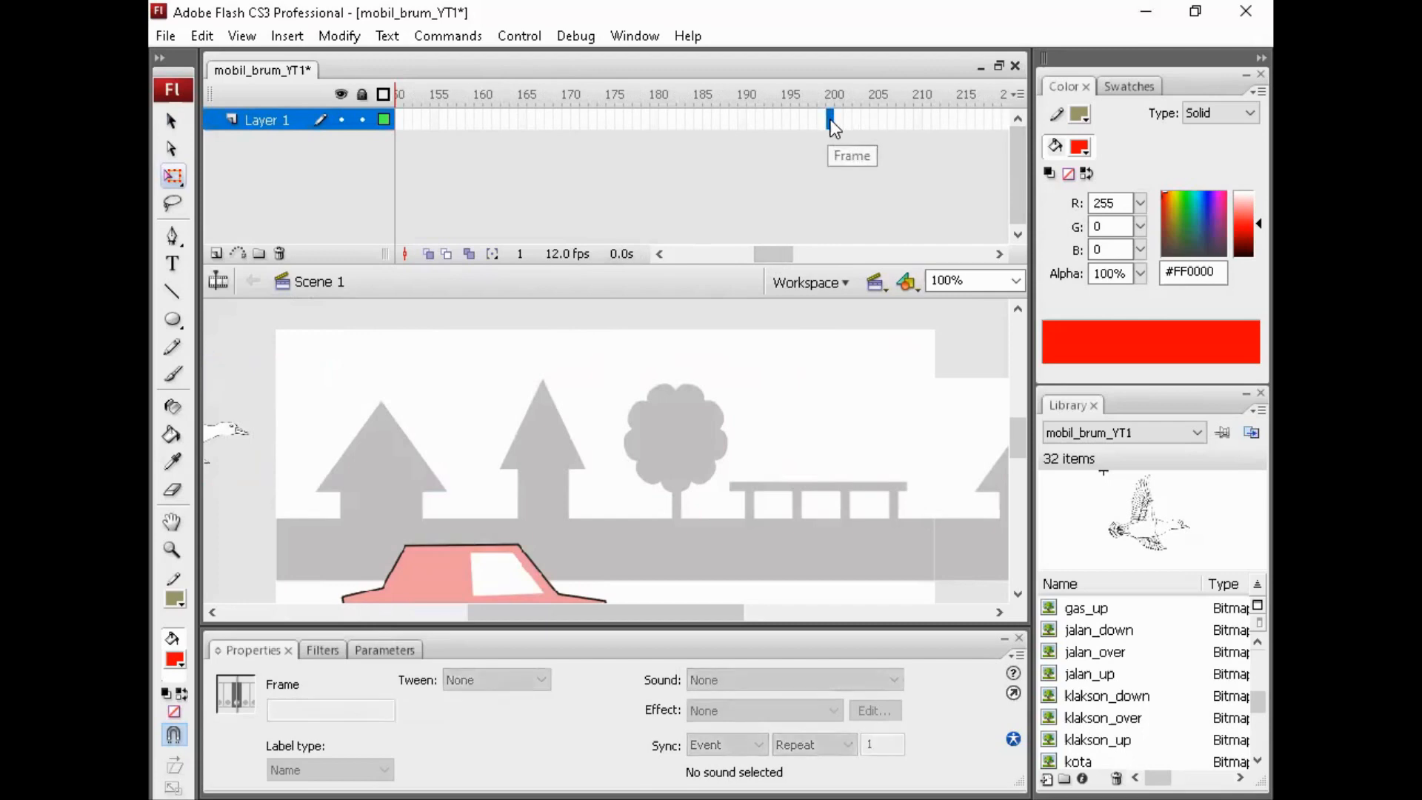
right_click(830, 119)
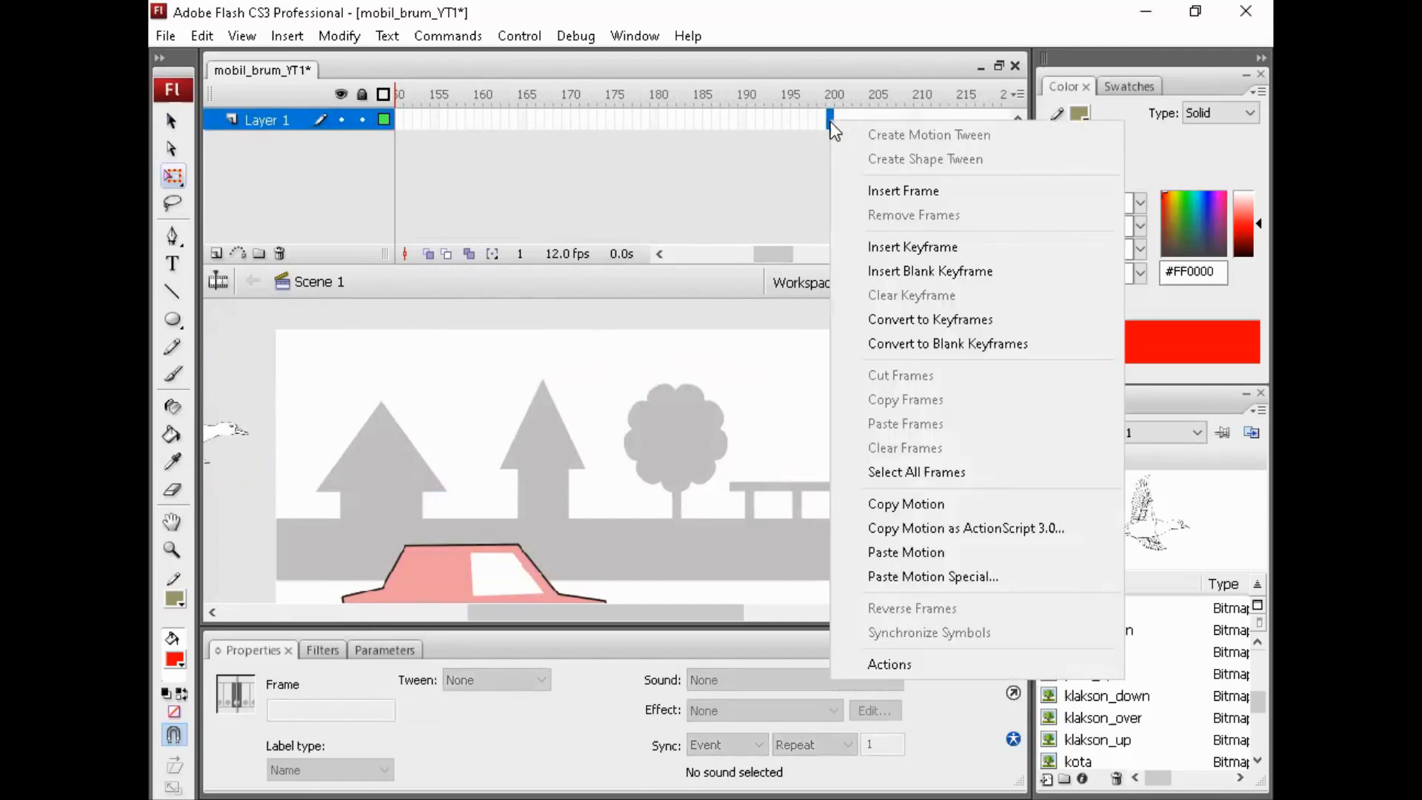
click(922, 248)
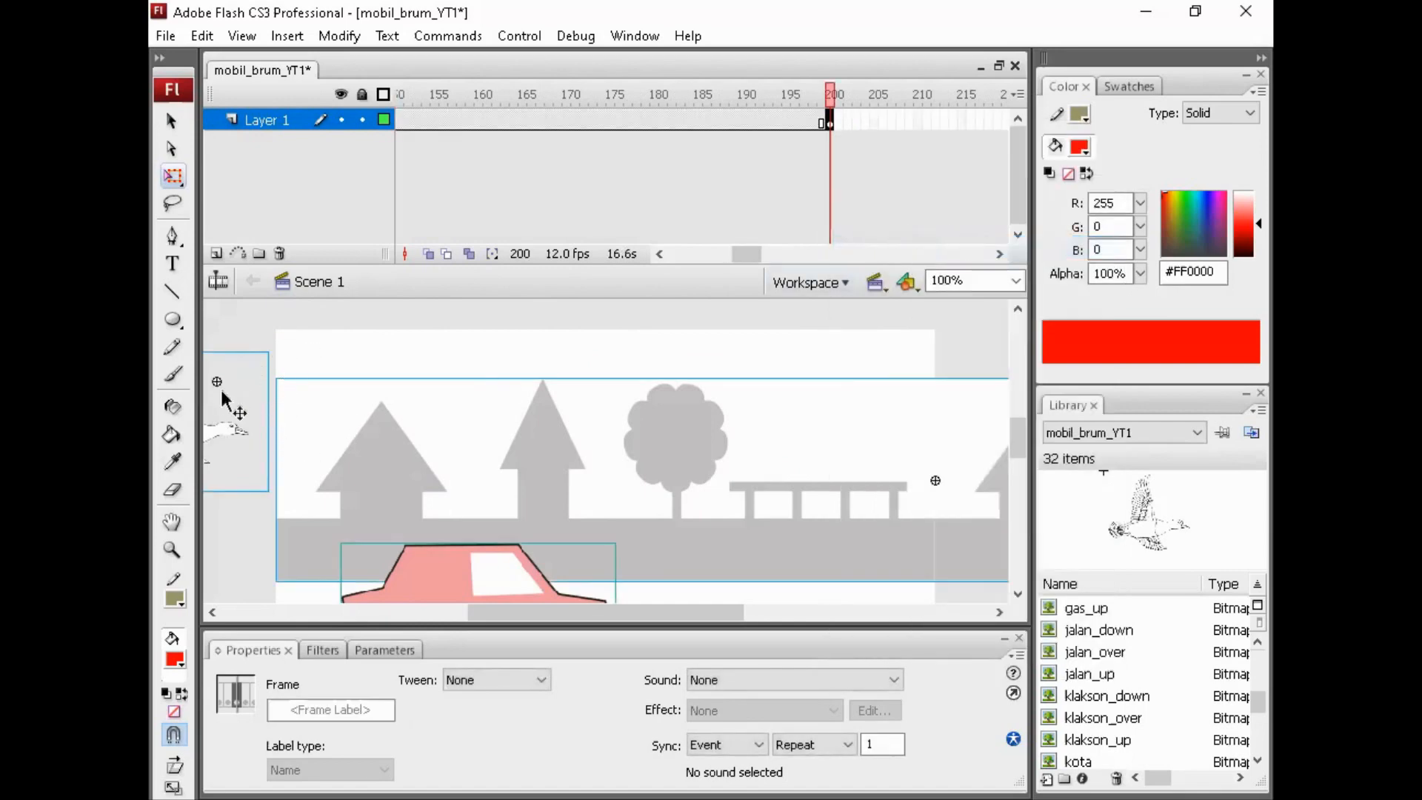
On frame 200, move only the mc_belibis instance across the stage to about X 524, Y 47, and go to frame 187 of Layer 1.
click(254, 340)
click(219, 406)
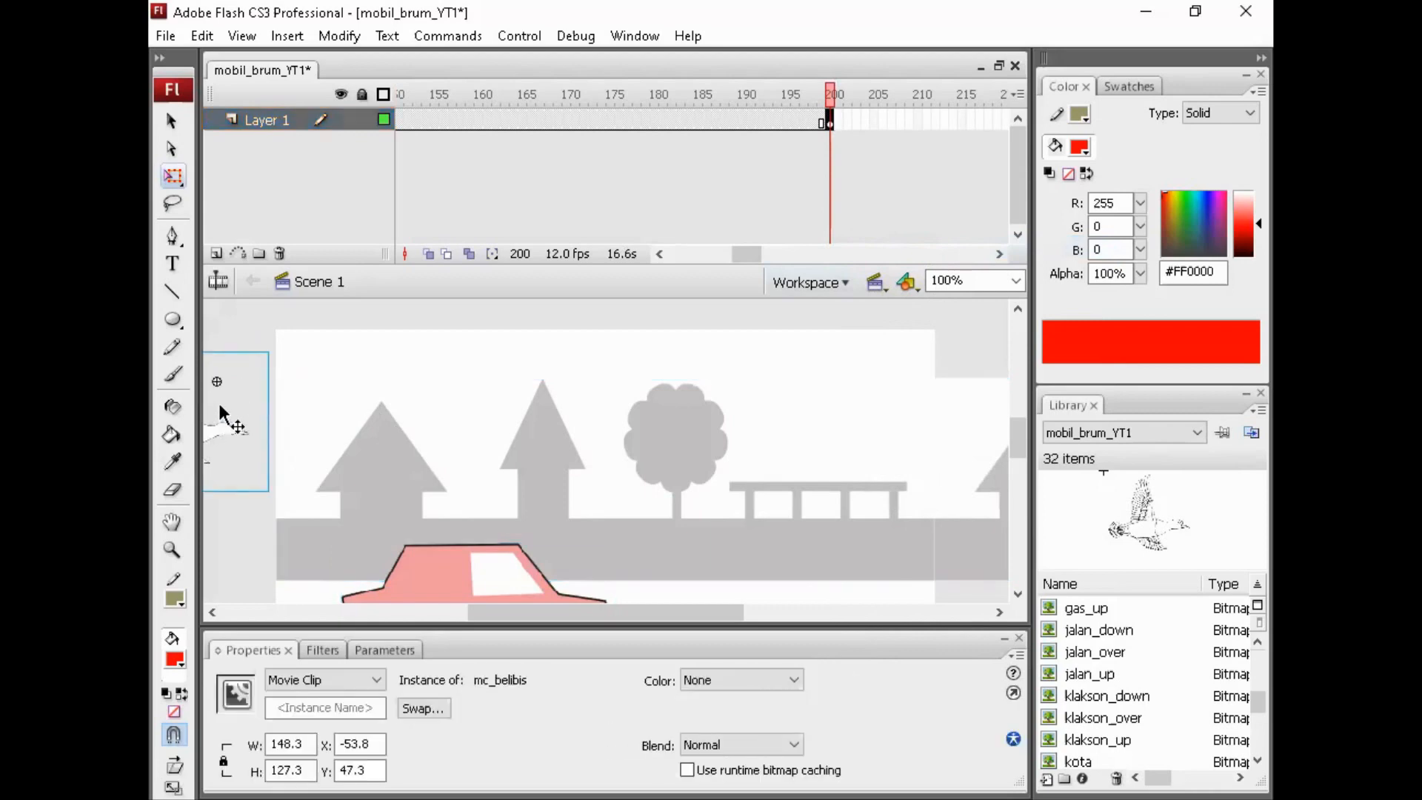
drag(223, 410, 853, 415)
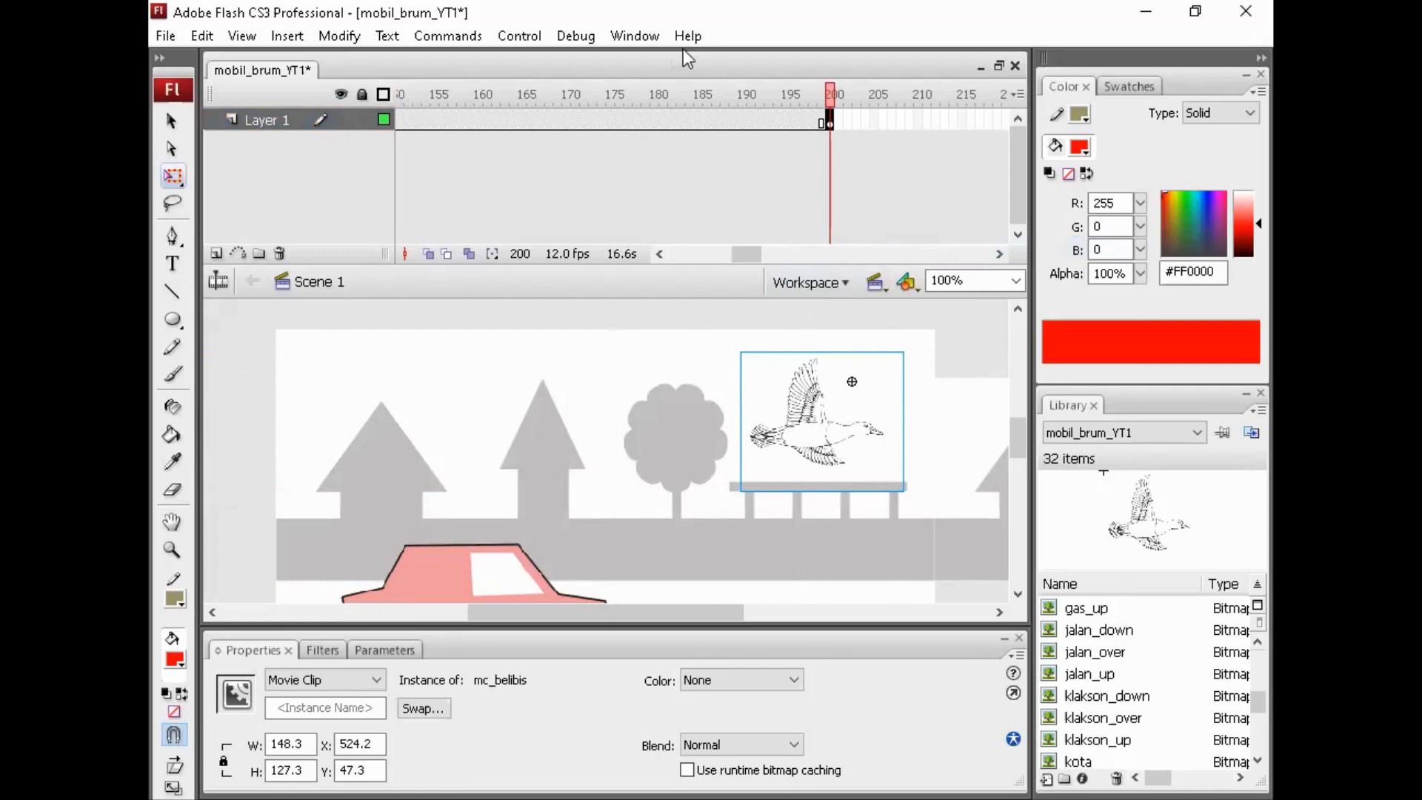
click(720, 120)
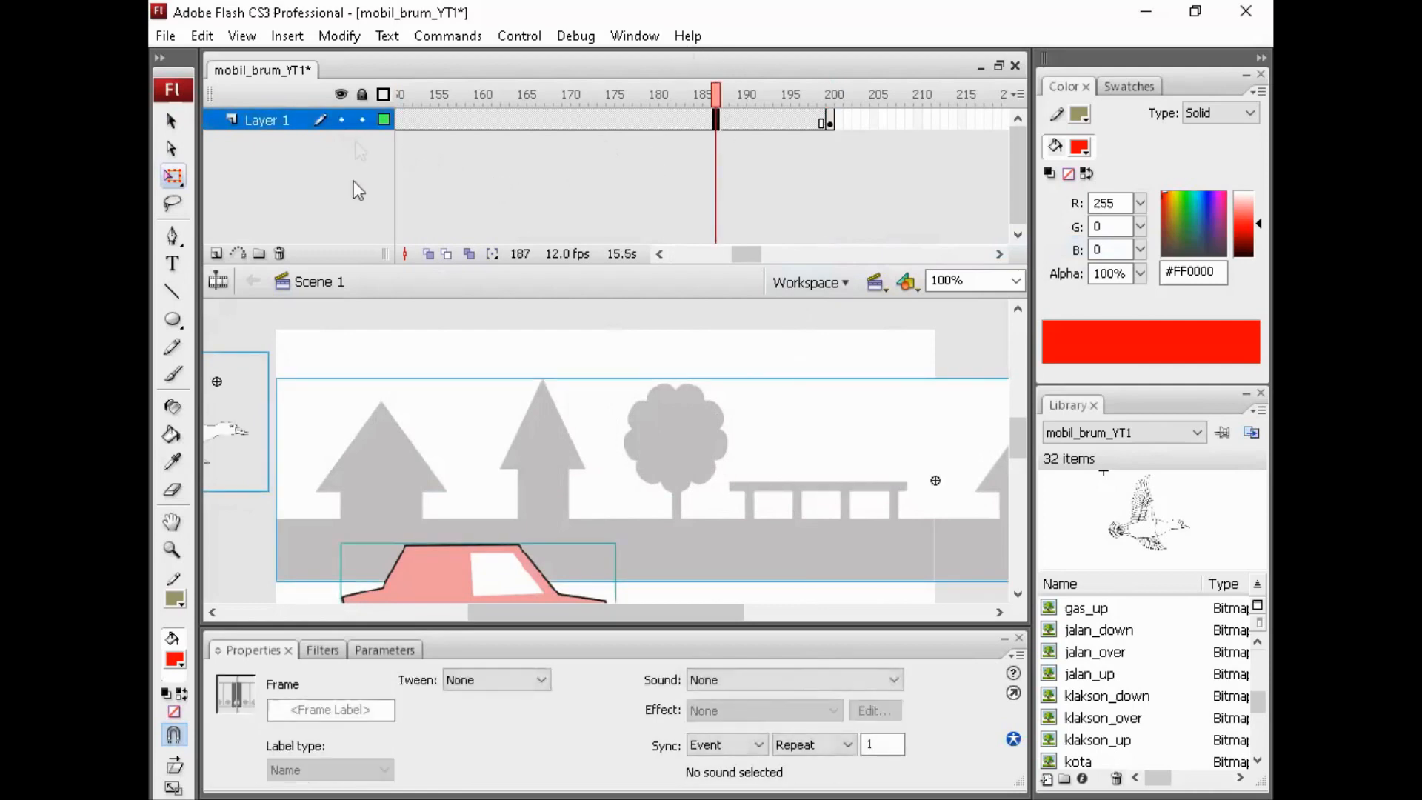
Show the rulers and add a horizontal guide at the top edge of the belibis bird, at about Y 20.
click(242, 36)
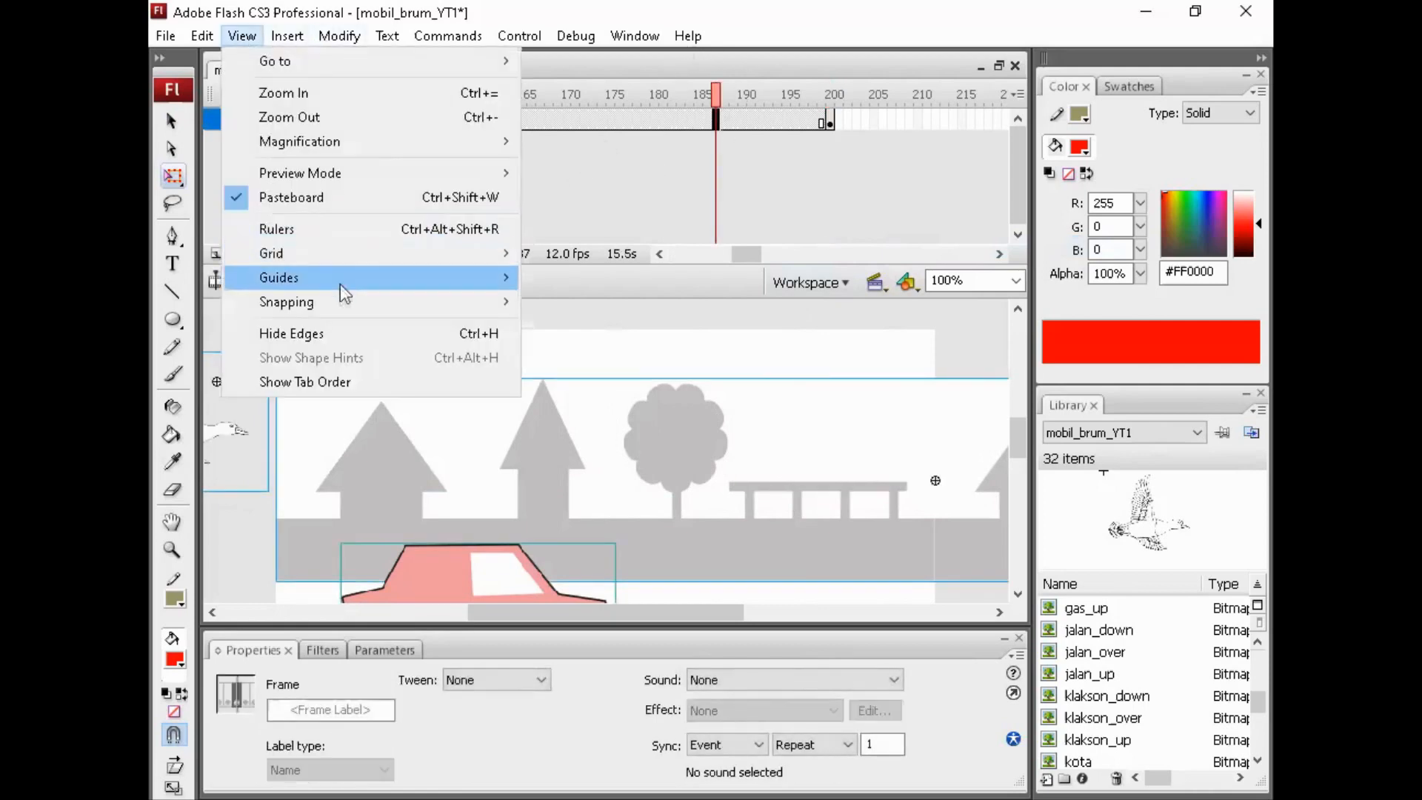
click(388, 231)
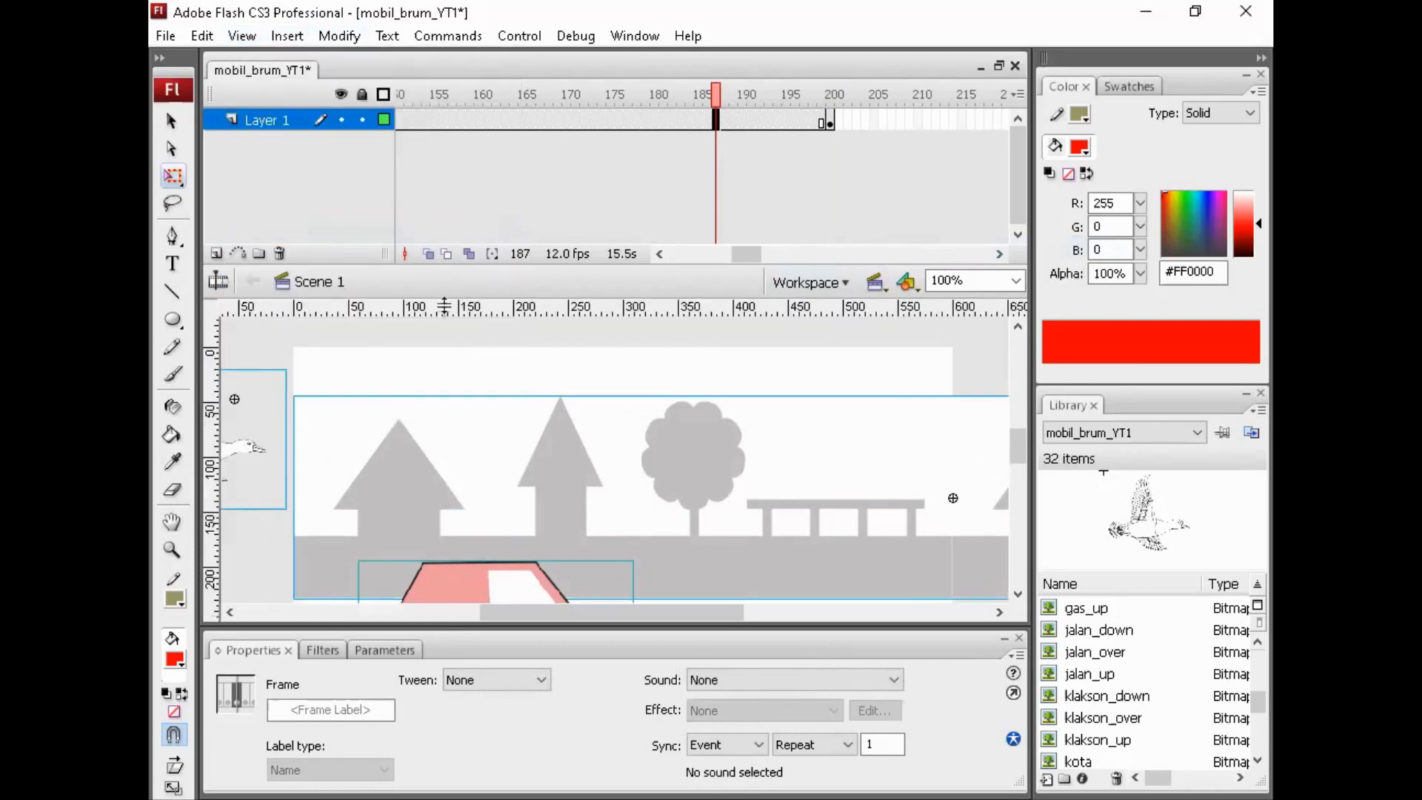
drag(431, 310, 335, 367)
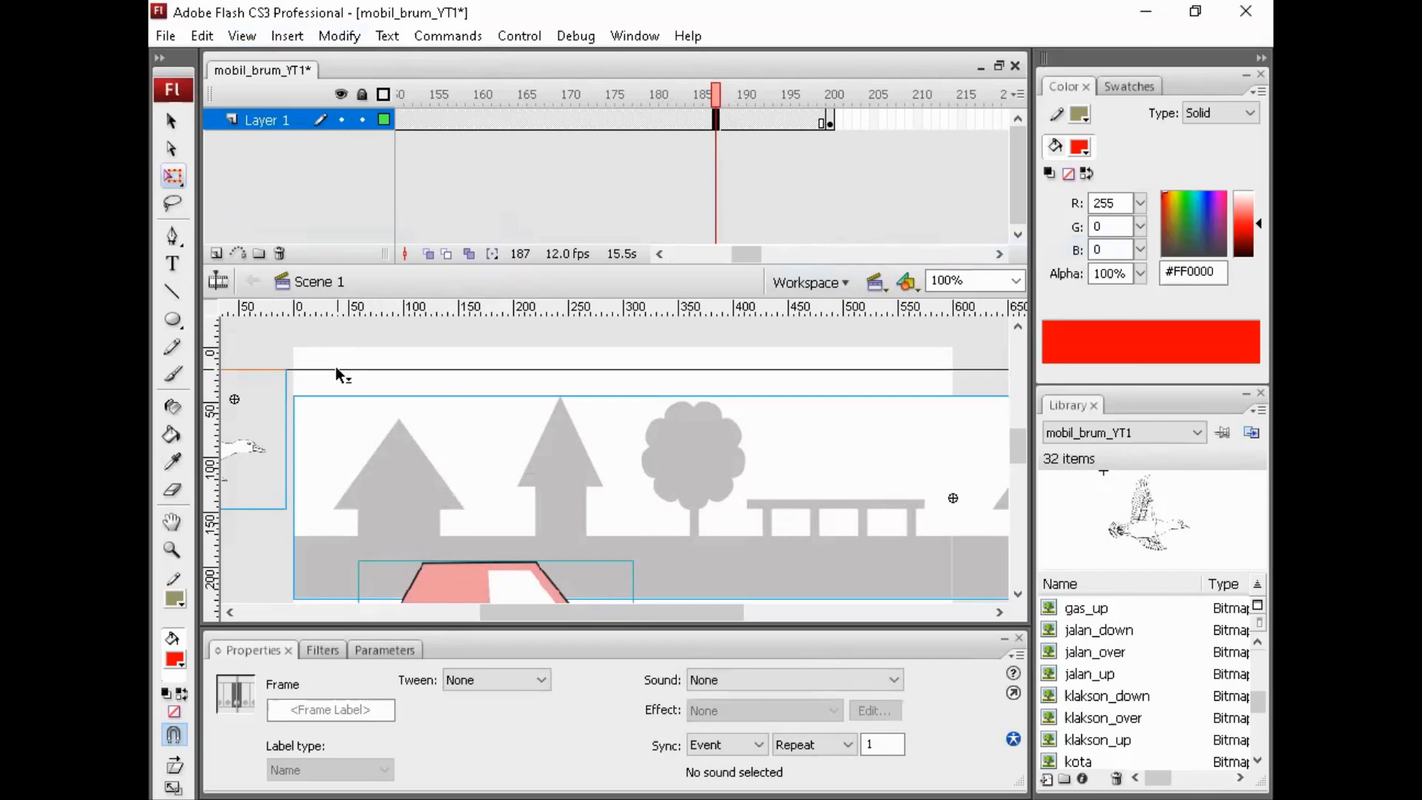
On frame 200, move only the mc_belibis instance past the stage's right edge to about X 718, Y 47.
click(827, 120)
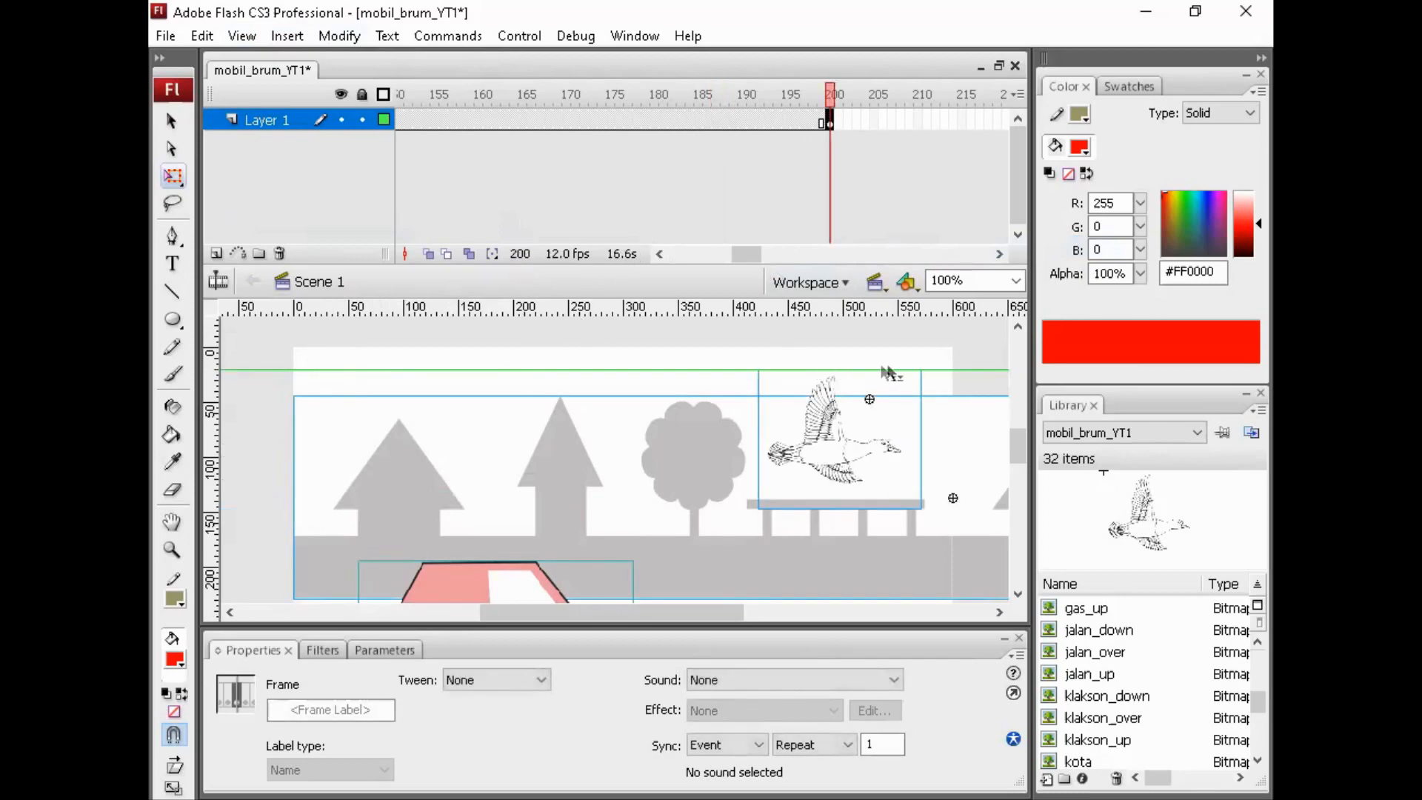
click(998, 612)
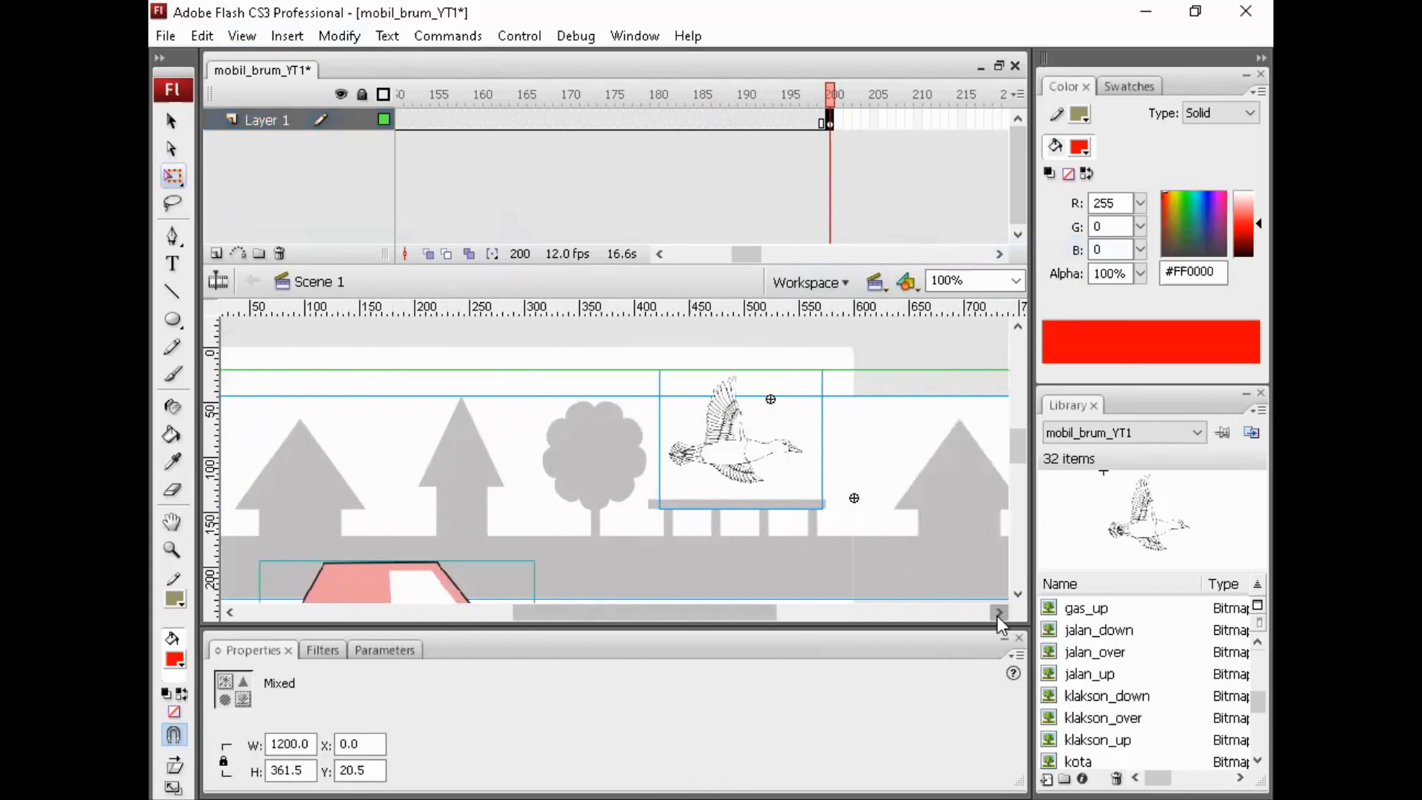
click(997, 613)
click(805, 338)
click(647, 416)
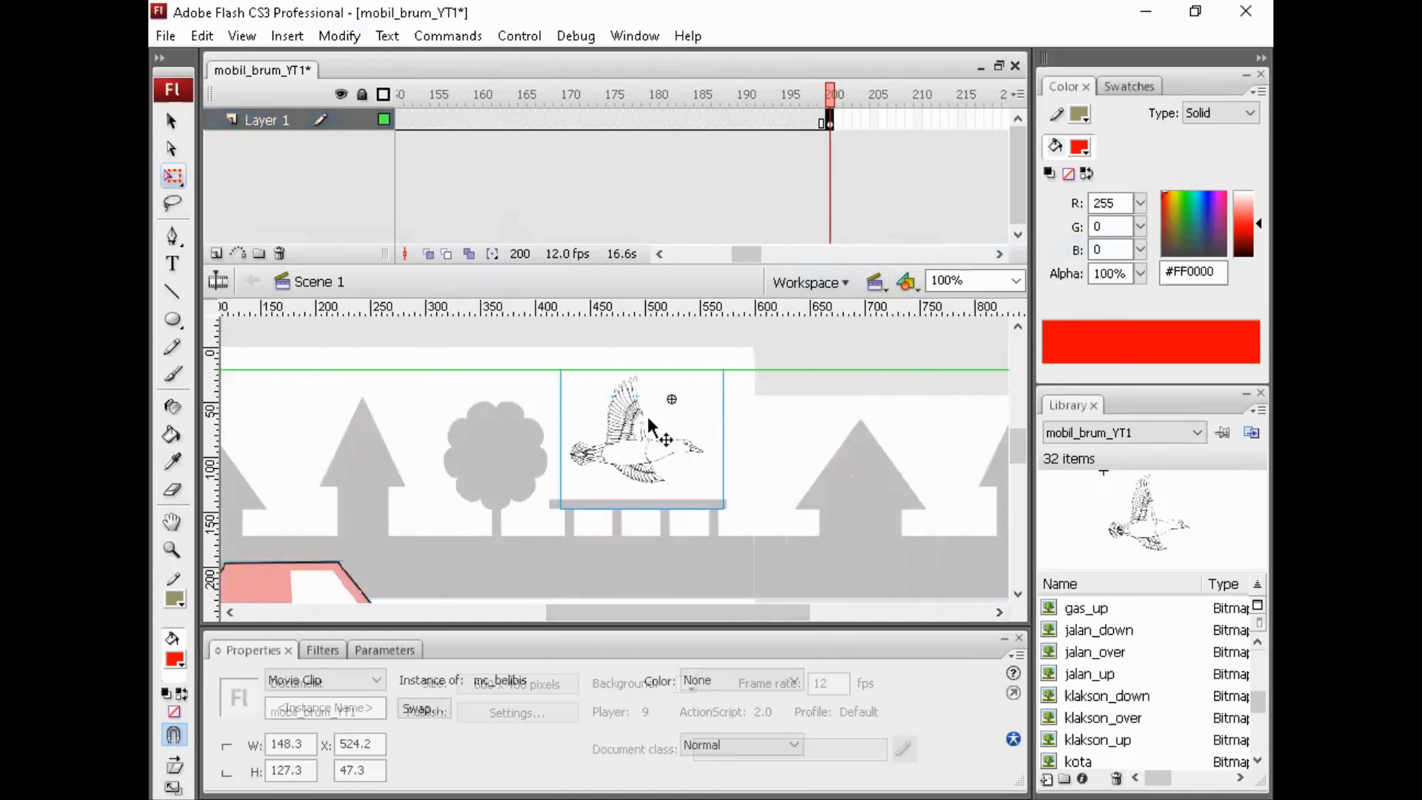
drag(625, 428, 838, 428)
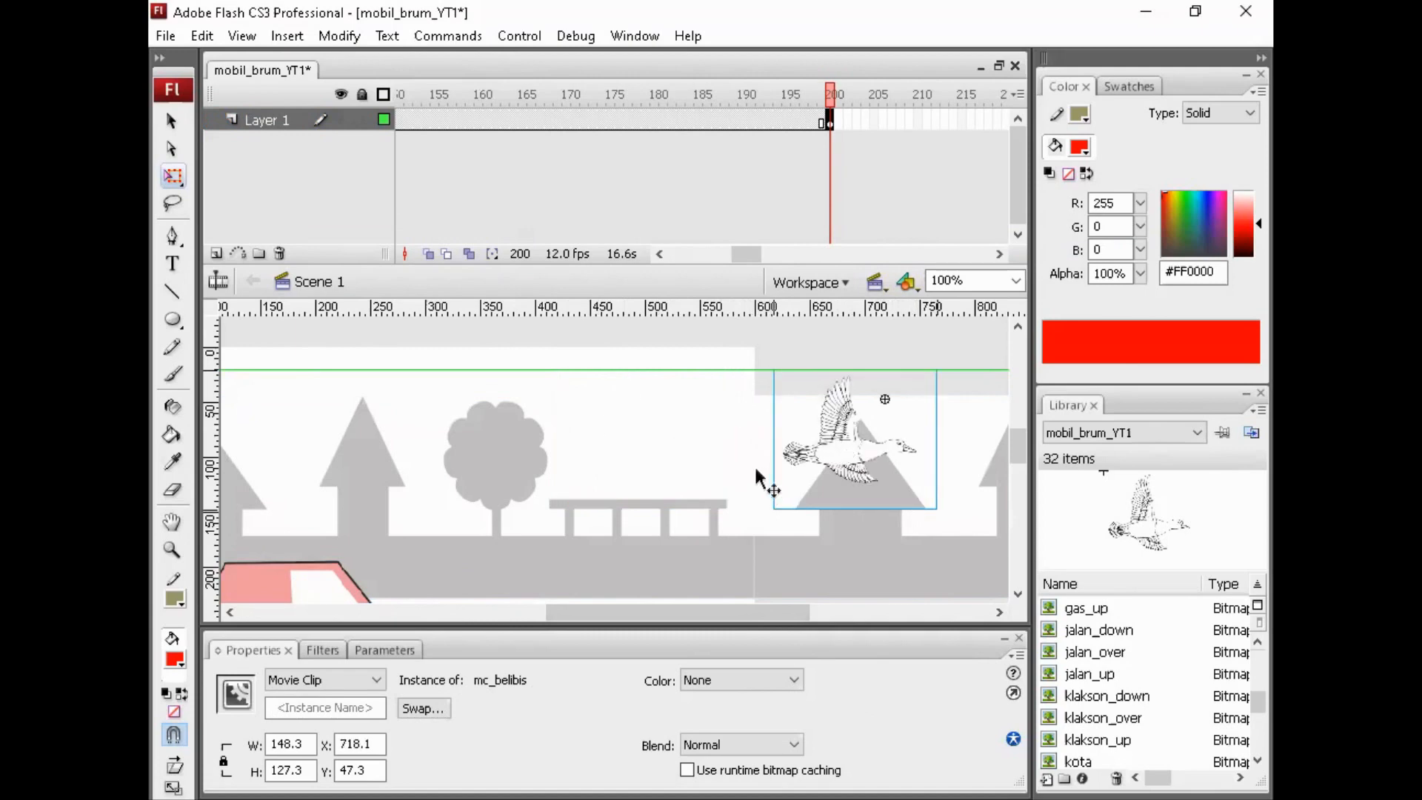
Create a motion tween between Layer 1's keyframes, scrub it to frame 156, test the movie, and close the preview.
click(593, 121)
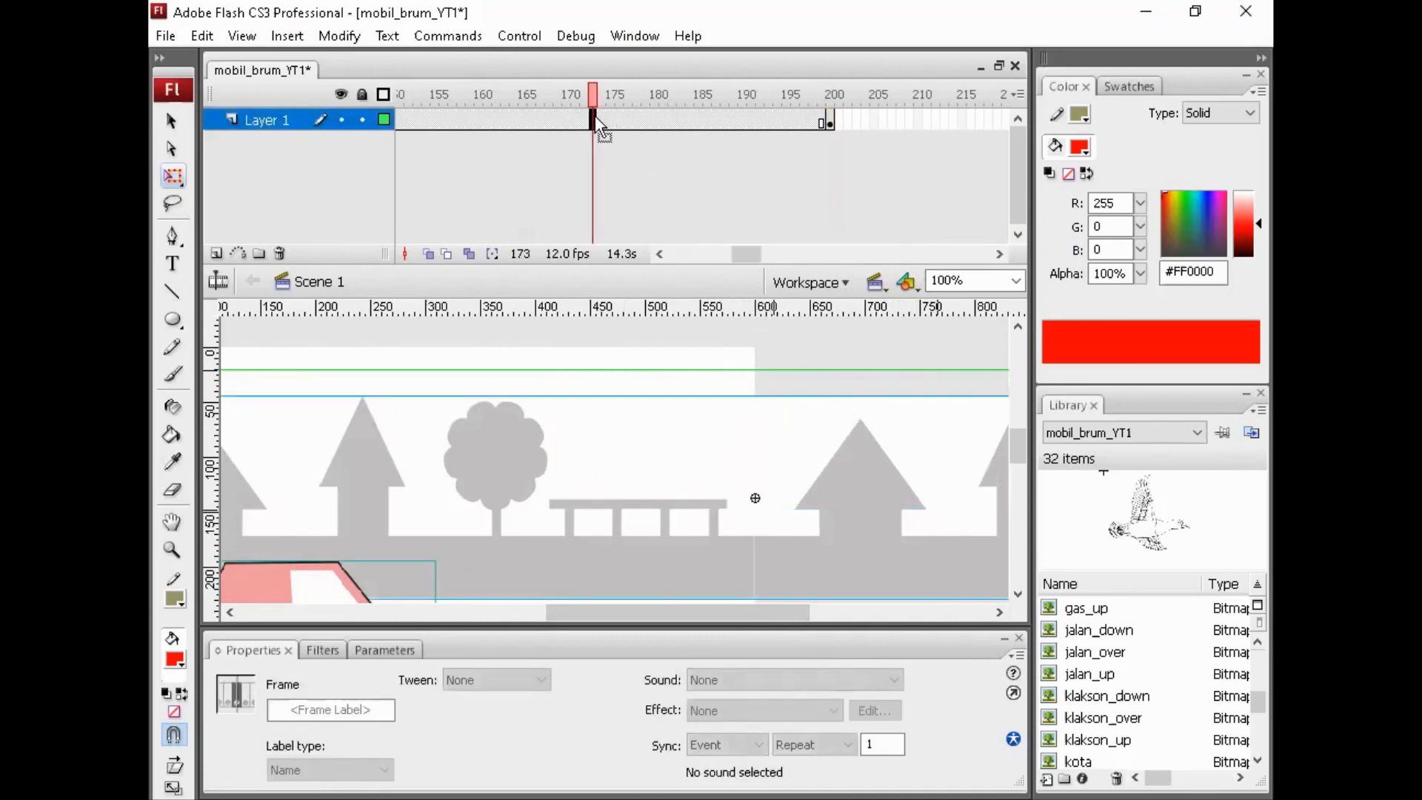
right_click(591, 118)
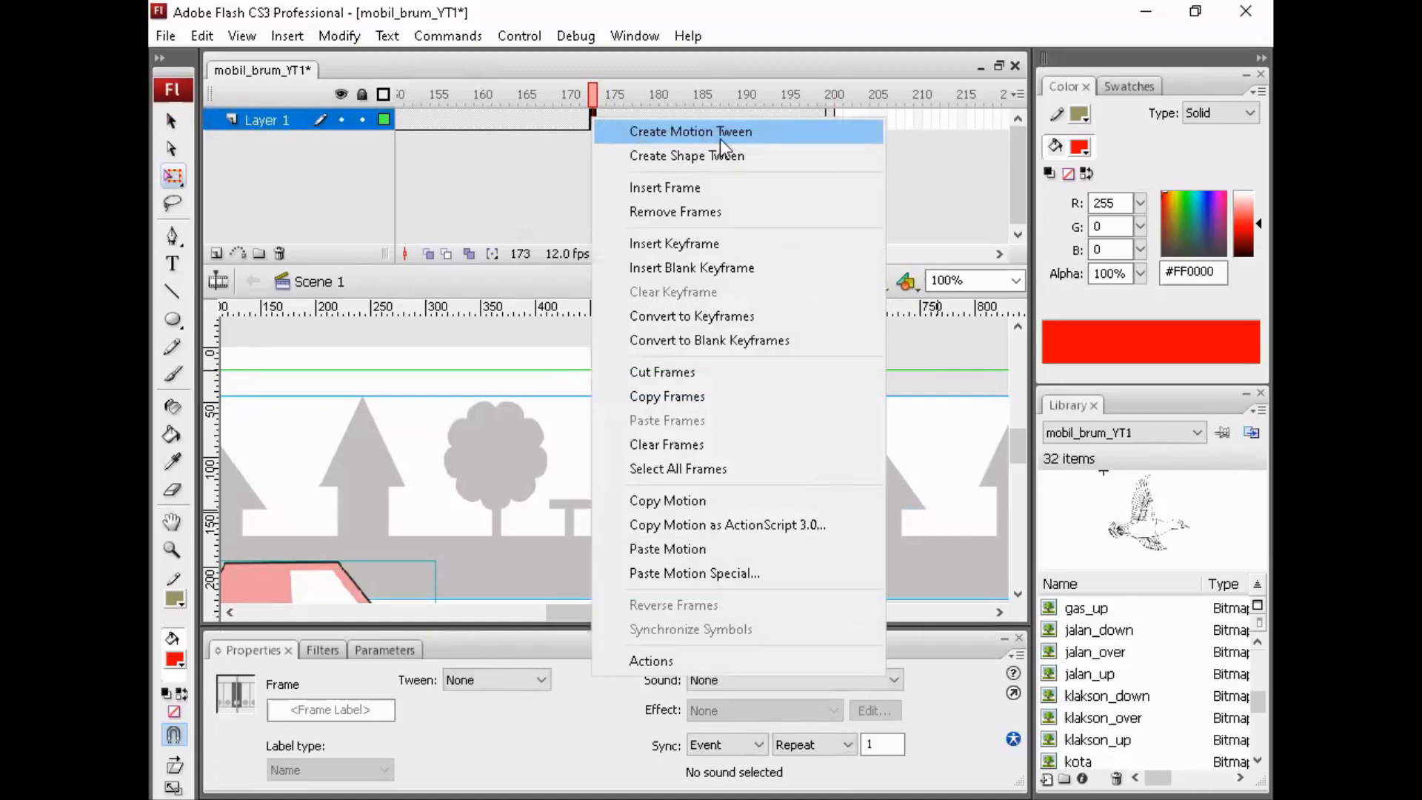
click(720, 140)
drag(592, 105, 443, 95)
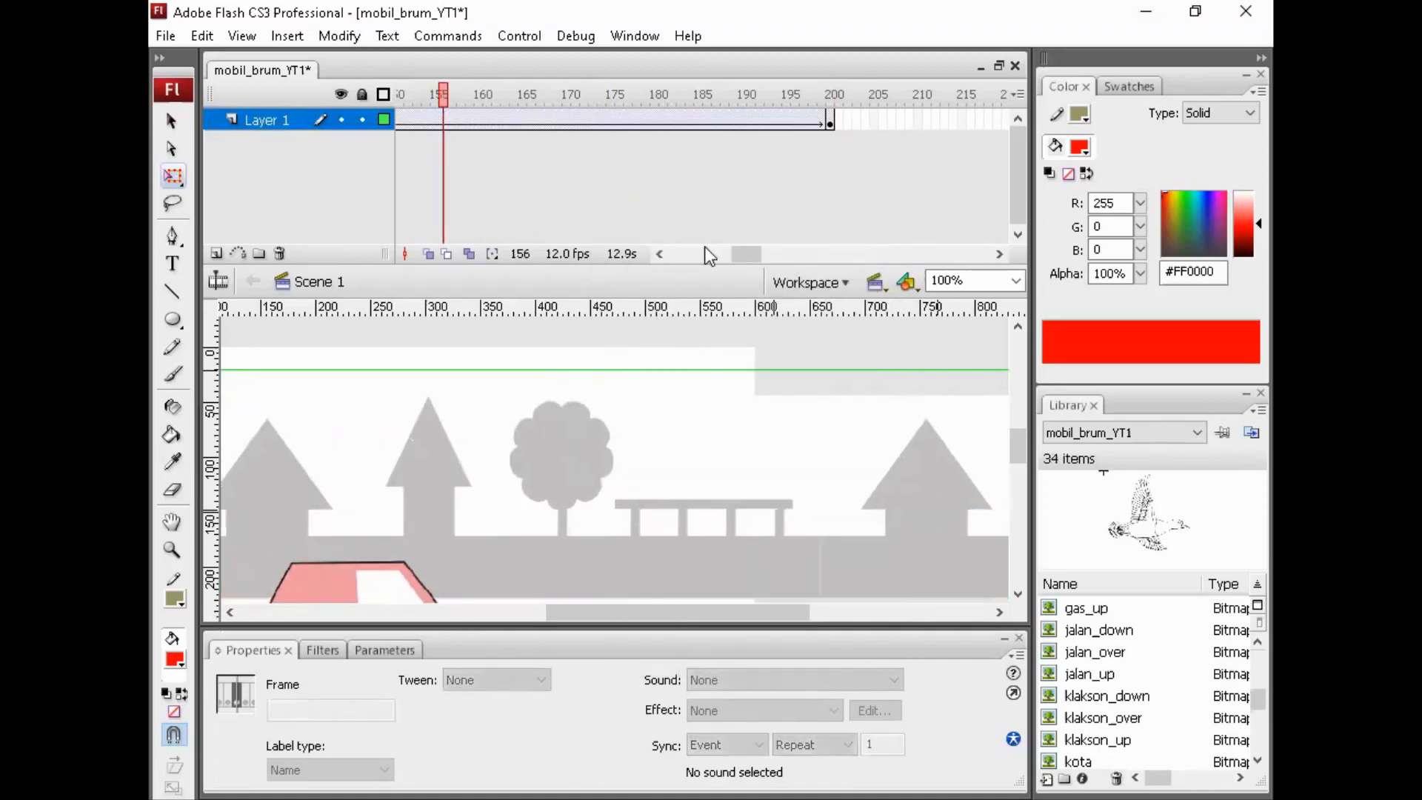
drag(744, 256, 670, 255)
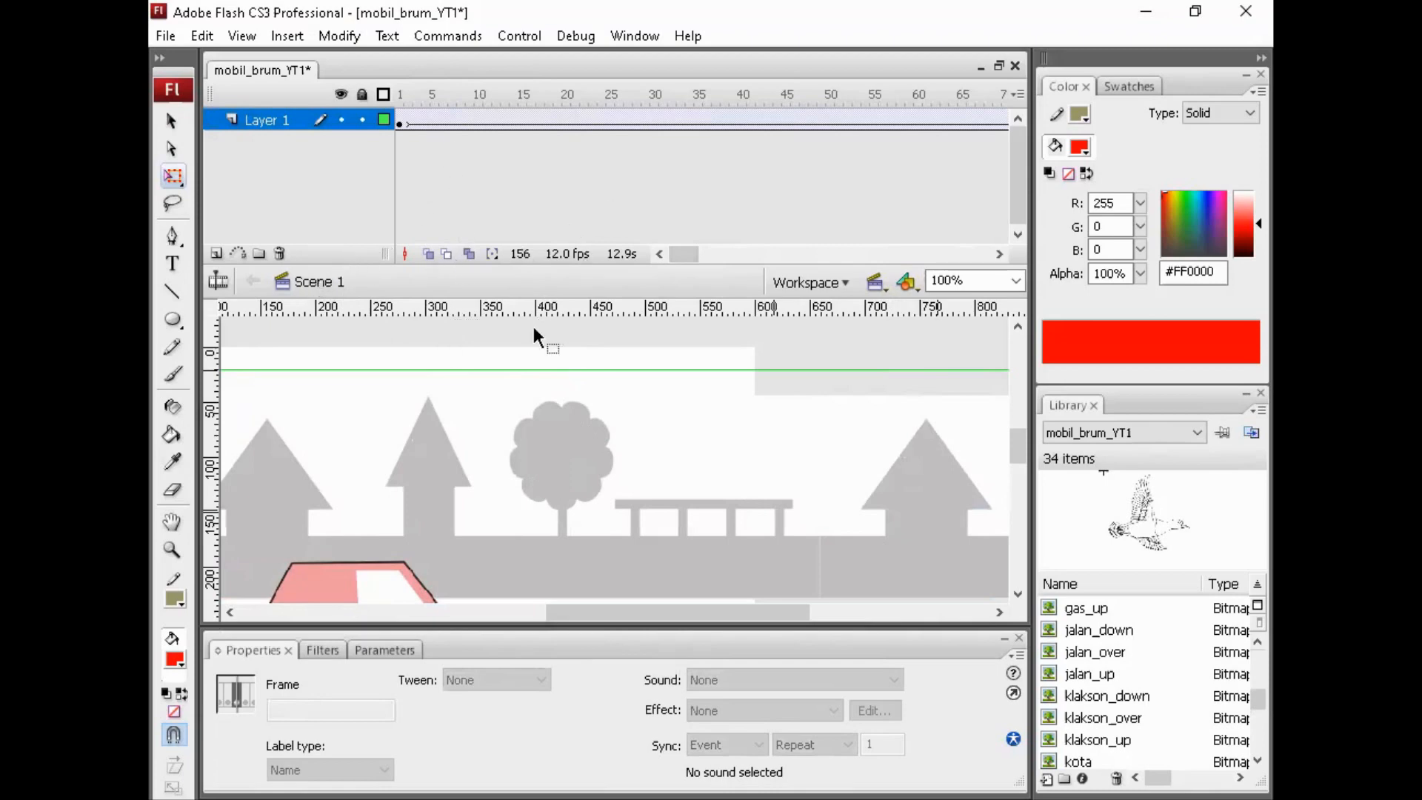
key(ctrl+Return)
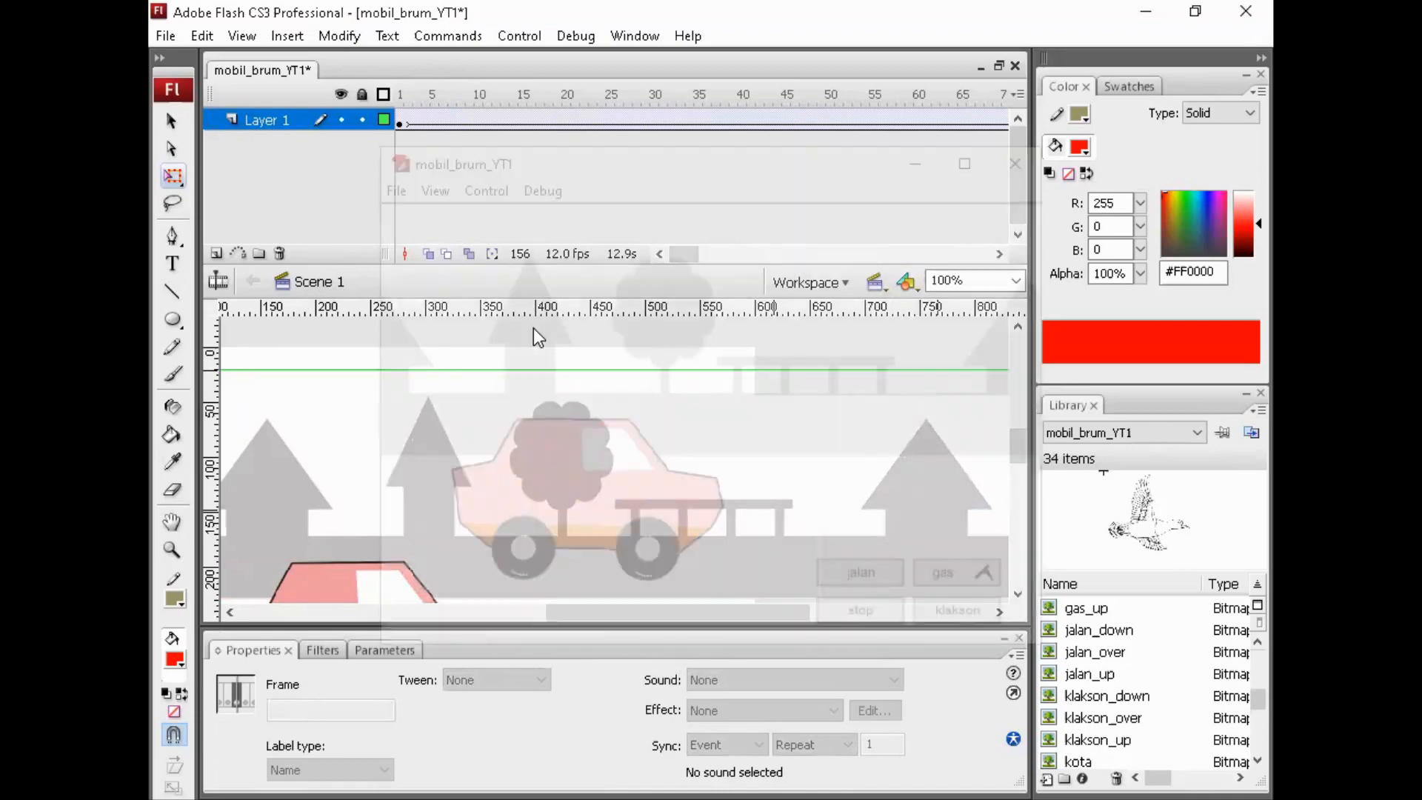
click(1015, 167)
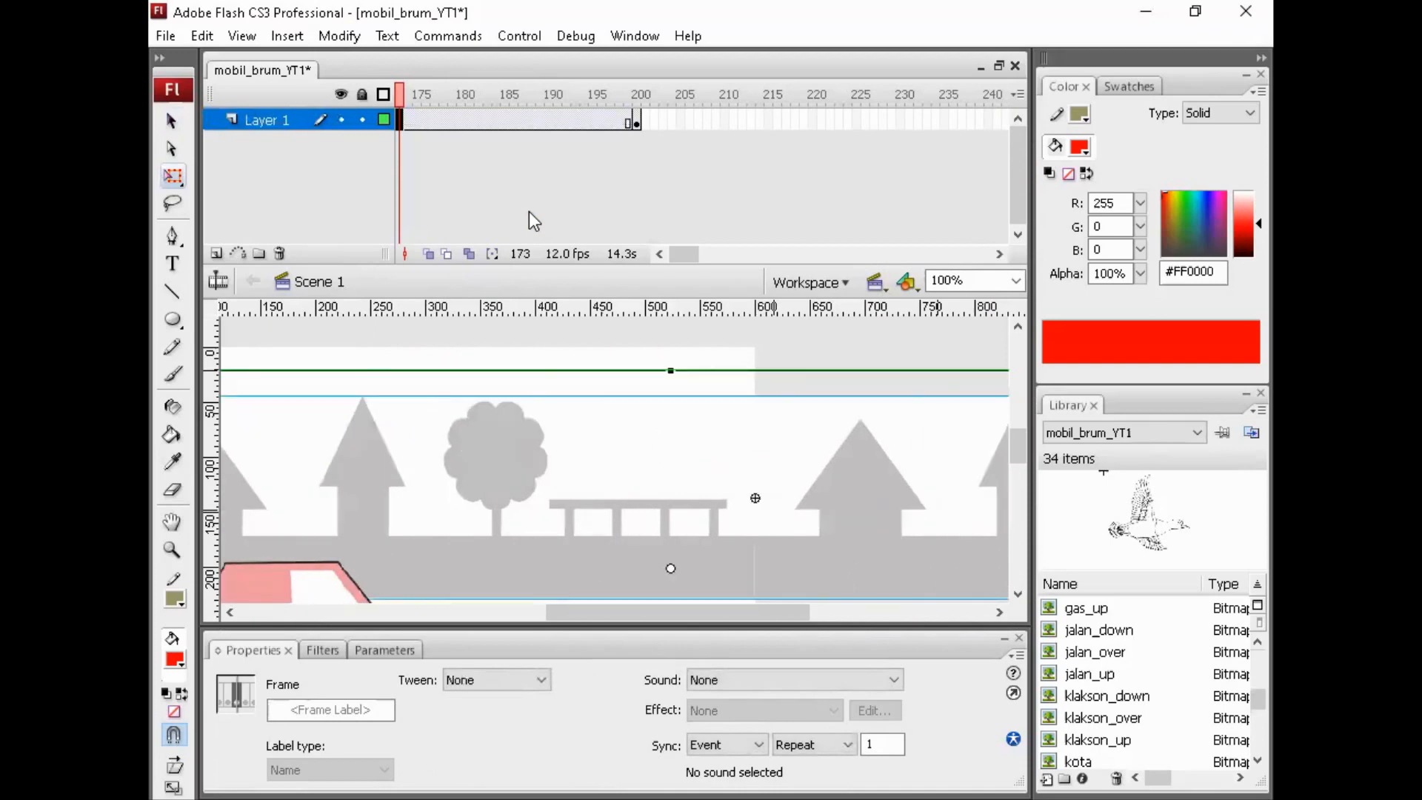
Undo the motion tween, the bird moves on frame 200 and the frame 200 keyframe in Scene 1's Layer 1.
key(ctrl+z)
key(ctrl+z)
key(ctrl+z)
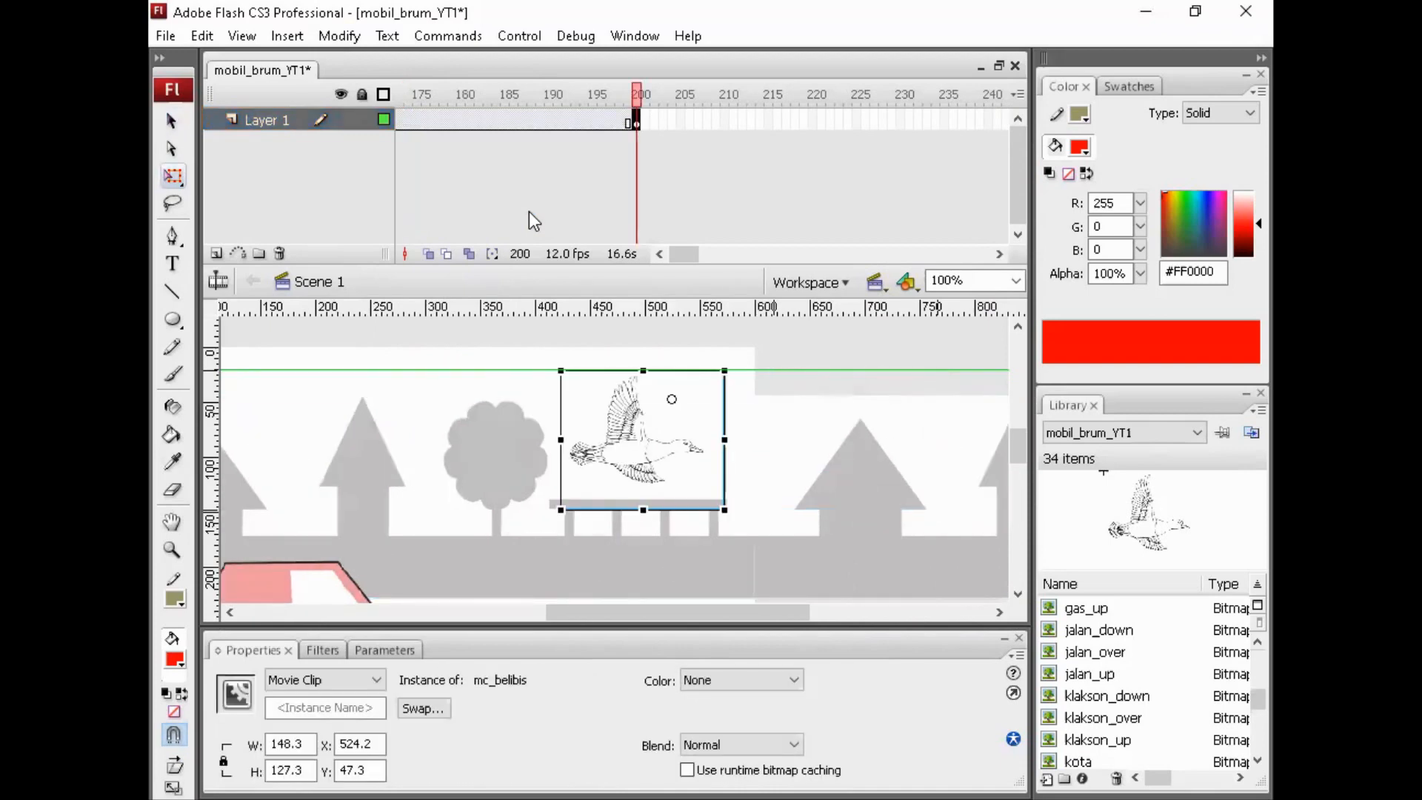
key(ctrl+a)
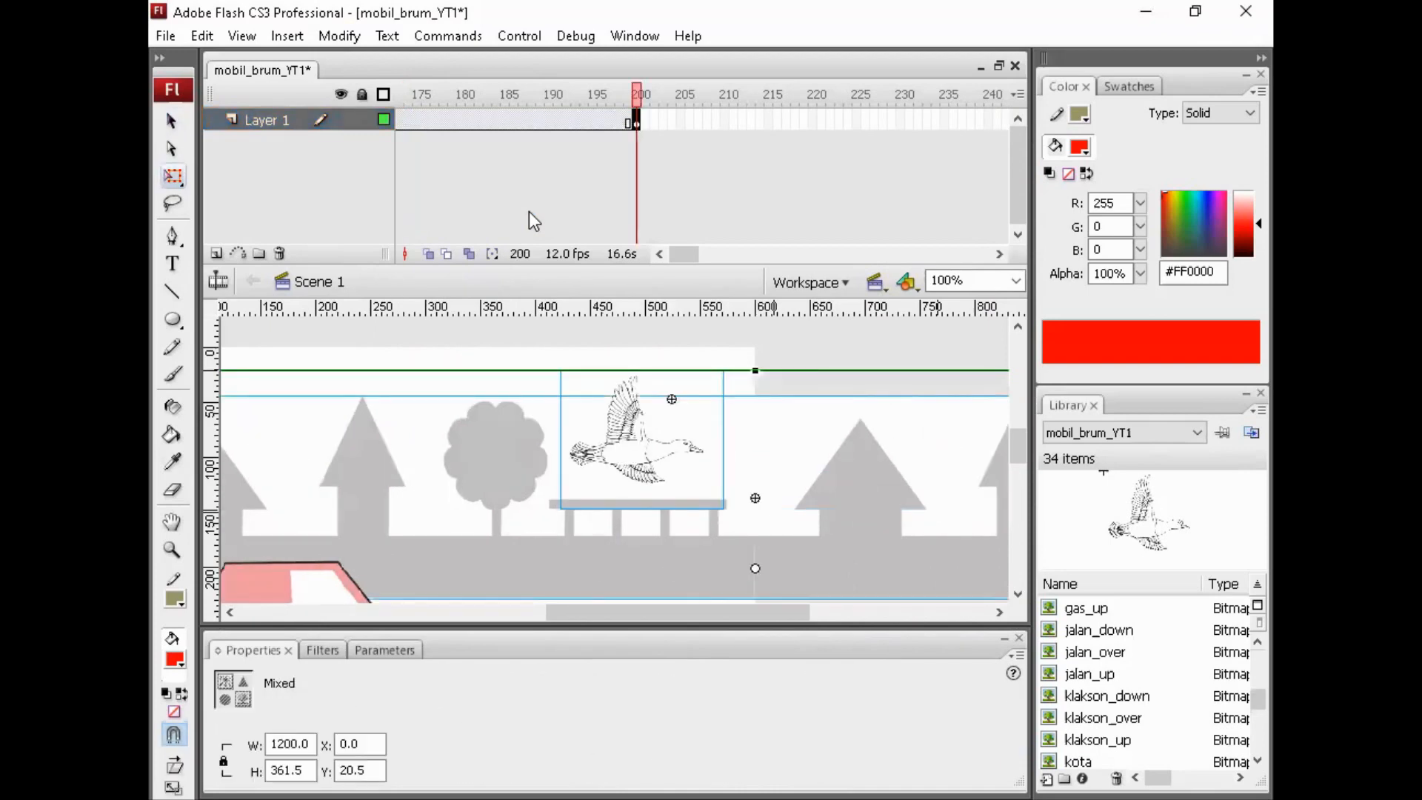
key(ctrl+z)
key(ctrl+z)
key(ctrl+z)
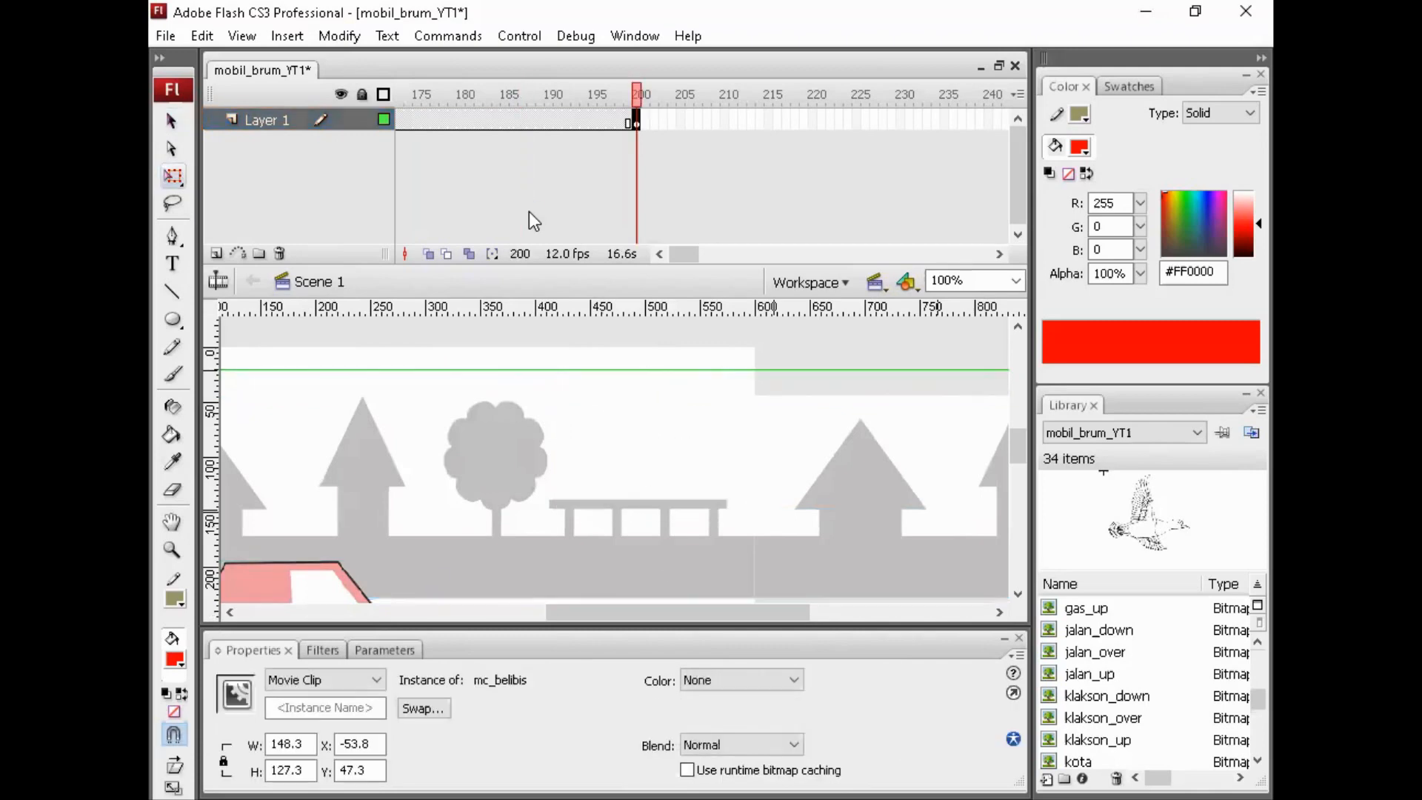
key(ctrl+z)
key(ctrl+z)
key(ctrl+z)
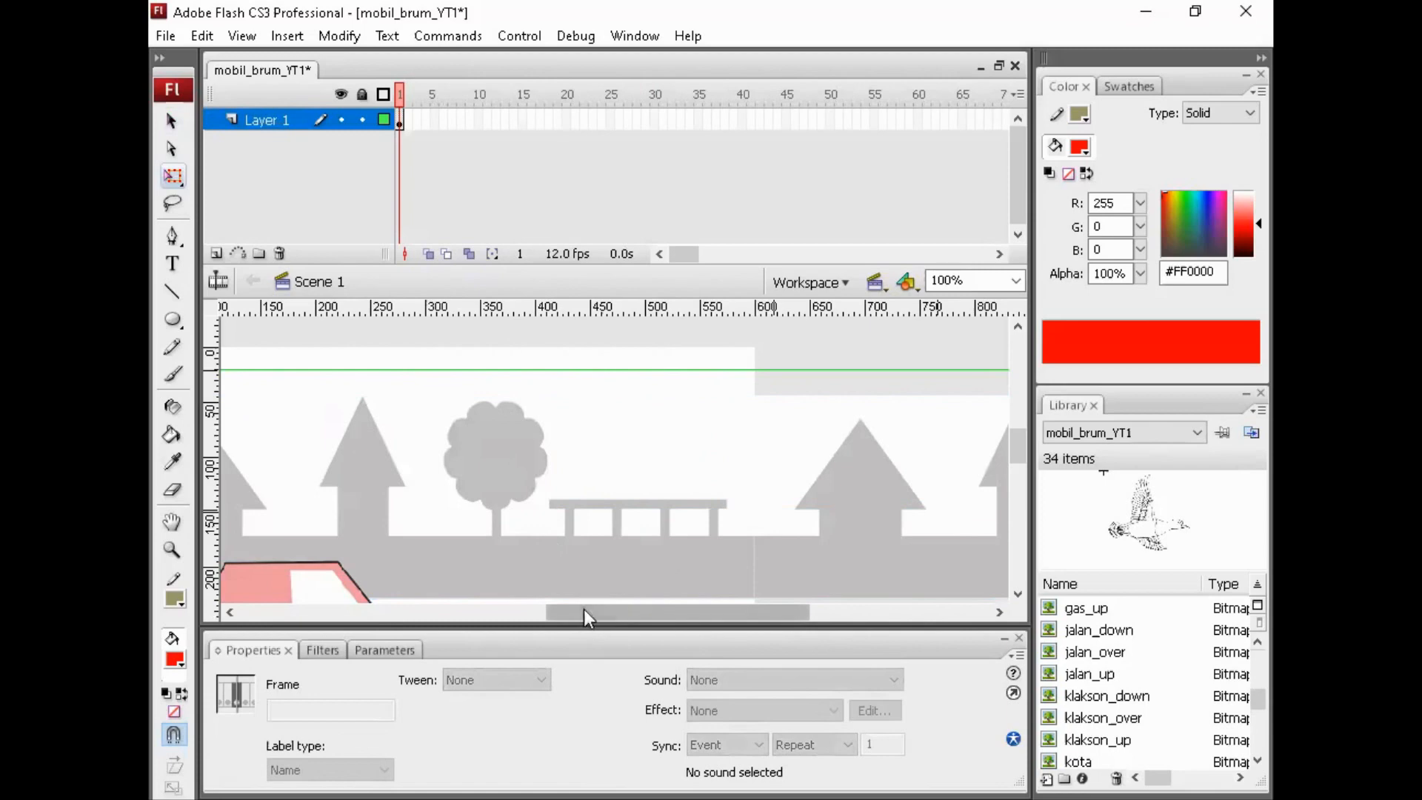
Open the mc_belibis instance for editing in place and insert a keyframe at frame 200 of its belibis layer.
drag(583, 609, 459, 611)
click(378, 449)
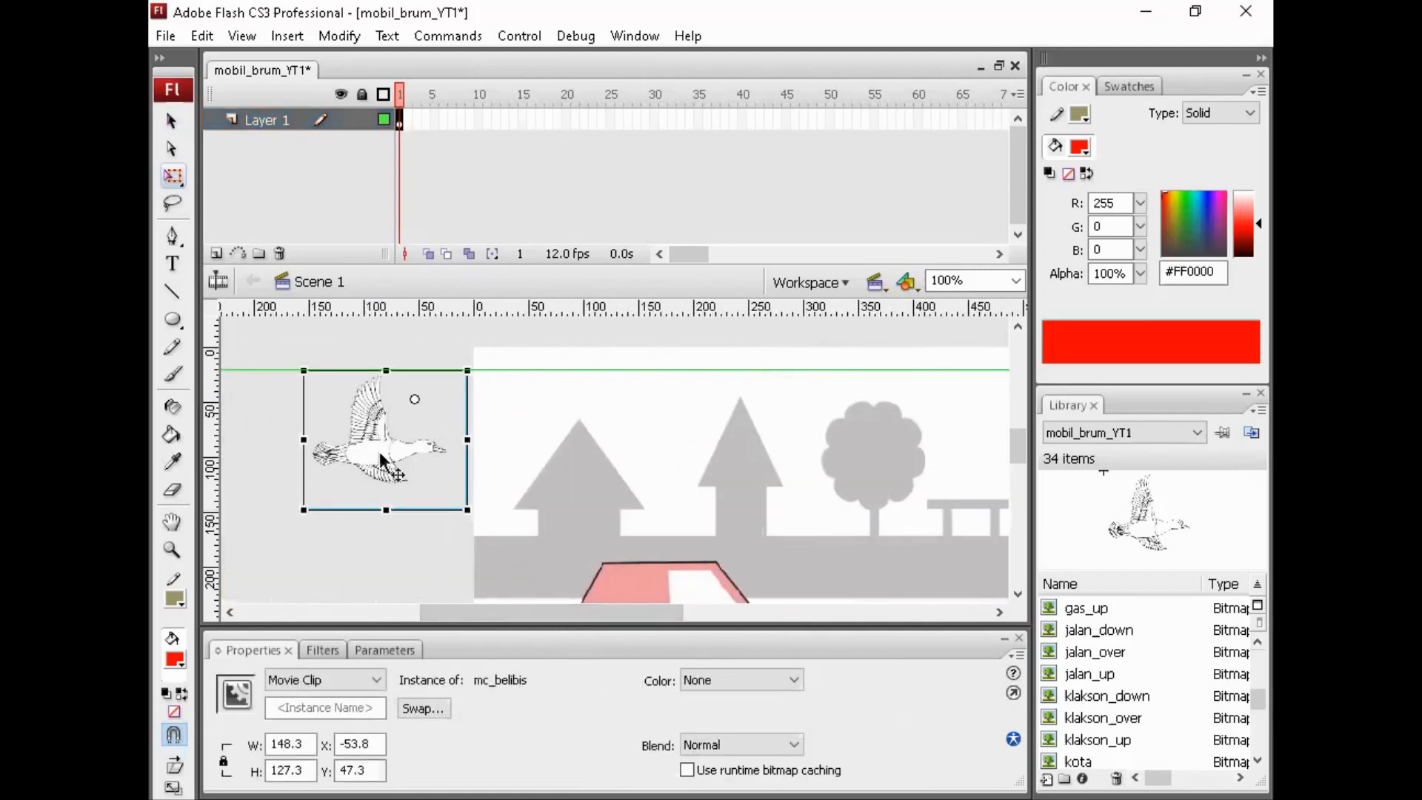
click(589, 189)
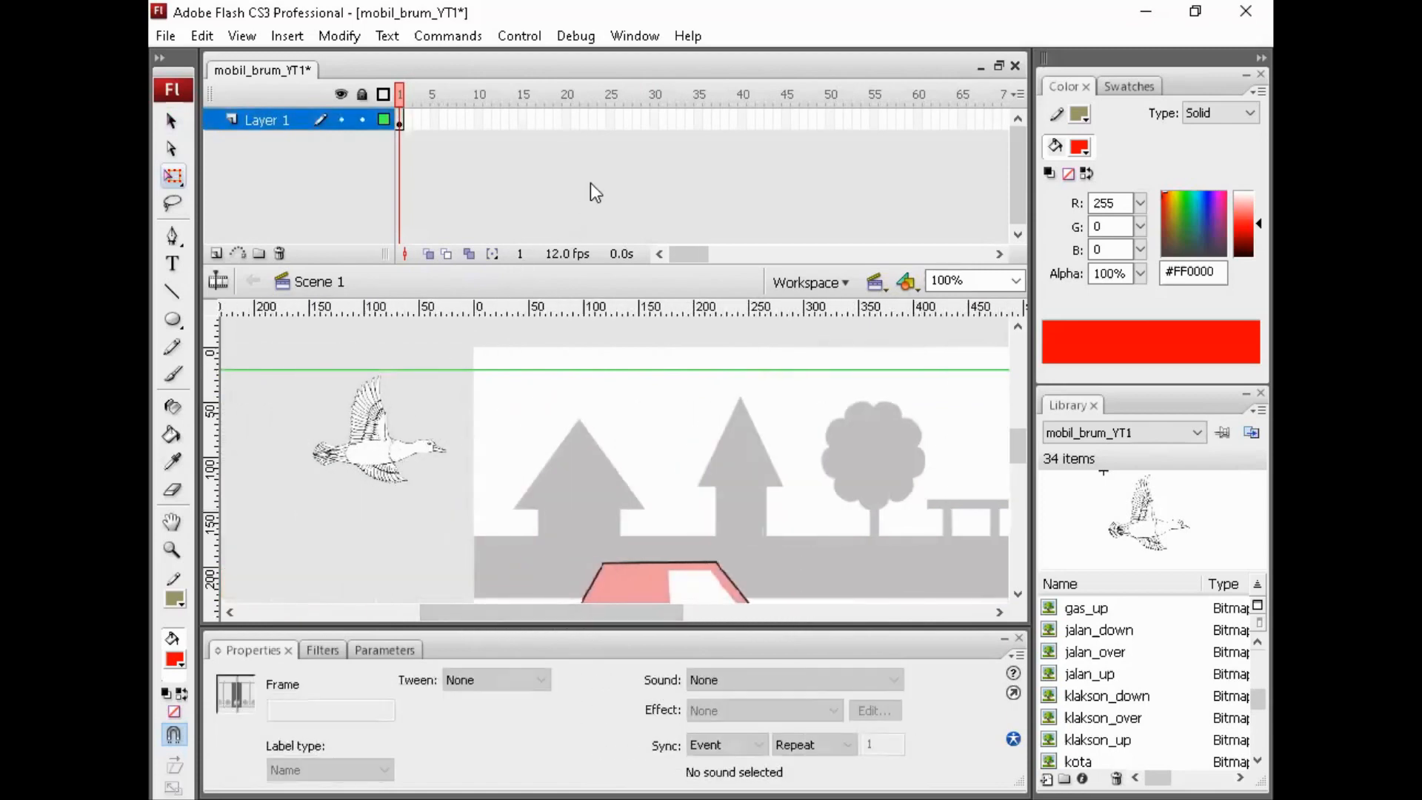
double_click(389, 442)
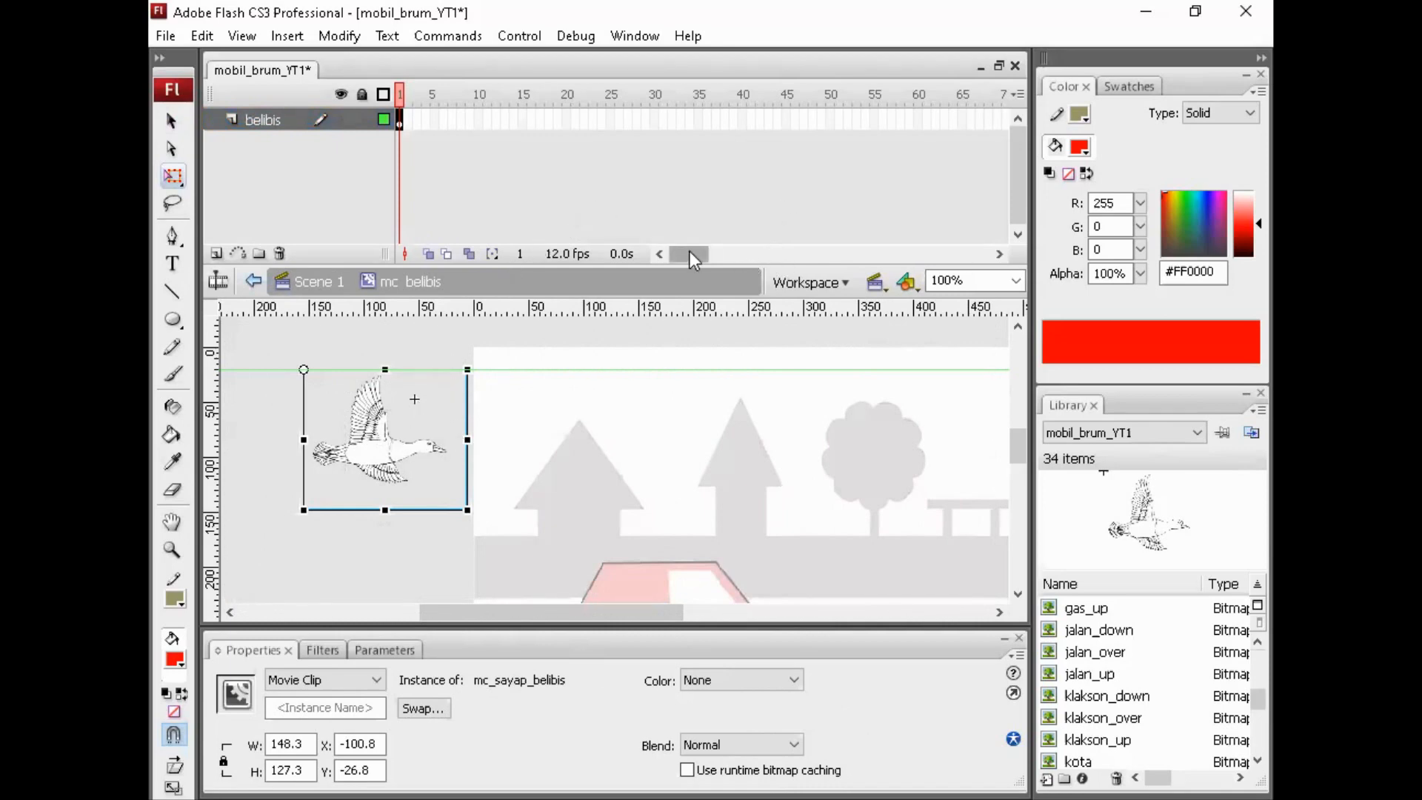
drag(690, 251, 779, 255)
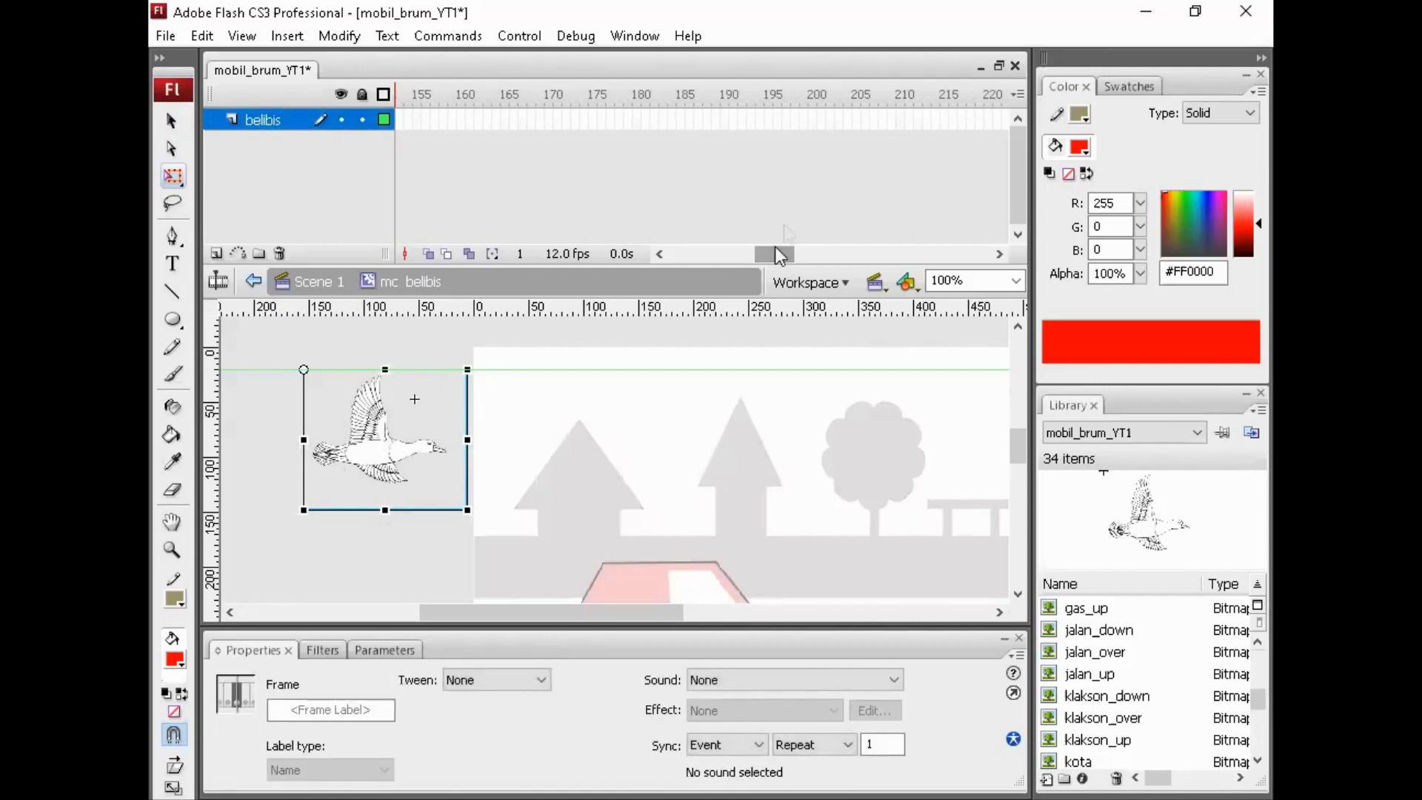
click(812, 120)
right_click(811, 119)
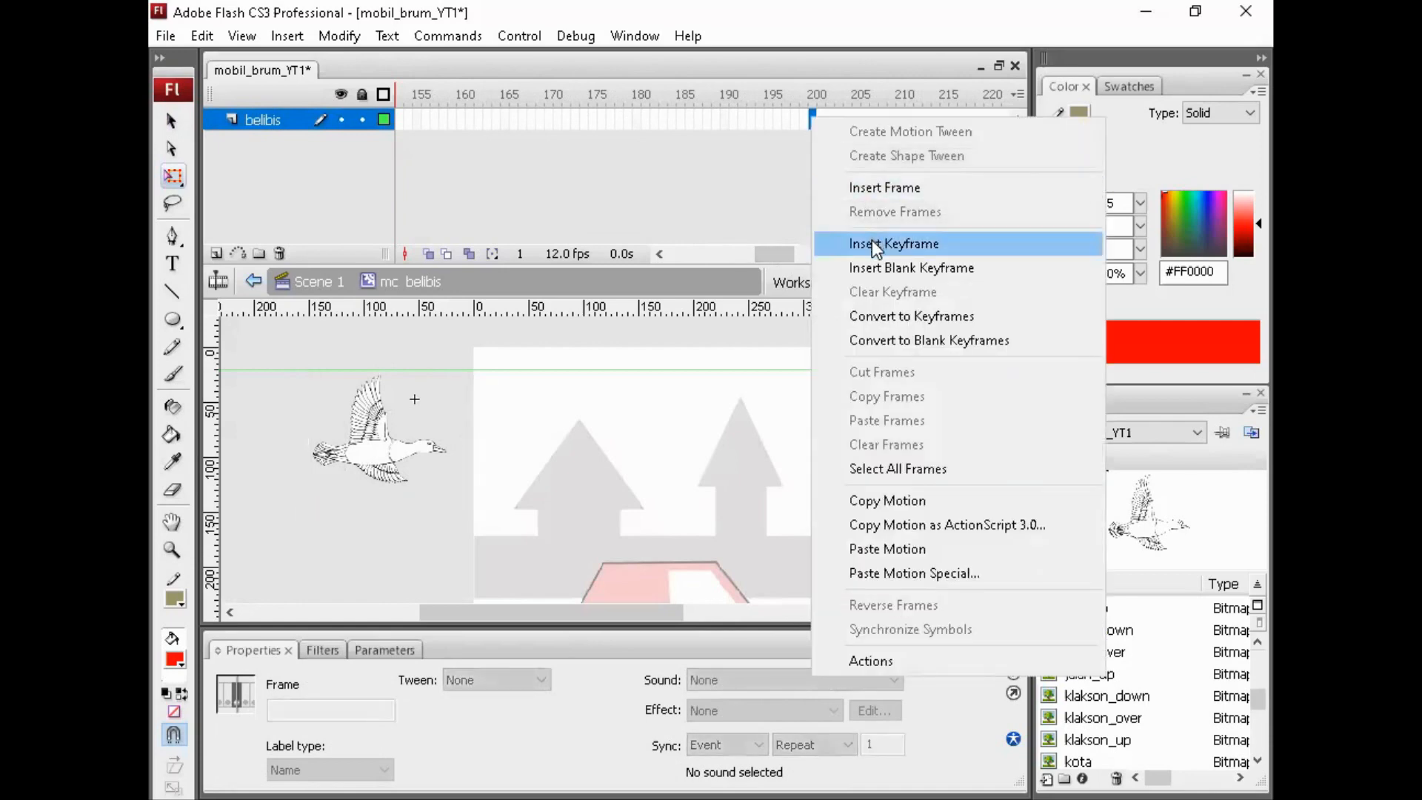
click(872, 242)
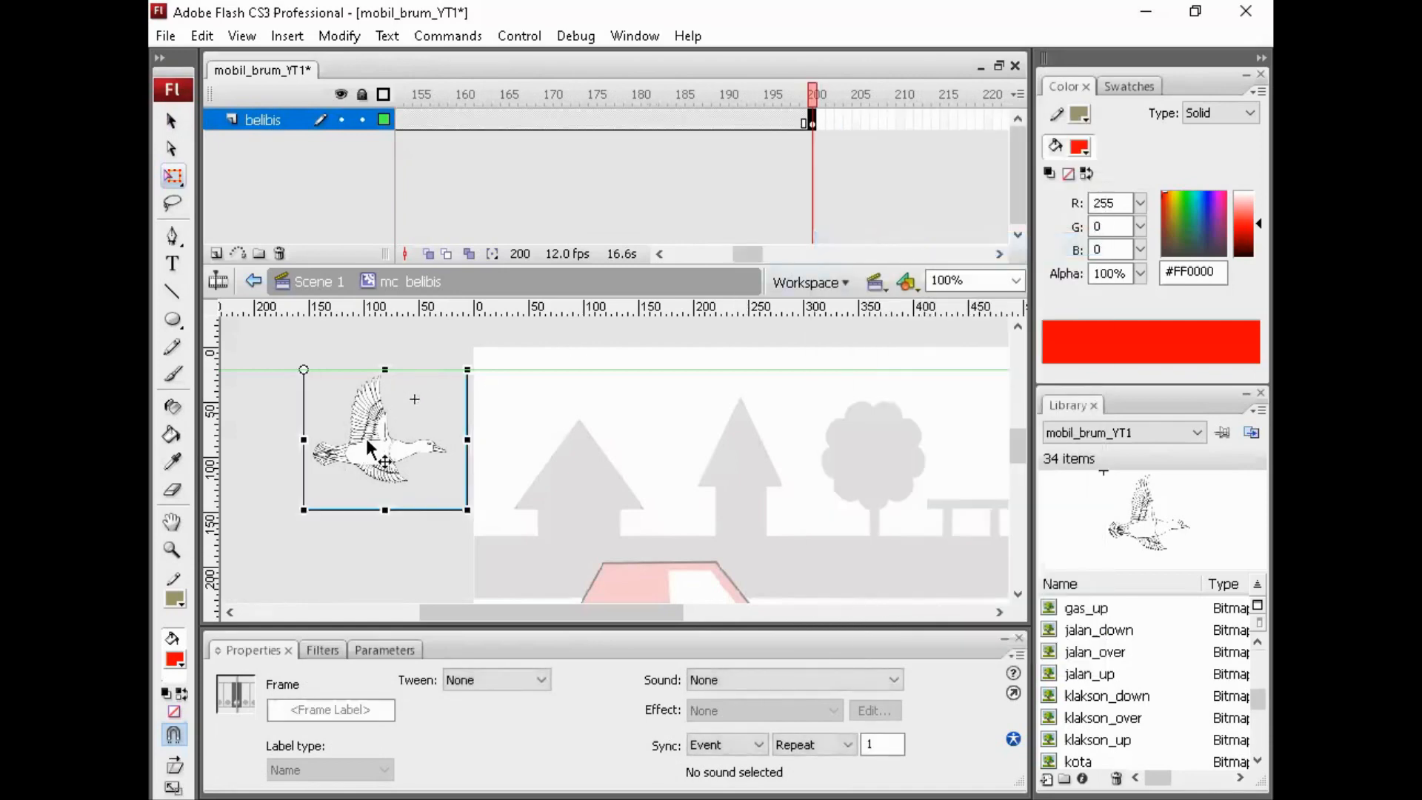
On frame 200 of mc_belibis, move the mc_sayap_belibis bird horizontally past the stage's right edge to about X 665, Y -27.
drag(365, 452, 769, 452)
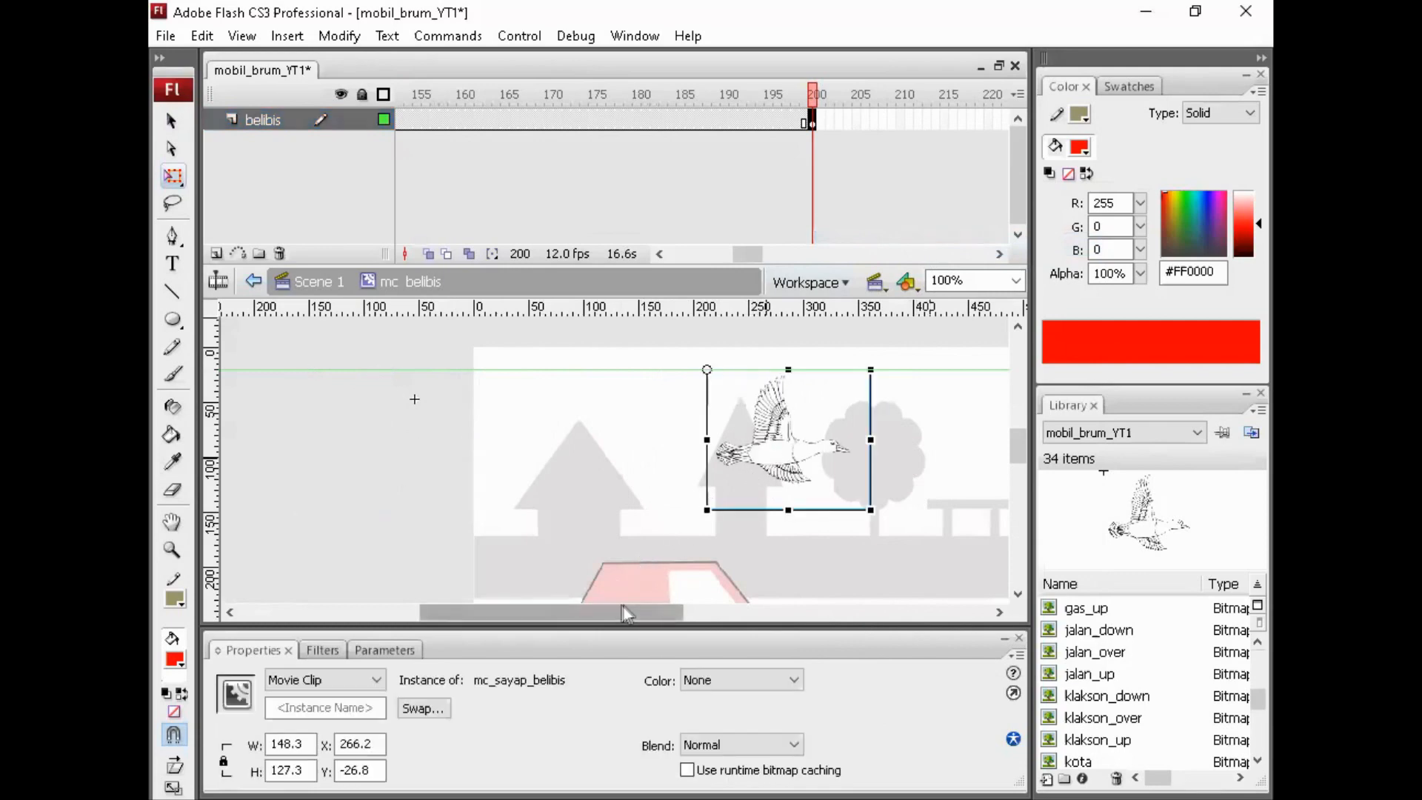
drag(630, 607, 767, 604)
drag(374, 444, 796, 444)
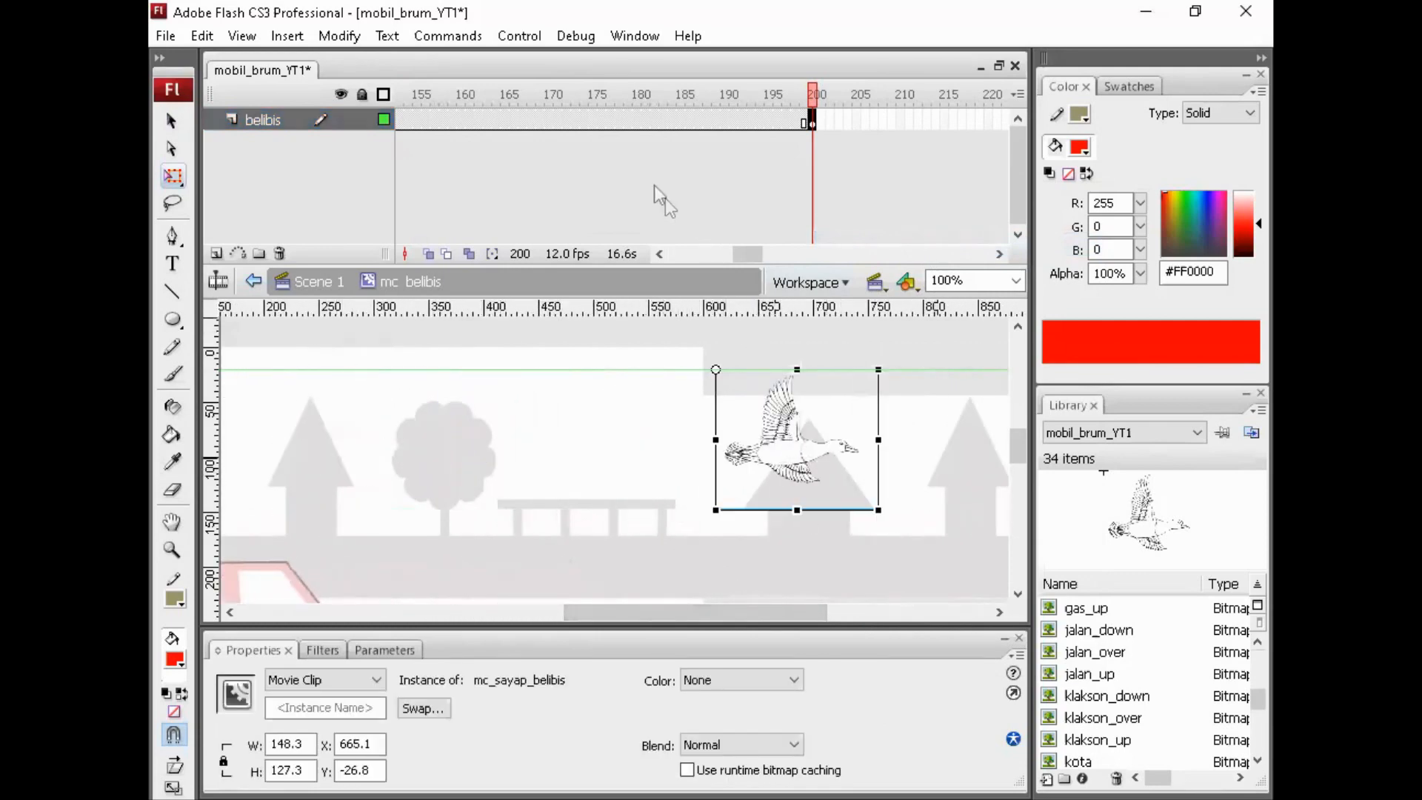
Create a motion tween between the belibis layer's two keyframes and scrub to frame 181 to check the flight.
click(610, 120)
right_click(612, 120)
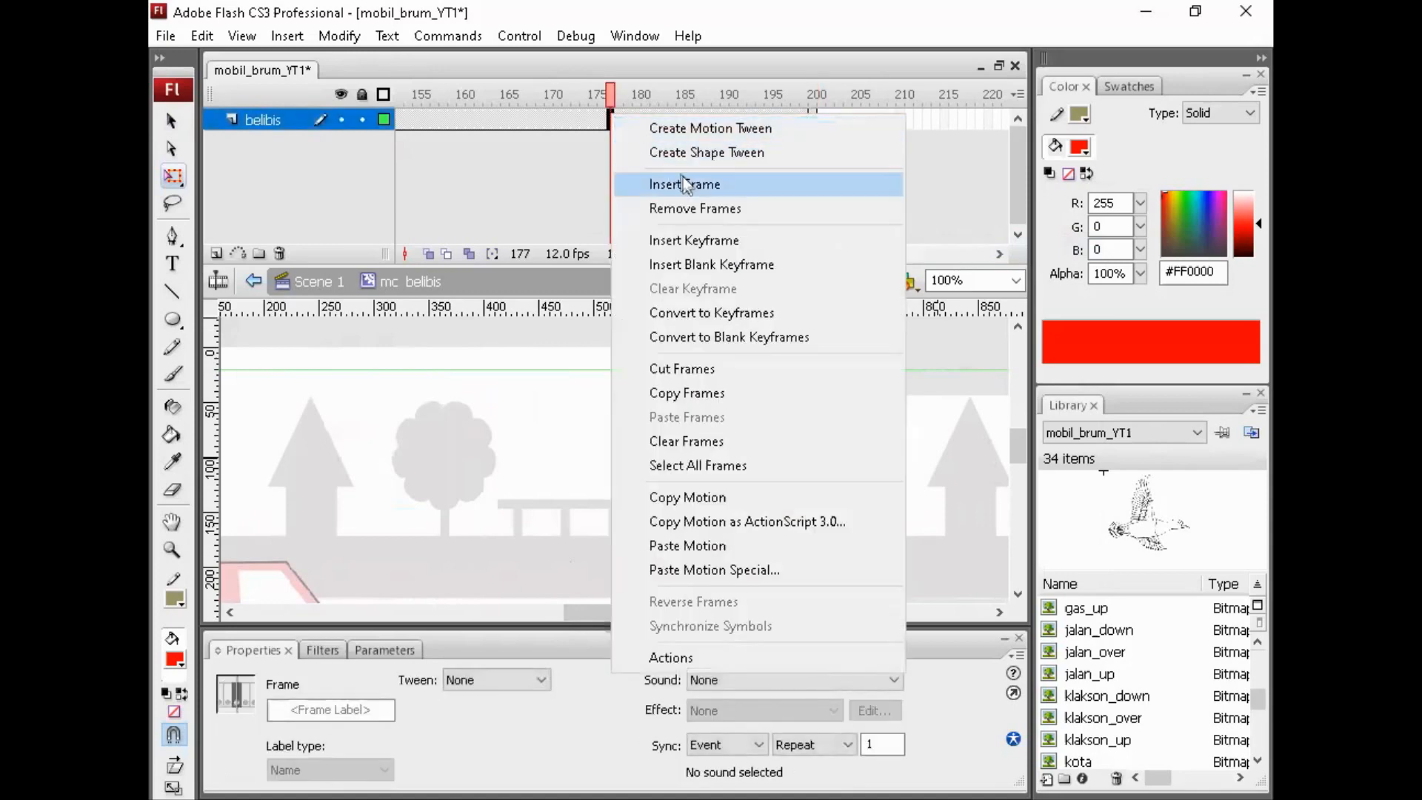
click(725, 122)
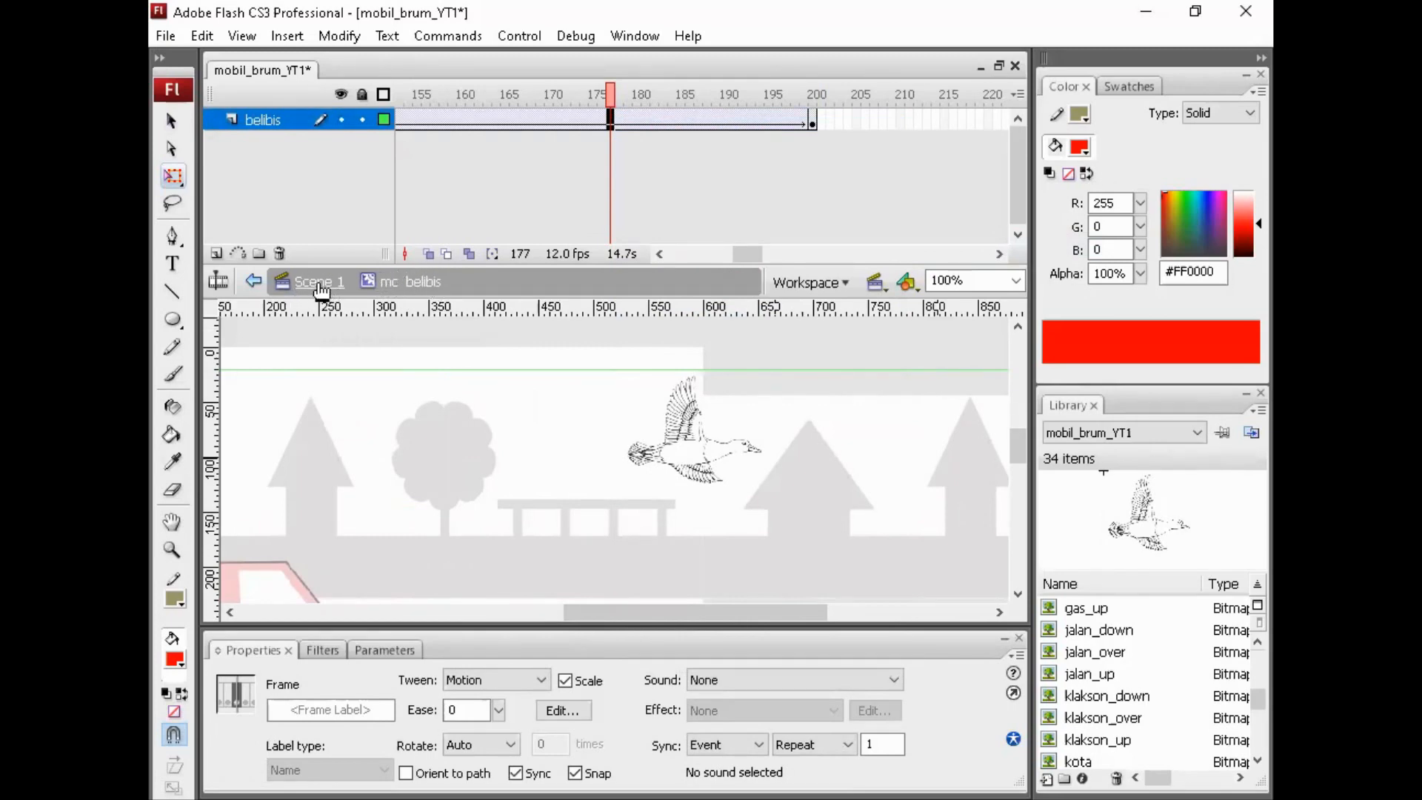
drag(613, 107, 646, 92)
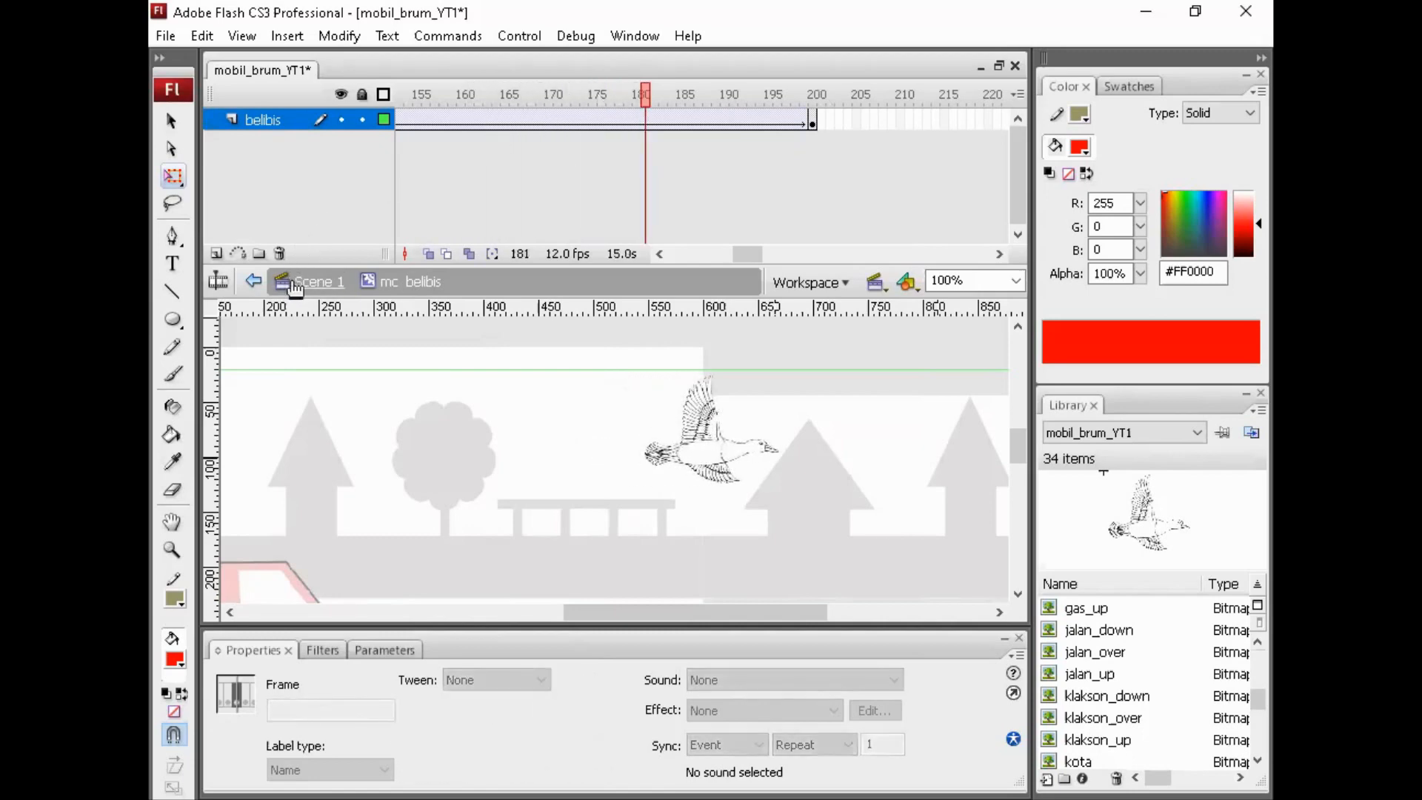
Return to Scene 1, test the movie to check the bird flying past the car, and close the preview.
click(311, 282)
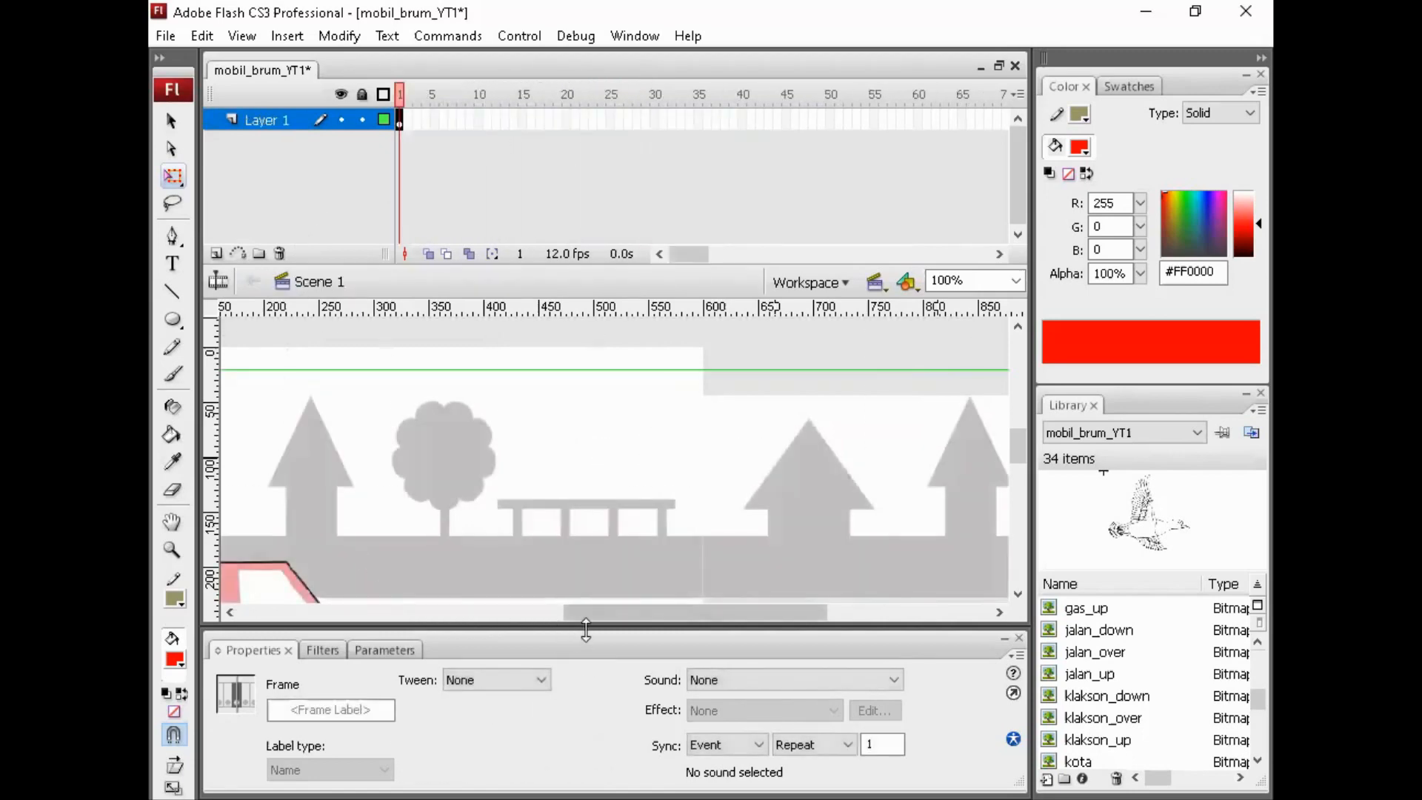
drag(597, 617, 439, 616)
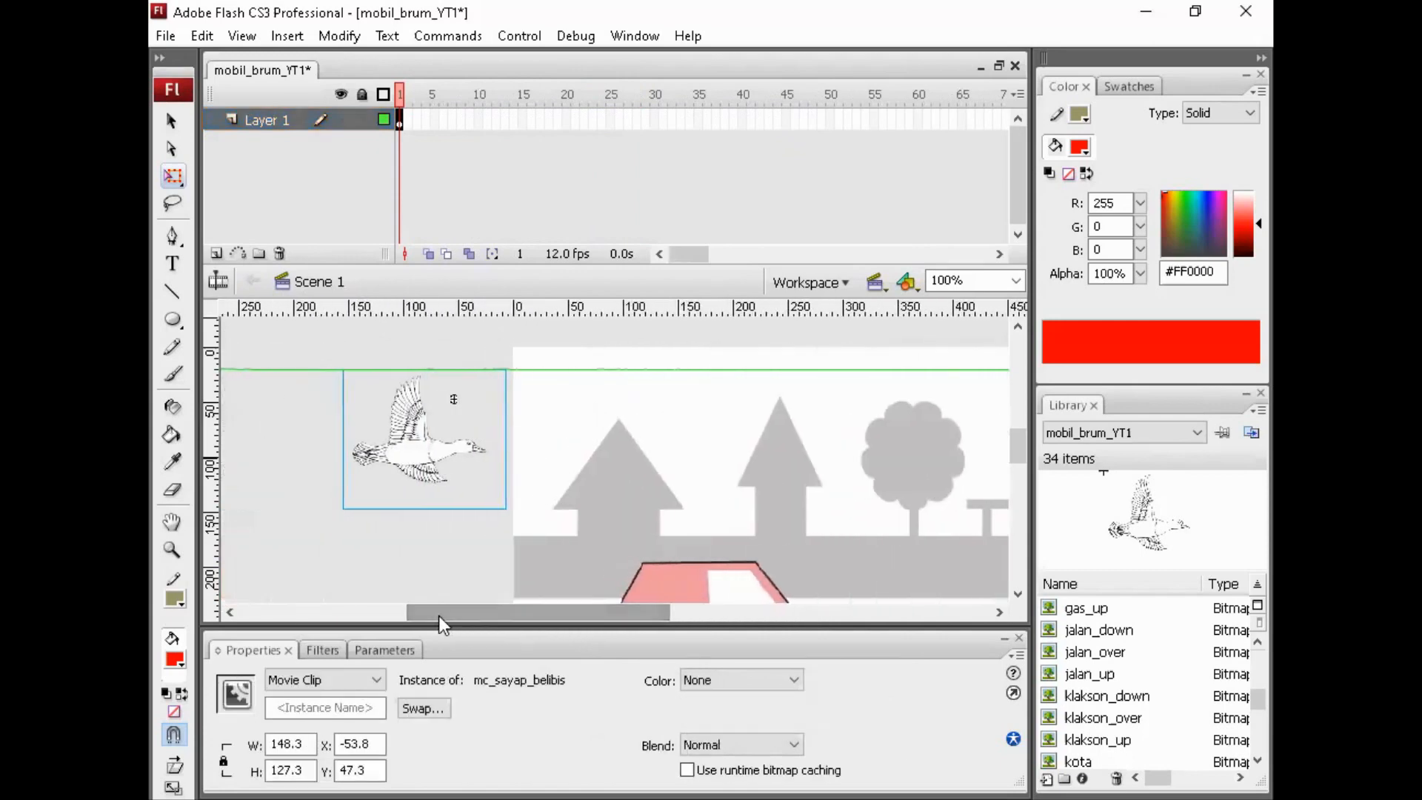
key(ctrl+Return)
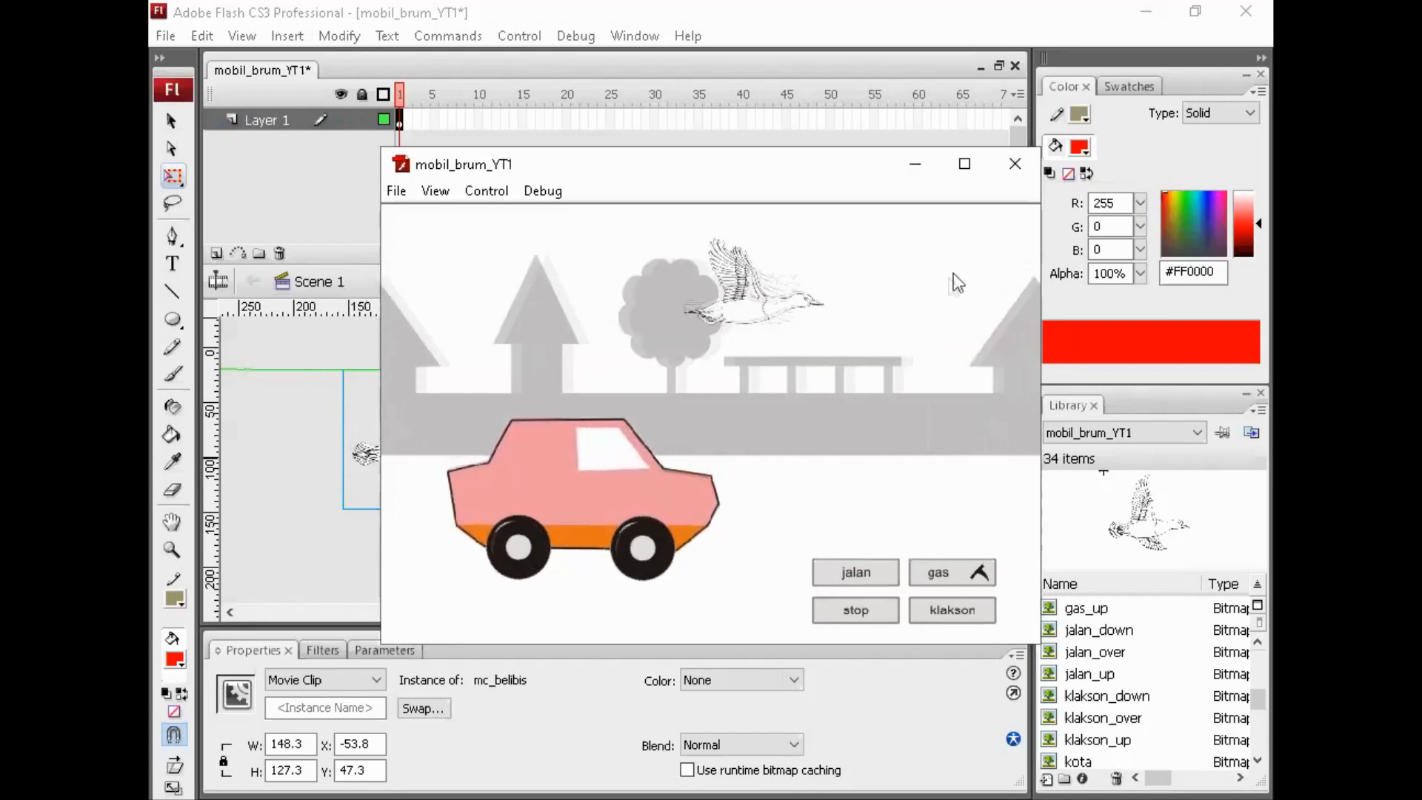
click(1014, 164)
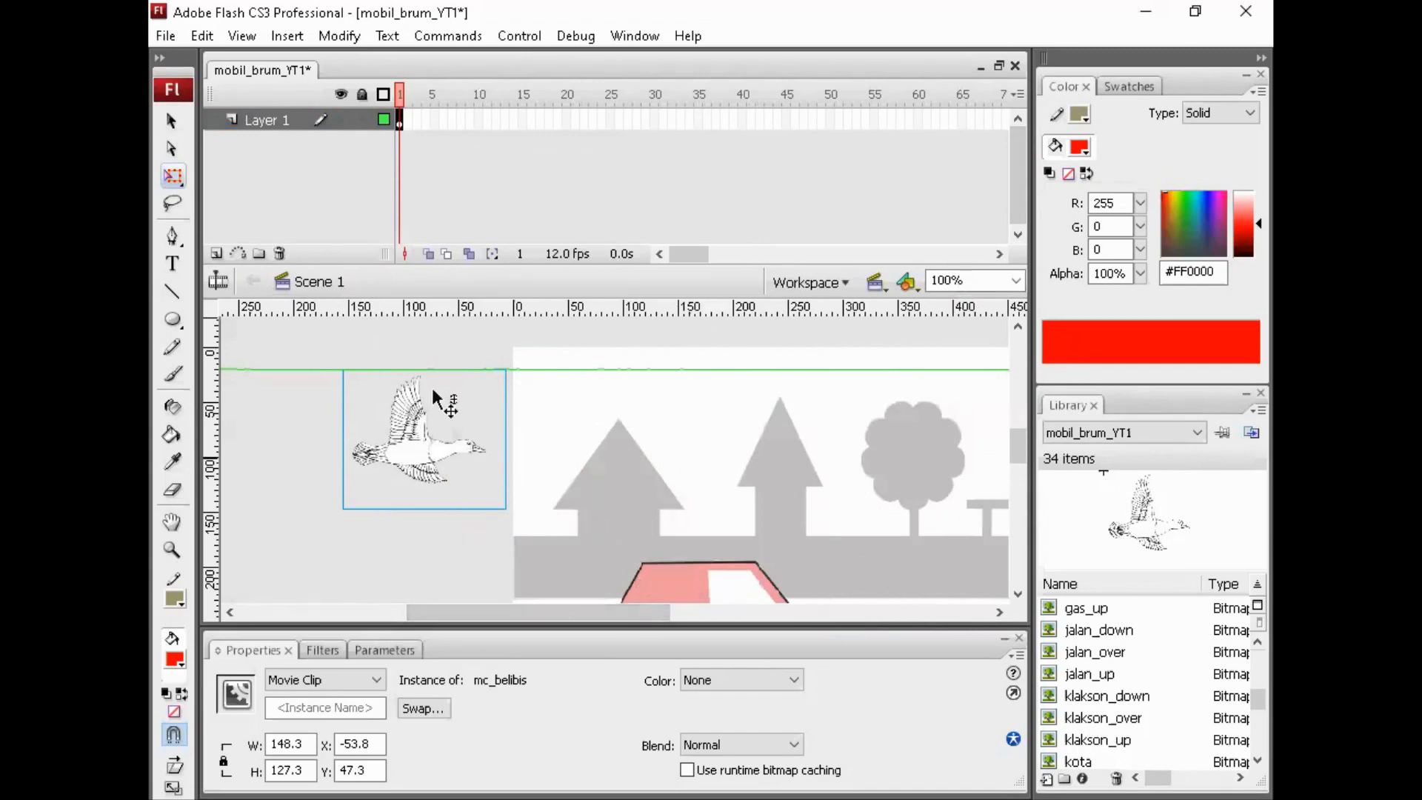
Open the mc_belibis instance for editing in place and add a layer named stop above the belibis layer.
click(290, 411)
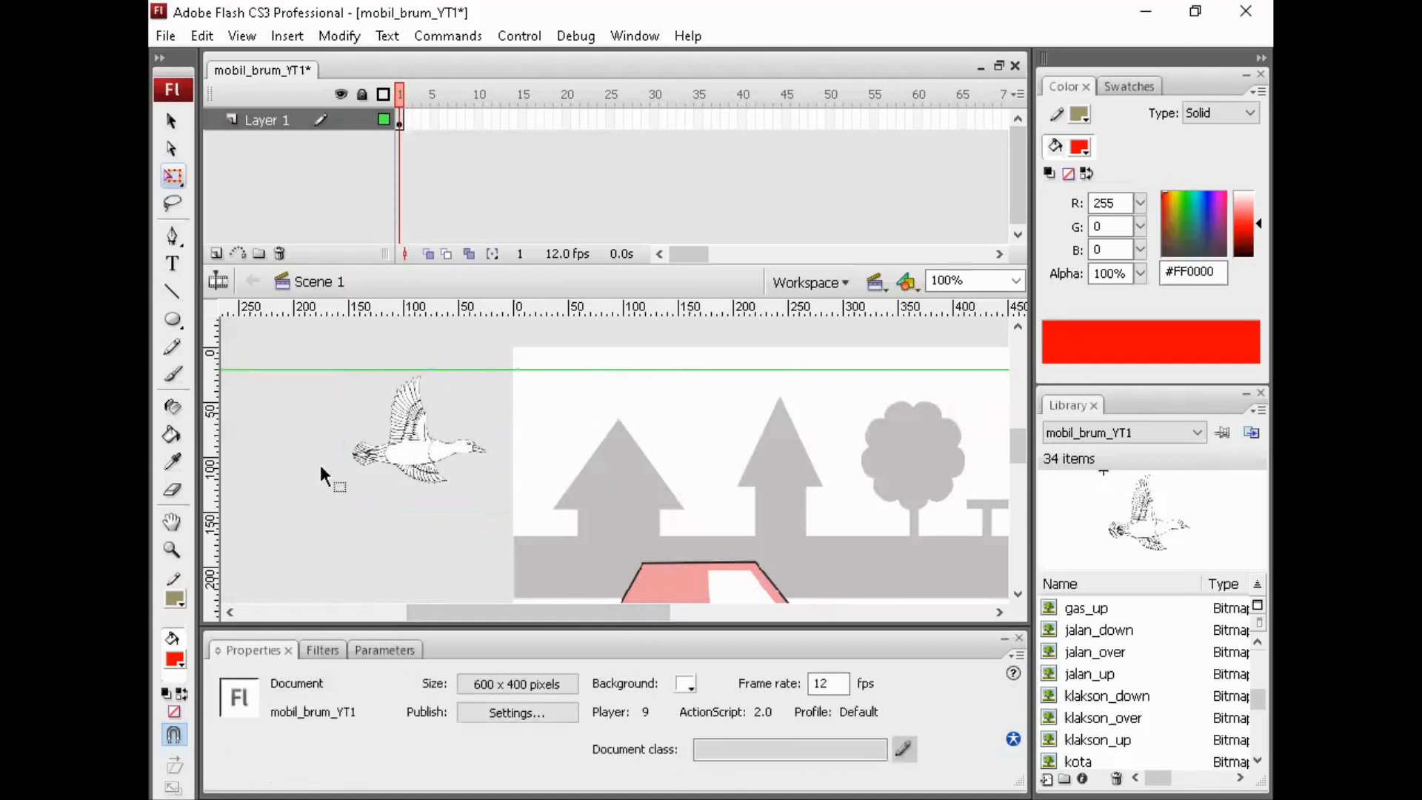
double_click(413, 448)
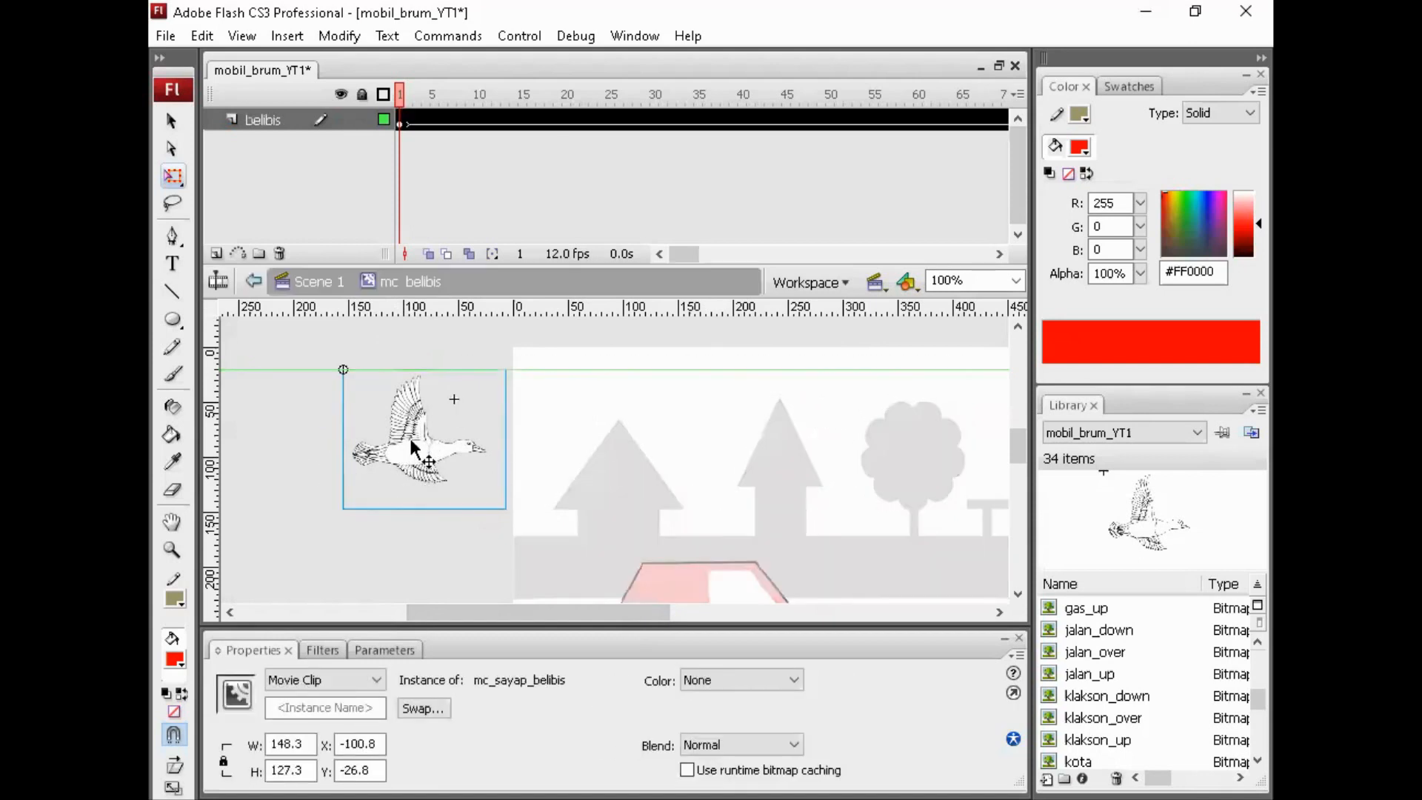
click(999, 254)
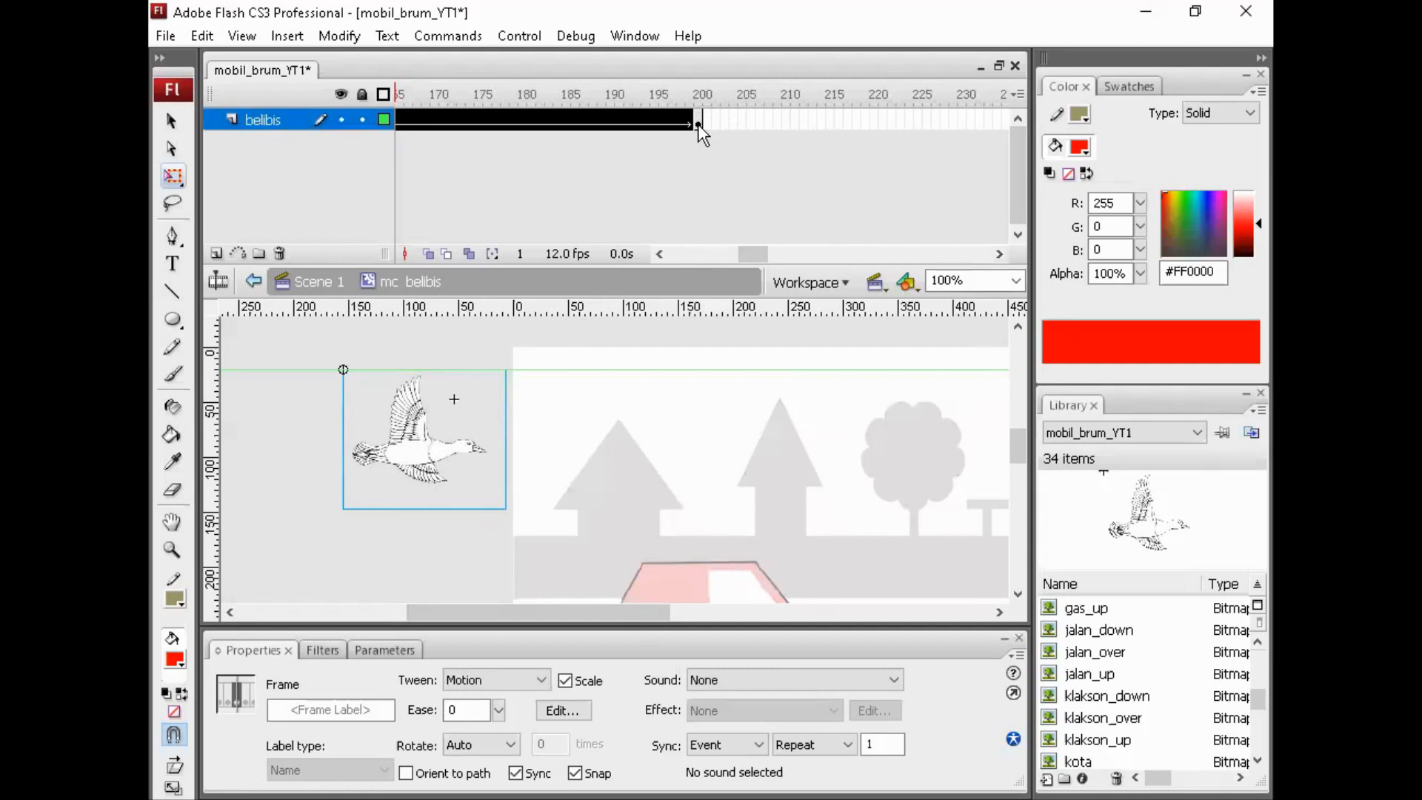
click(215, 253)
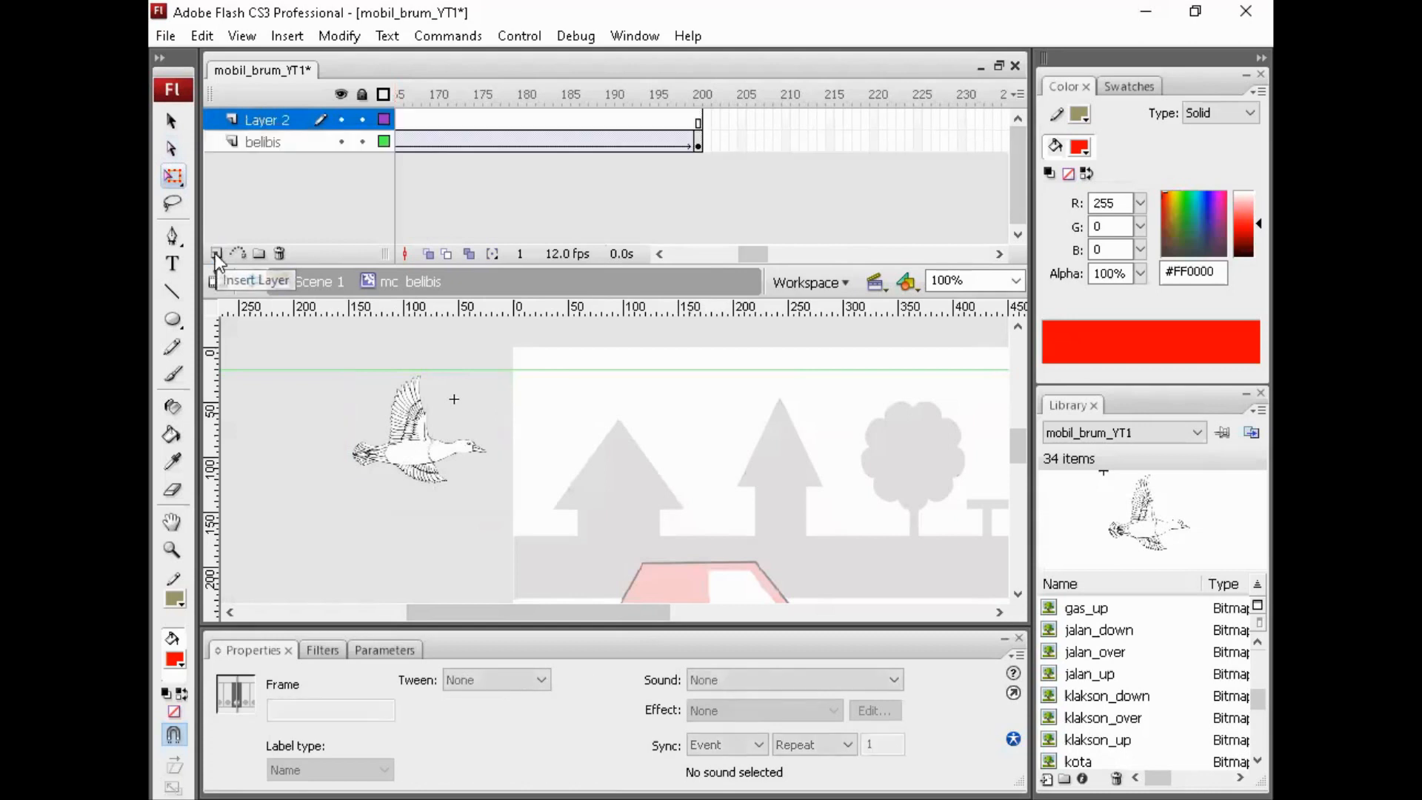
double_click(263, 121)
text(s)
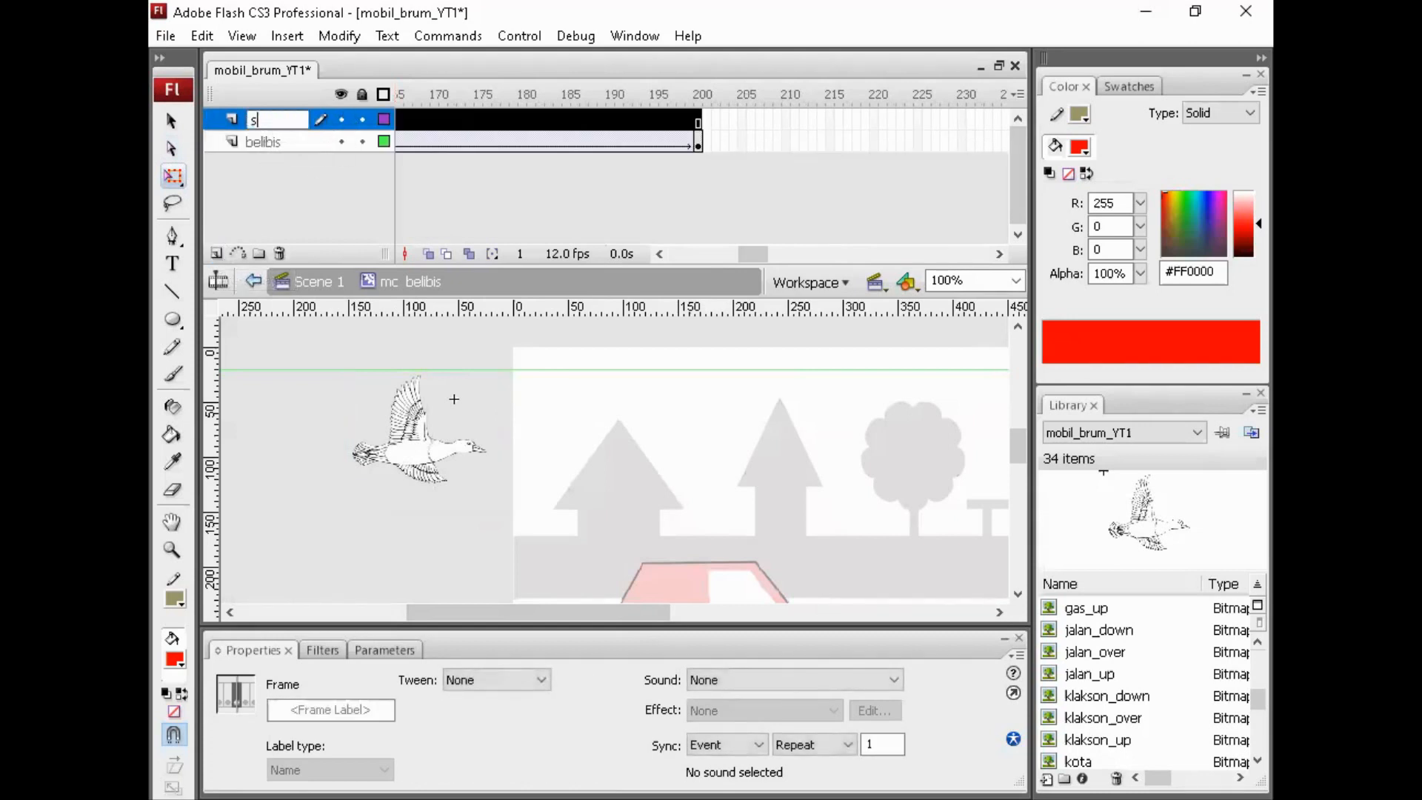
text(top)
key(Return)
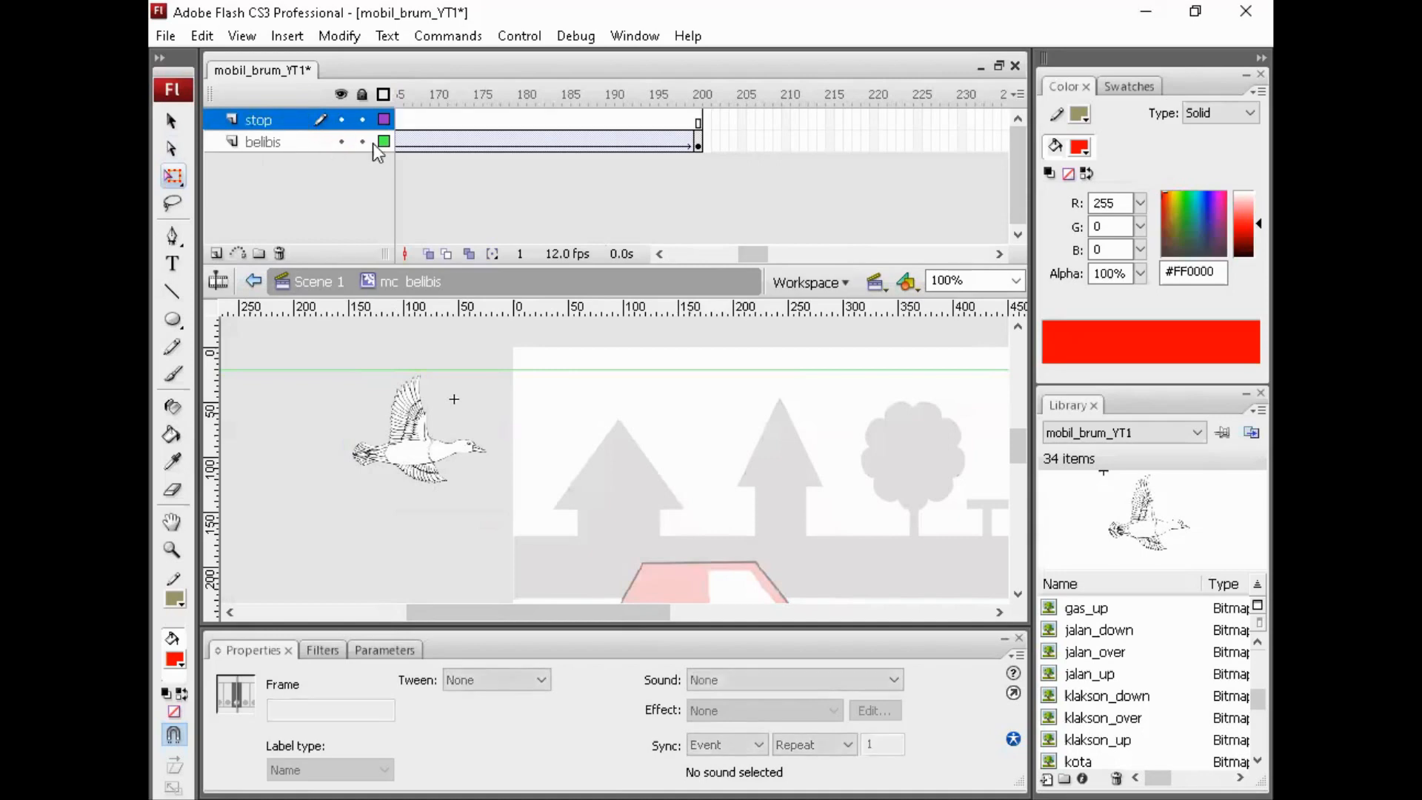
Insert a blank keyframe at frame 200 of the stop layer in mc_belibis.
click(698, 121)
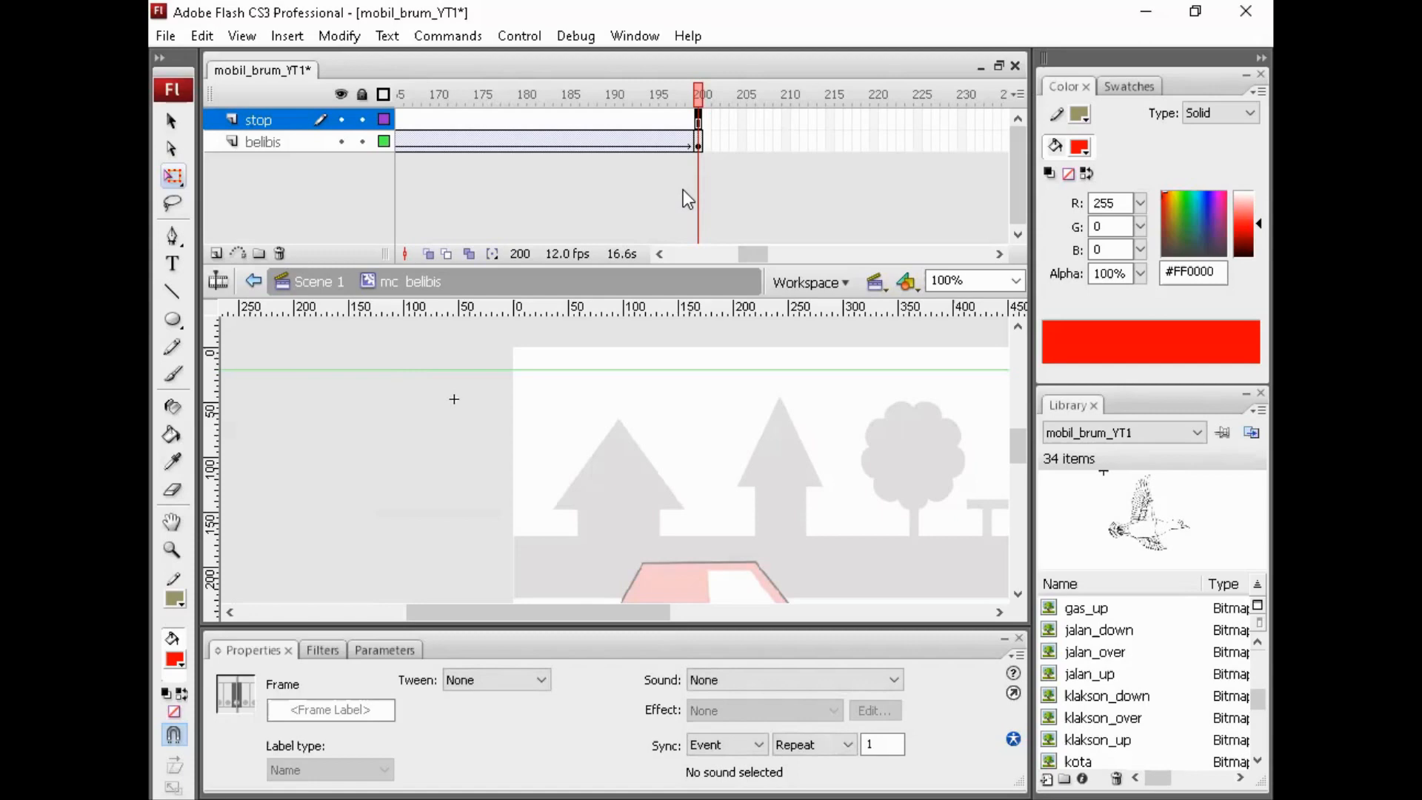
key(F7)
click(630, 120)
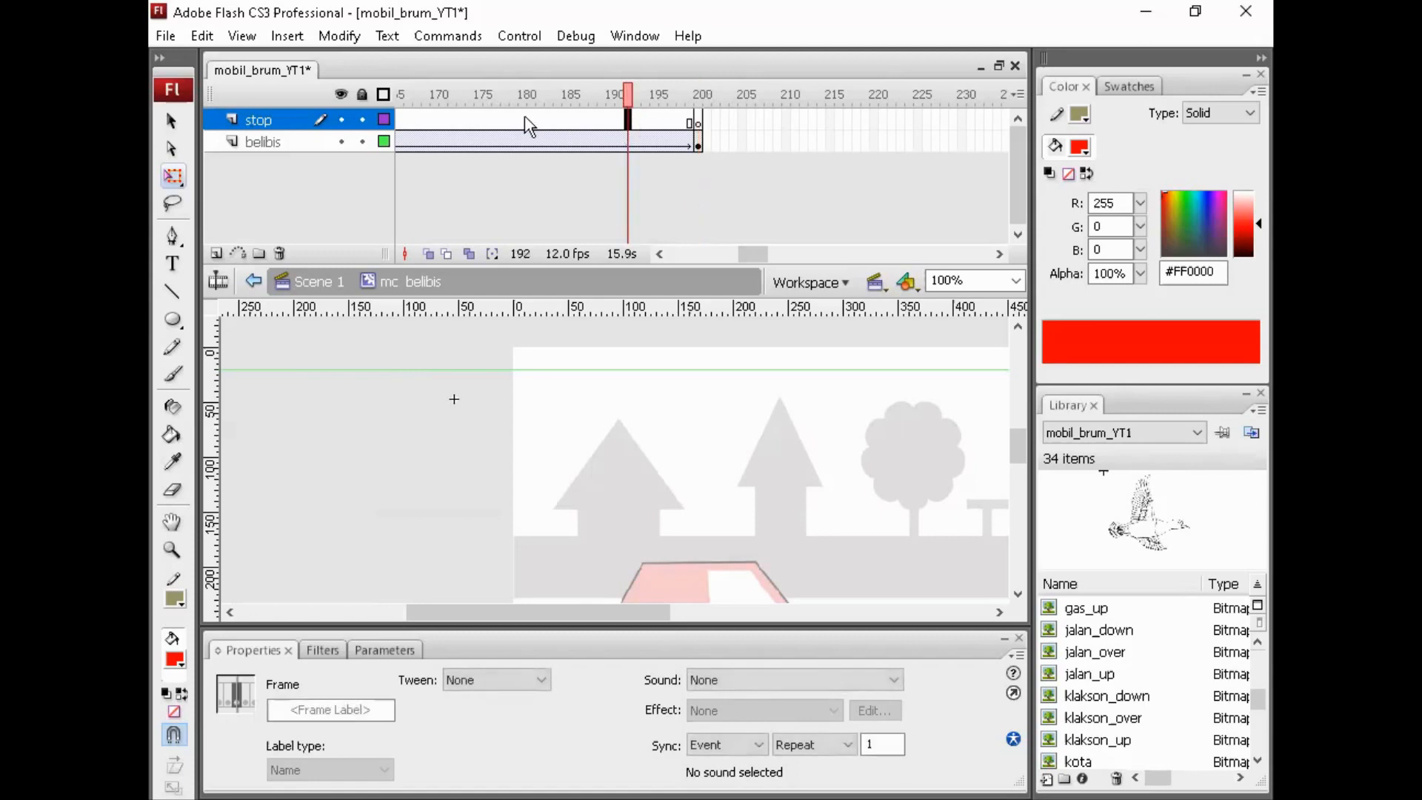
Add the ActionScript stop(); to frame 200 of the stop layer with Script Assist turned off, and close the script editor.
click(698, 121)
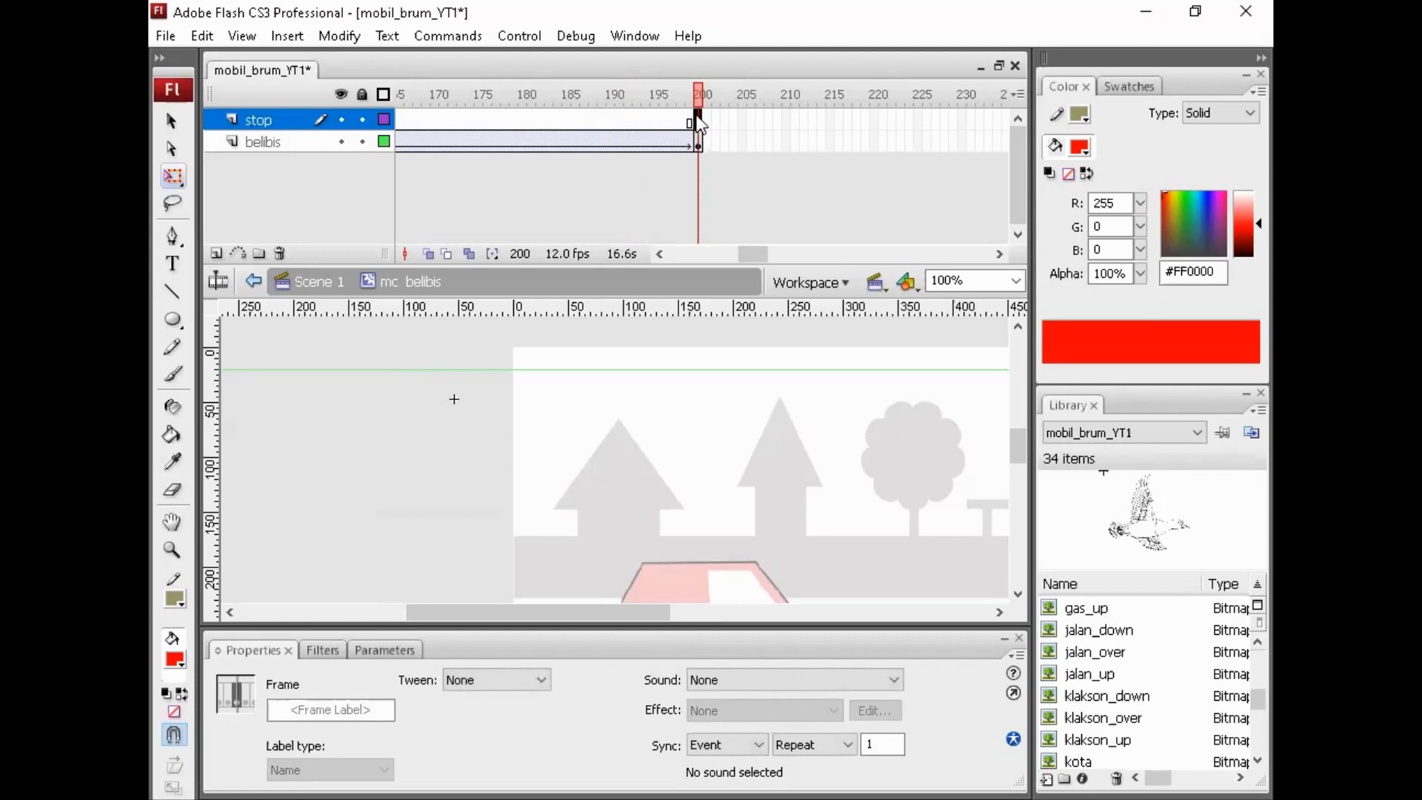
right_click(699, 123)
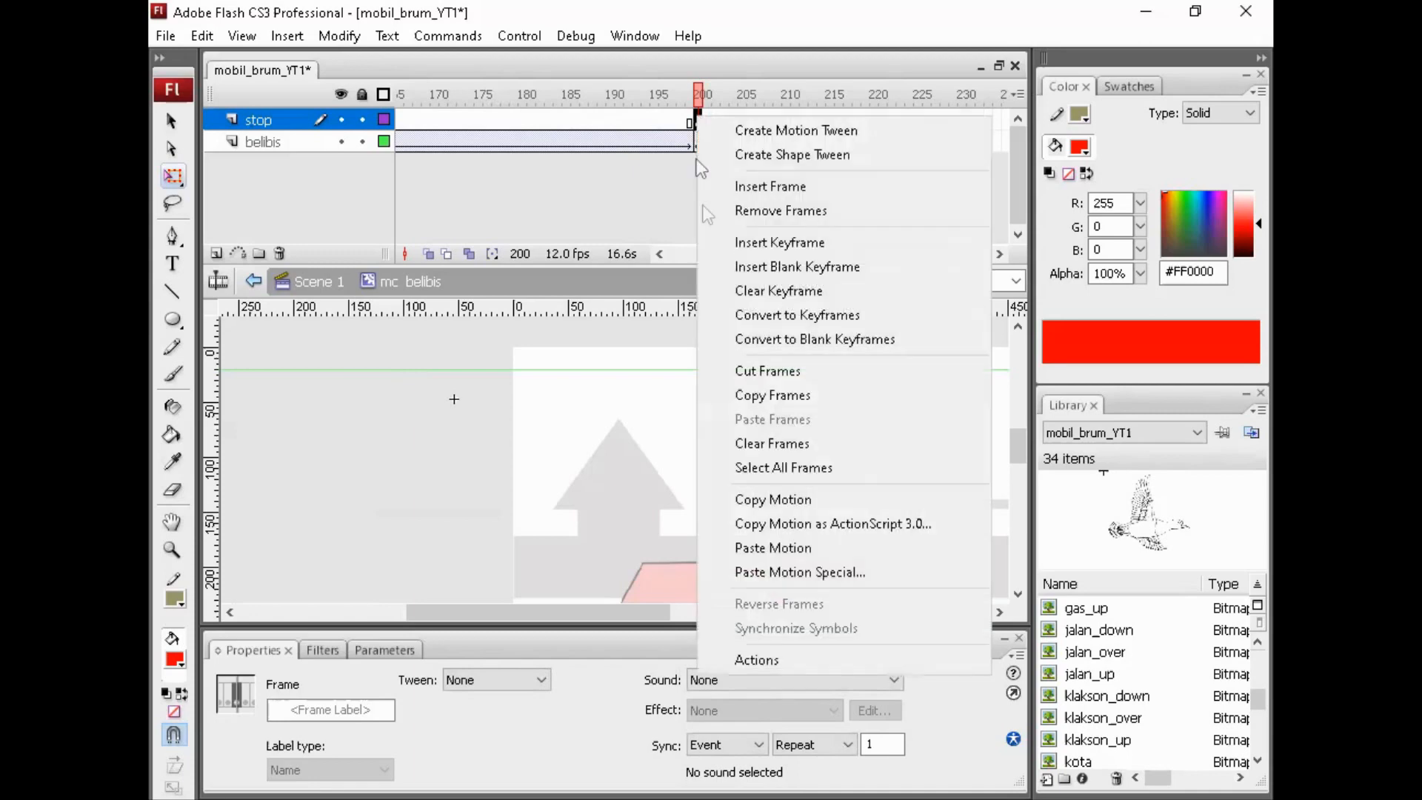
click(781, 656)
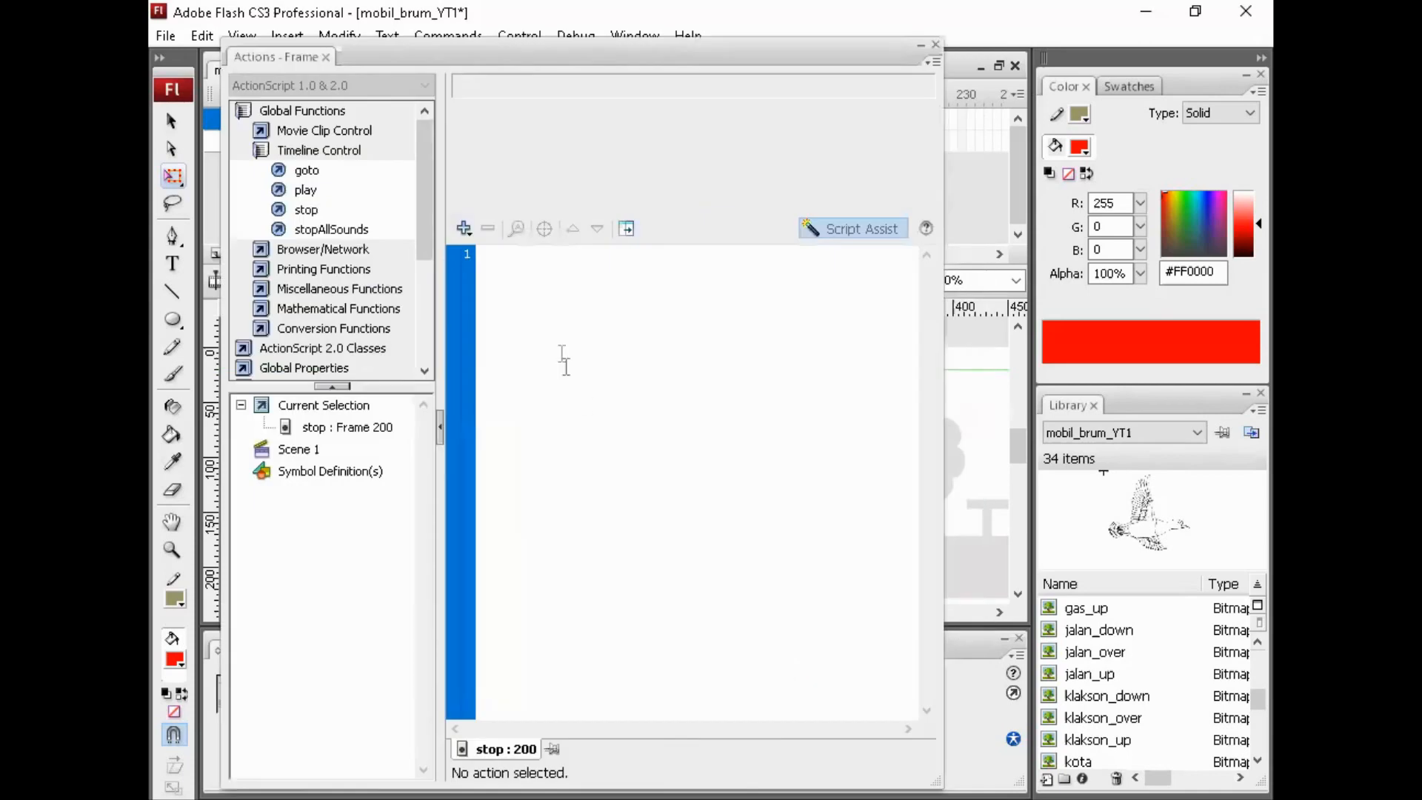
click(838, 229)
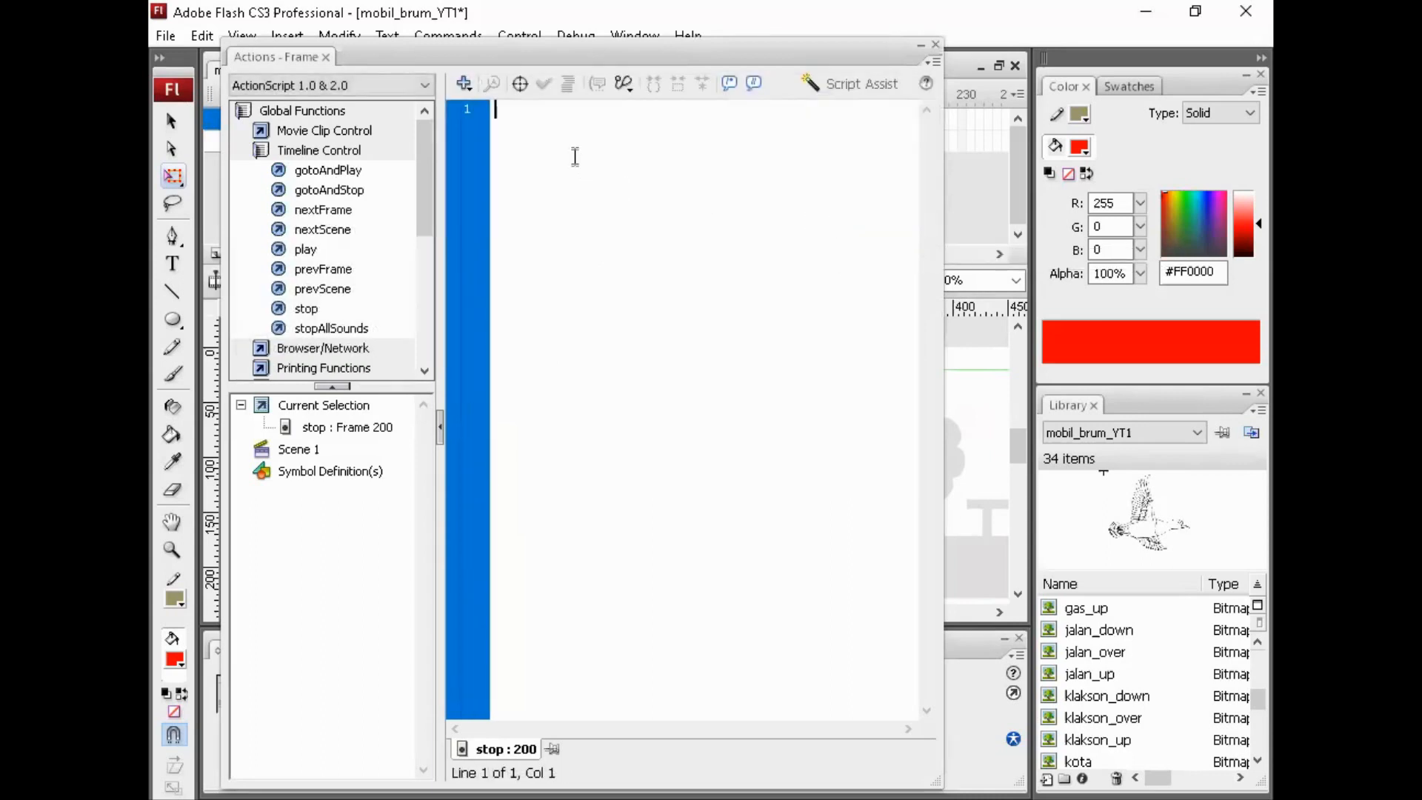
text(stop)
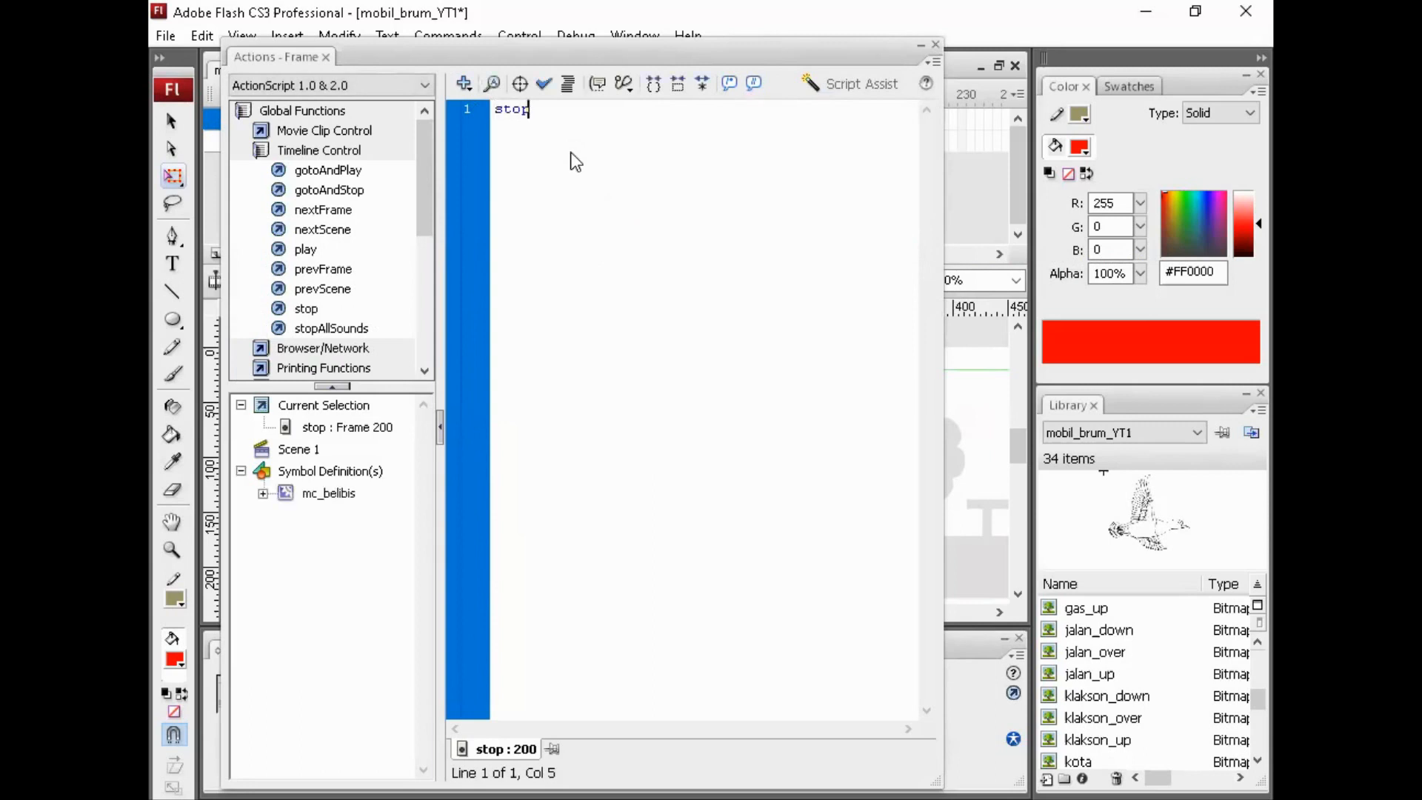
text(();)
click(934, 45)
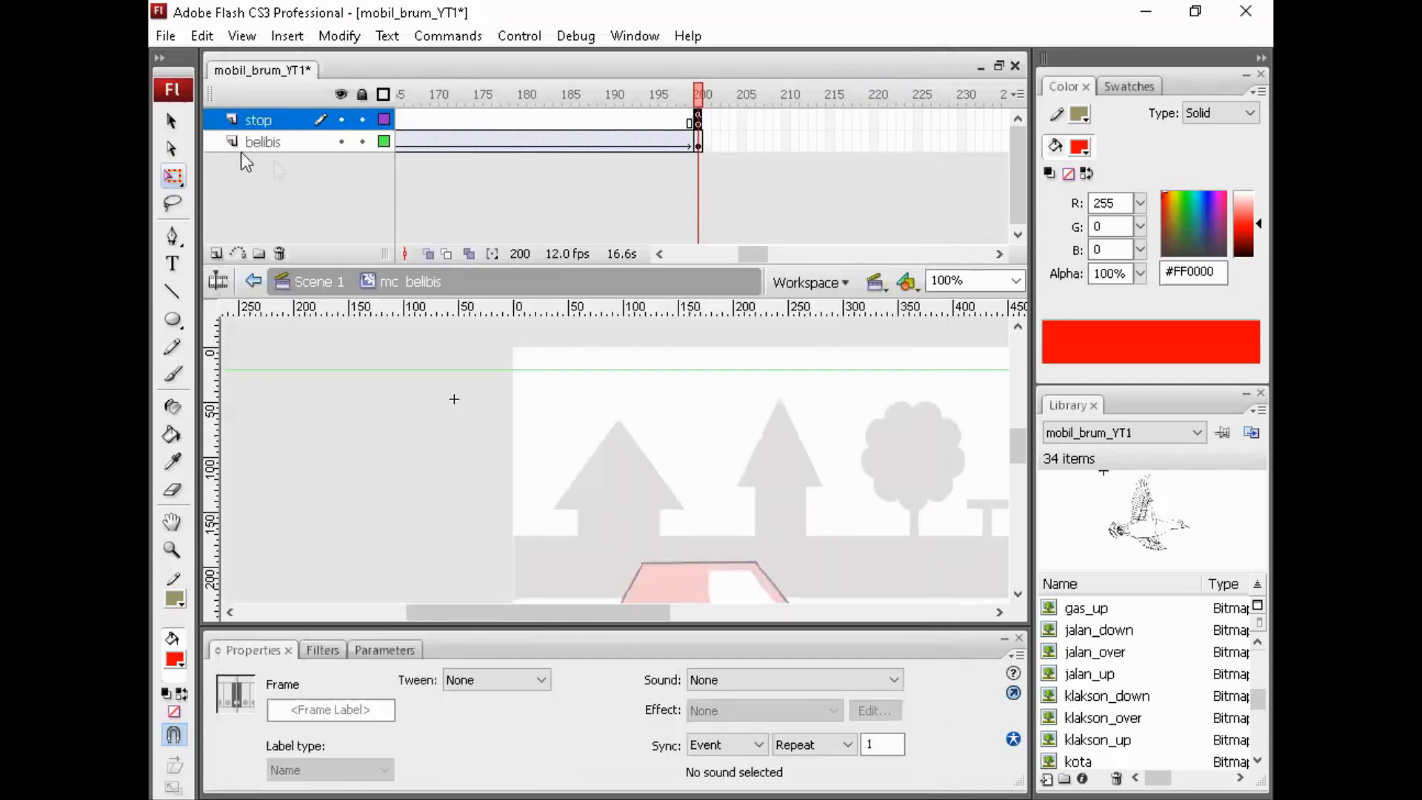
Check the bird's end position beyond the stage on frame 200 of the belibis layer.
click(698, 142)
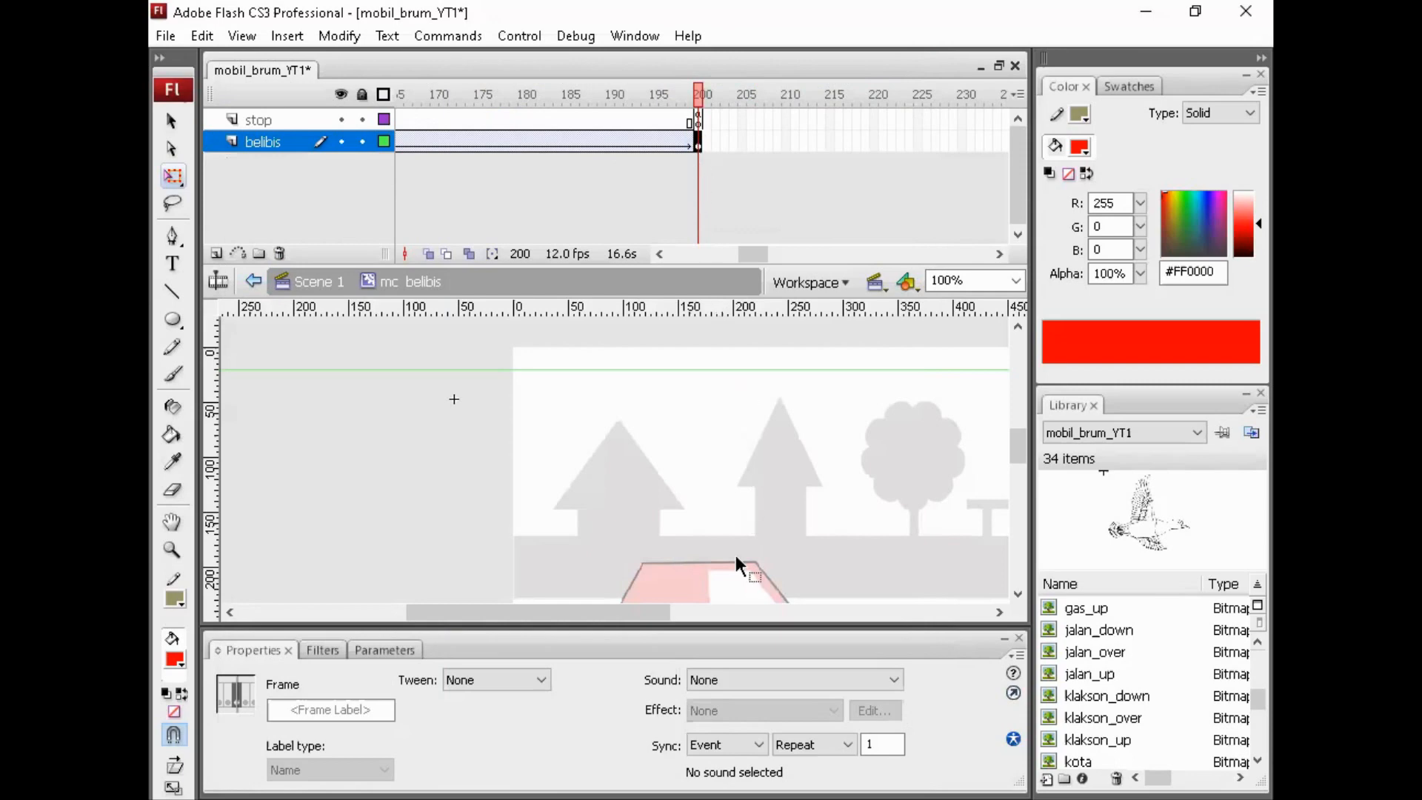
drag(643, 604, 790, 616)
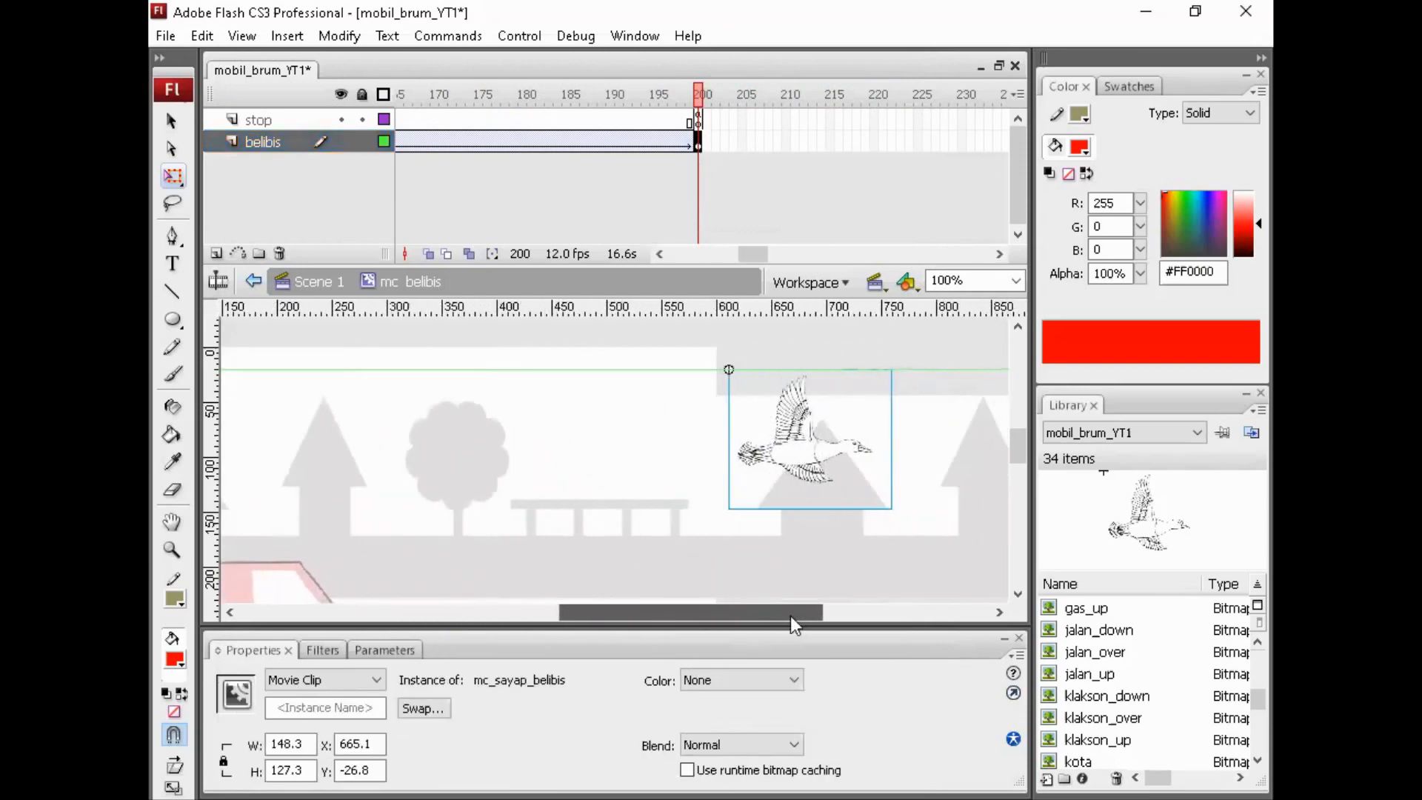
drag(790, 616, 650, 617)
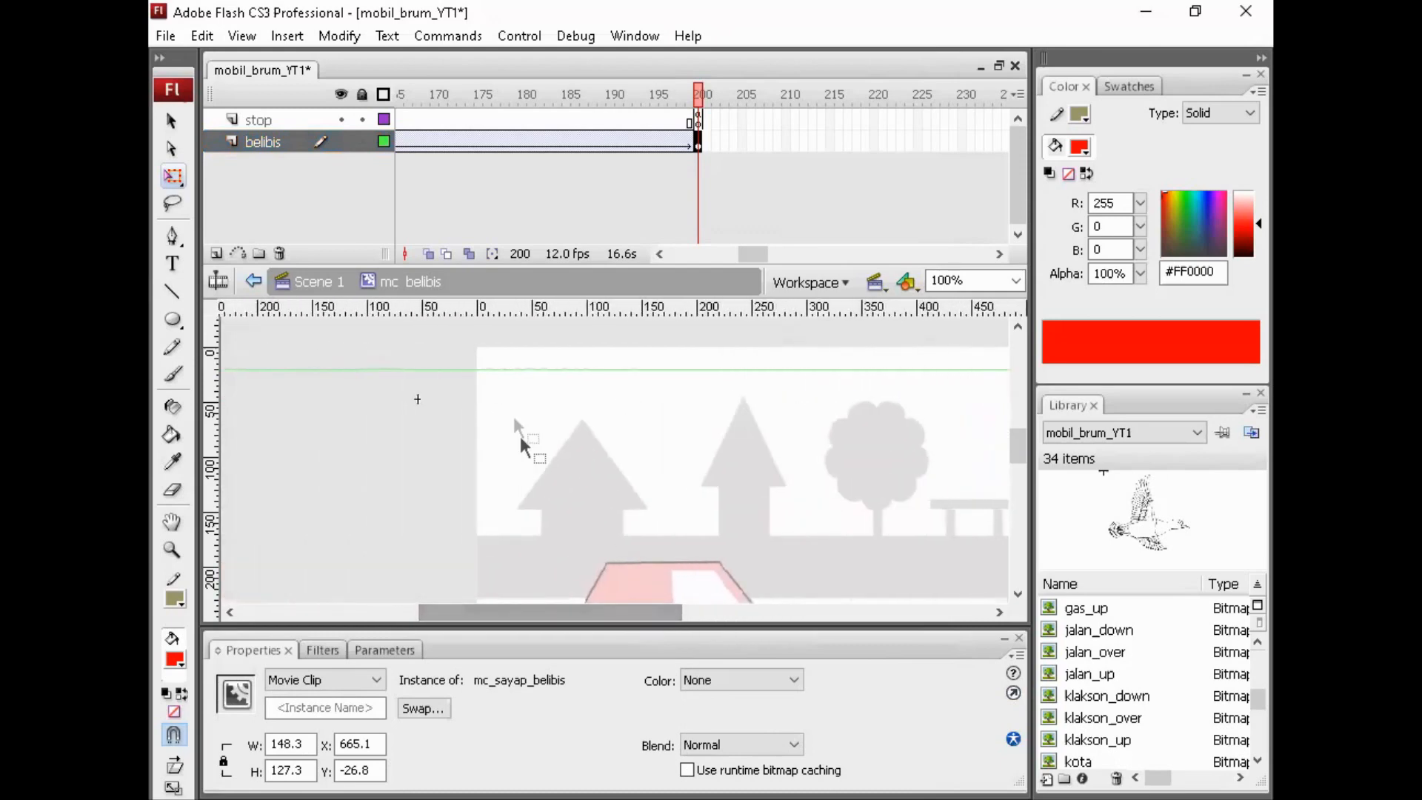
Return to Scene 1, test the movie to check whether the bird's flight stops after one pass, and close the preview.
click(318, 281)
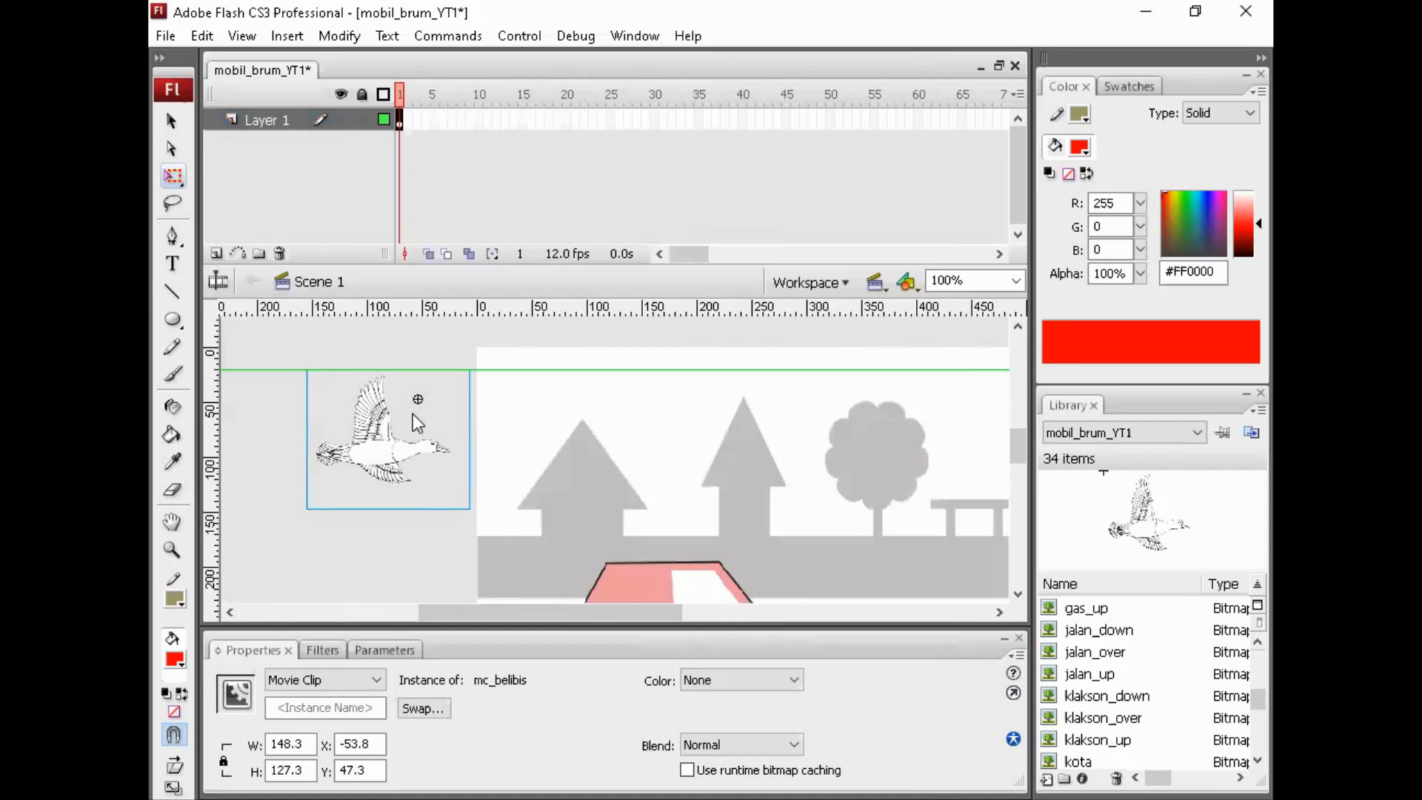
key(ctrl+Return)
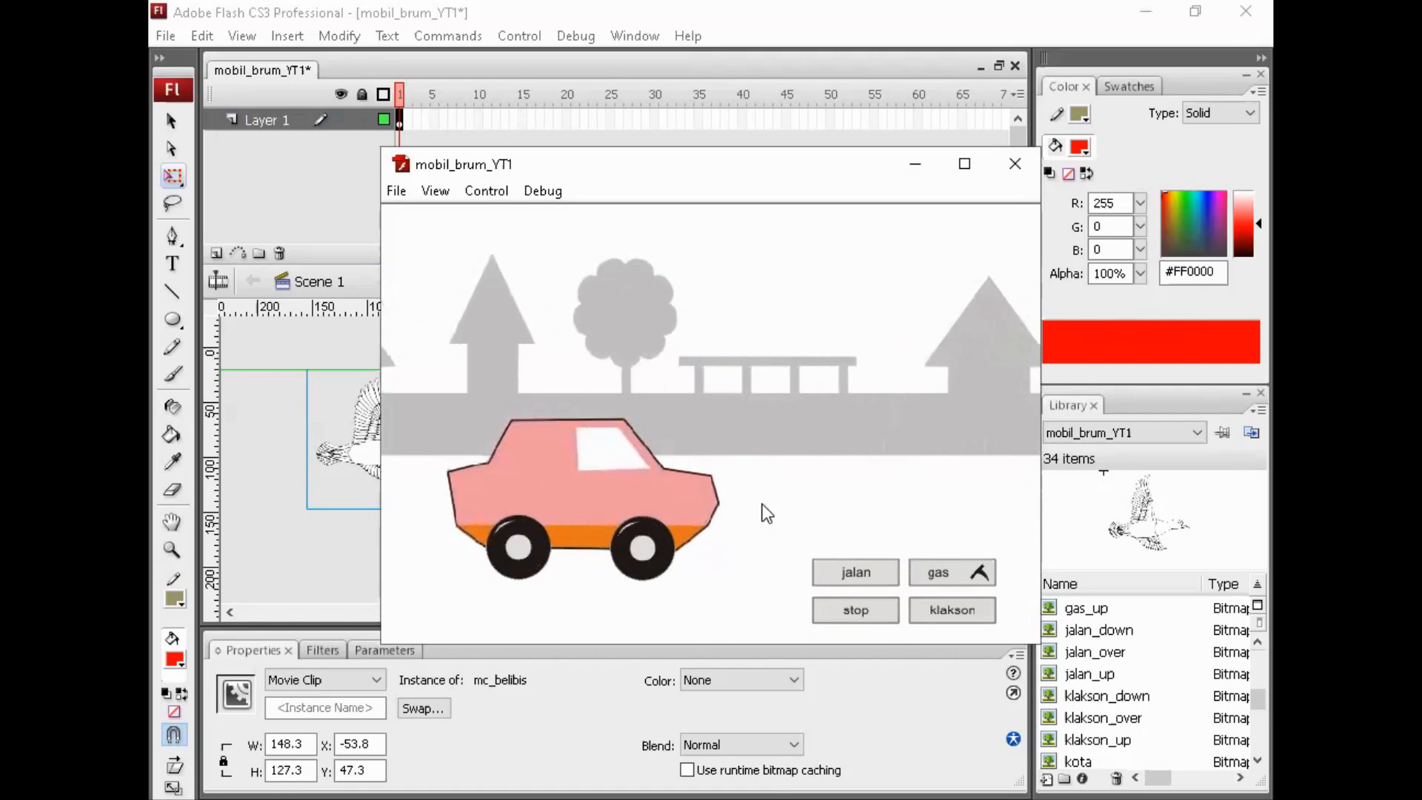
click(1012, 169)
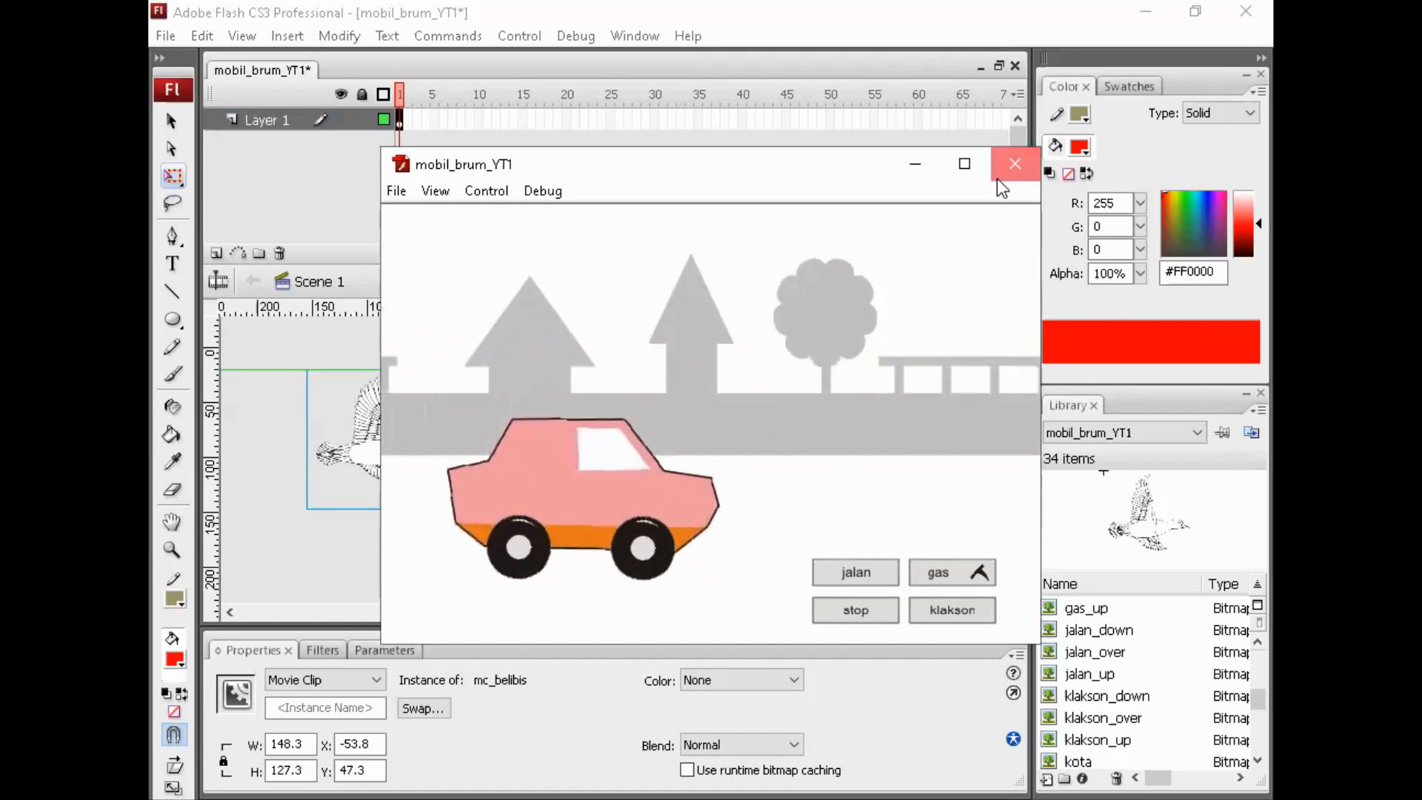